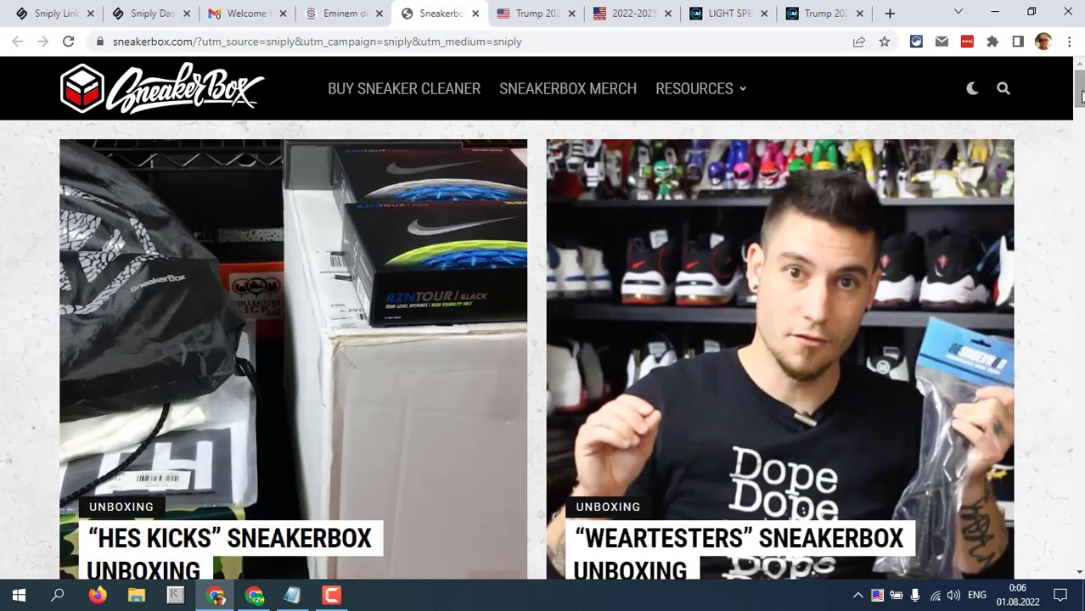
Step: Open the Sneakerbox shop from the call-to-action on the Eminem sneaker article and look through its homepage down to the featured products
mouse_move(1080, 96)
left_mouse_down()
mouse_move(1080, 250)
mouse_move(1080, 113)
left_mouse_up()
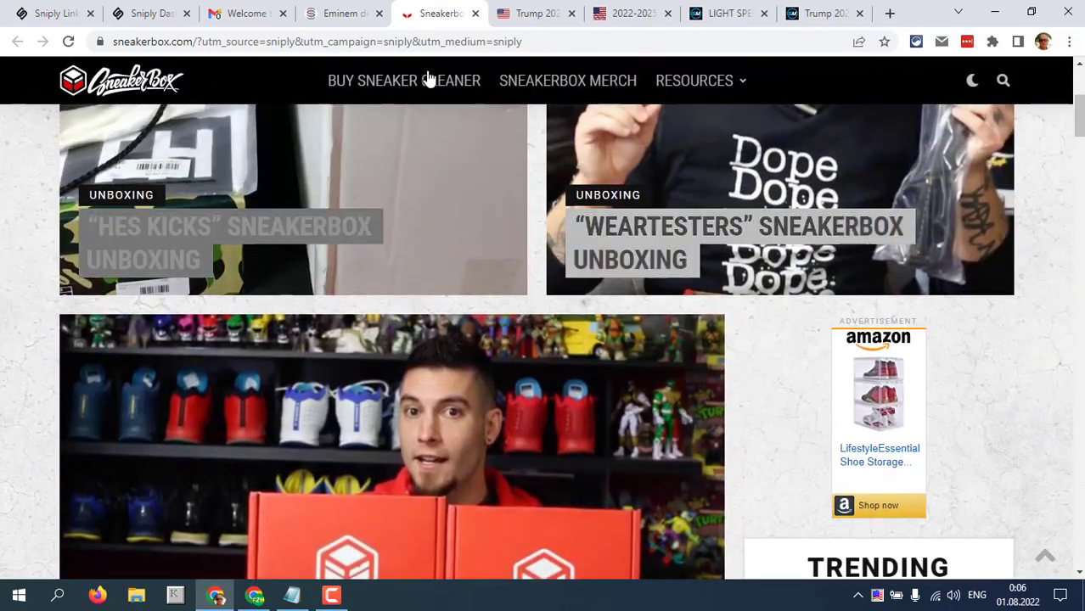
left_click(337, 15)
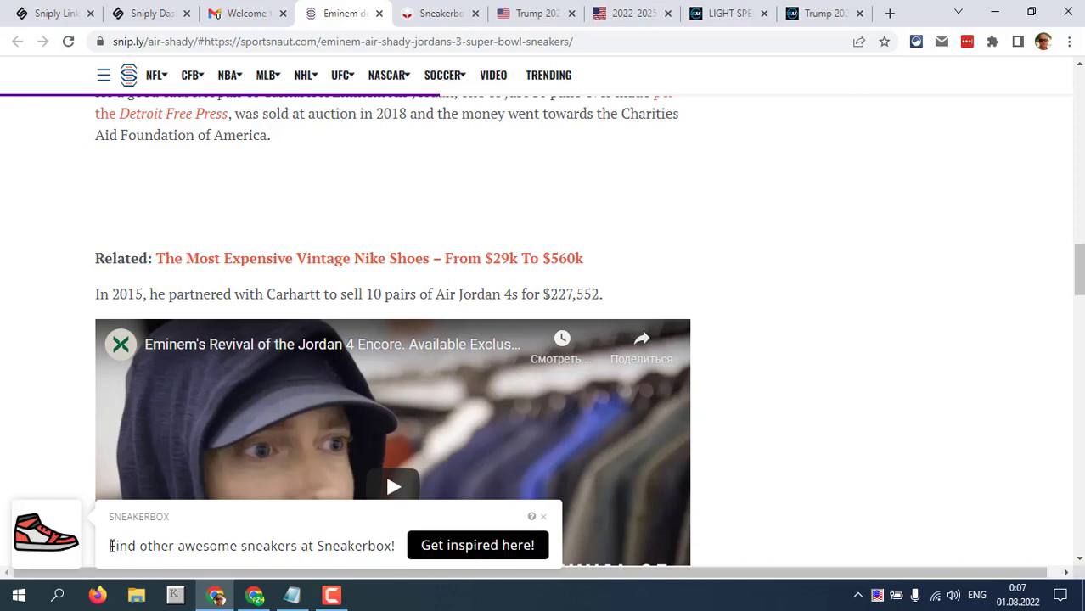
left_click(274, 546)
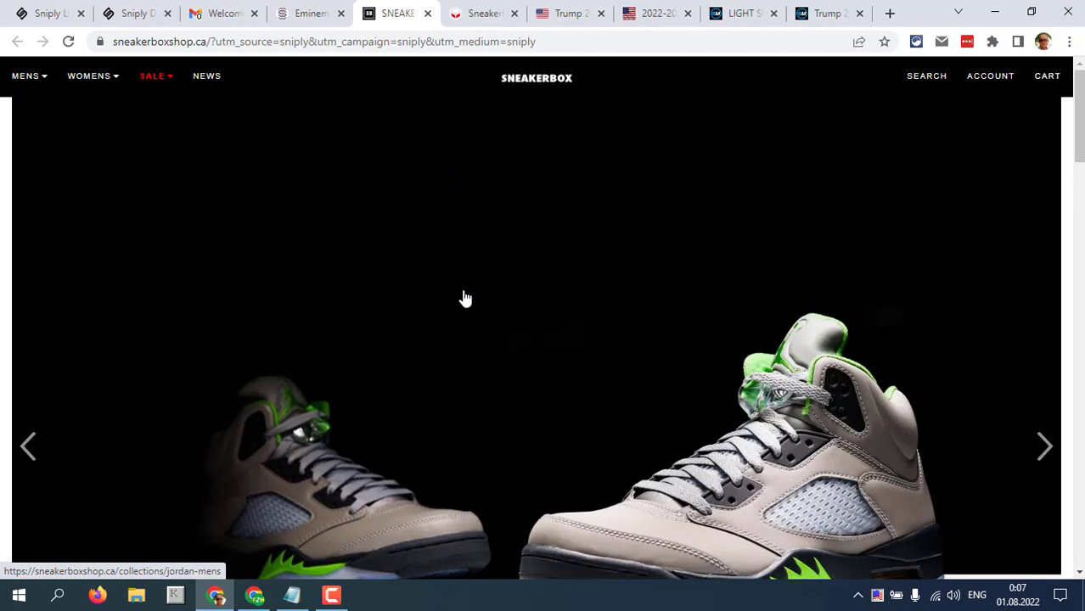
scroll(465, 298, "down", 5)
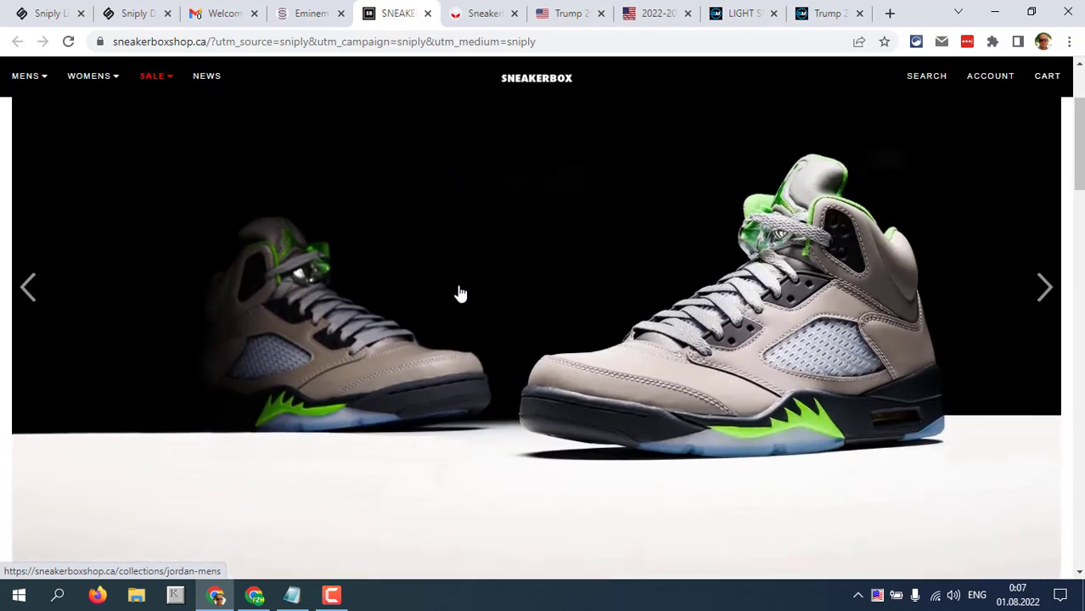
scroll(521, 290, "down", 4)
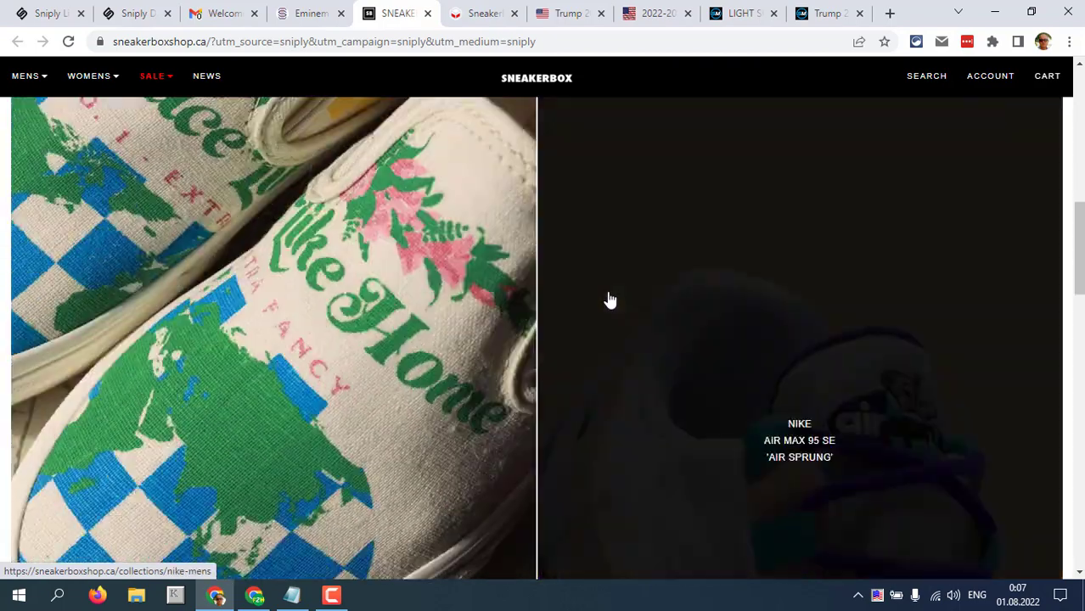
scroll(558, 292, "down", 10)
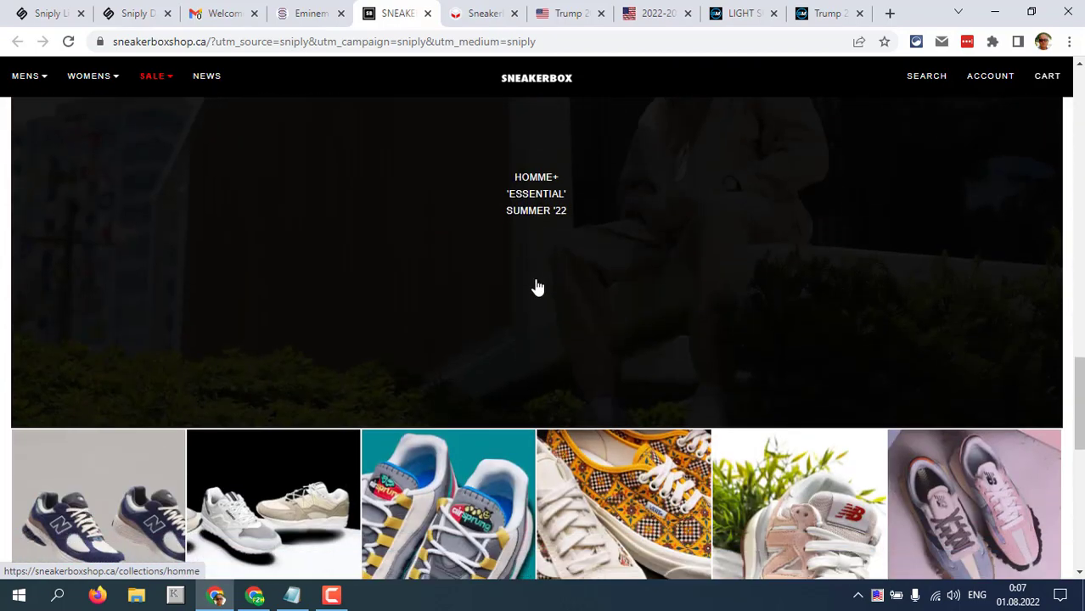
scroll(536, 286, "down", 2)
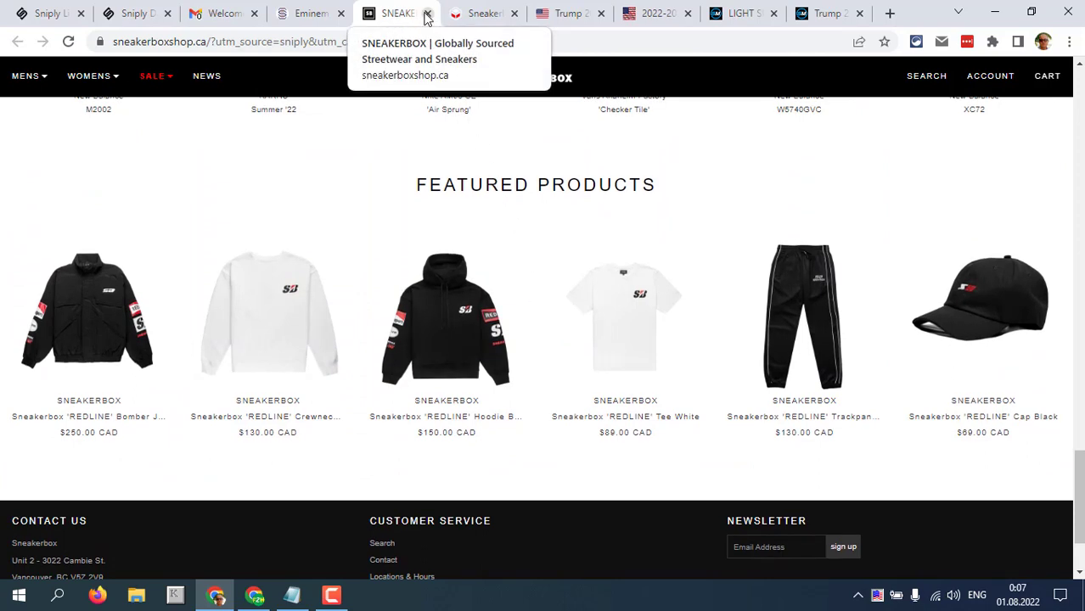
Step: Close both Sneakerbox pages, the Eminem article and the Gmail welcome message, and return to the Sniply dashboard
left_click(428, 15)
left_click(427, 14)
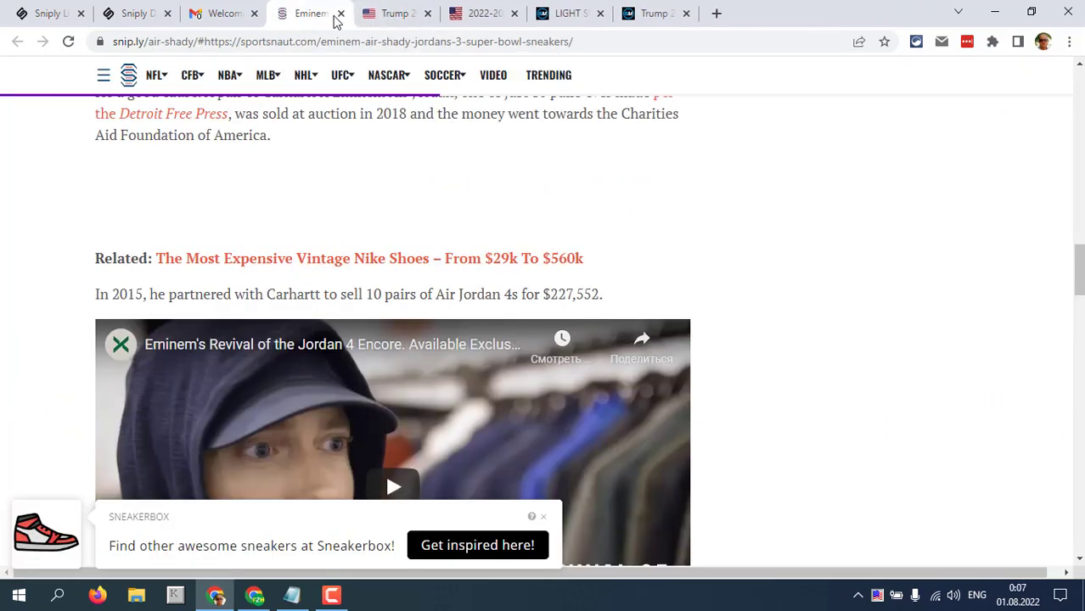
left_click(340, 14)
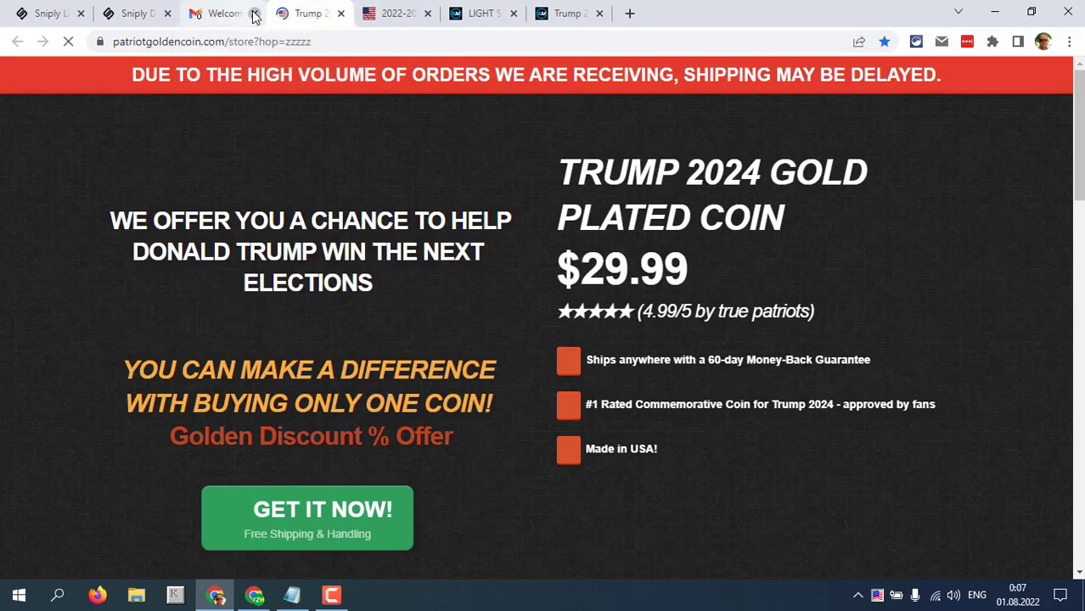
left_click(253, 14)
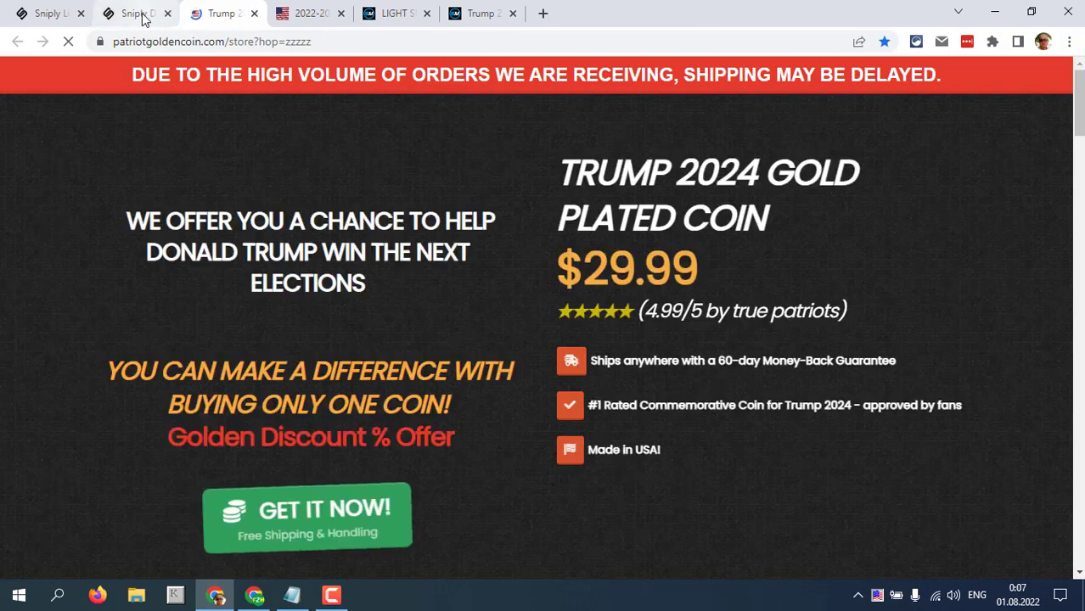
left_click(140, 15)
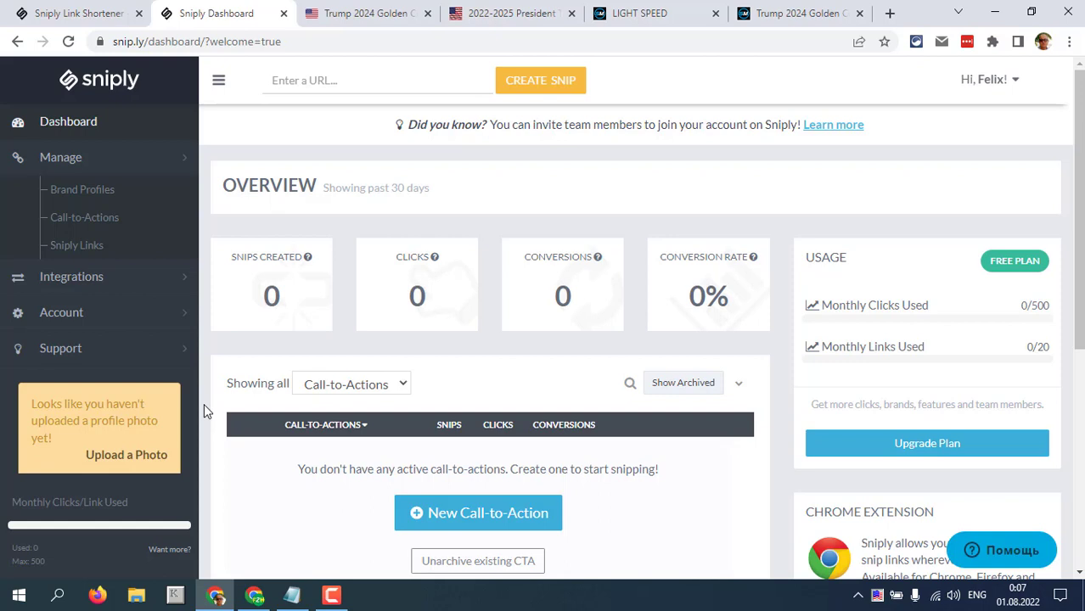
scroll(204, 405, "down", 1)
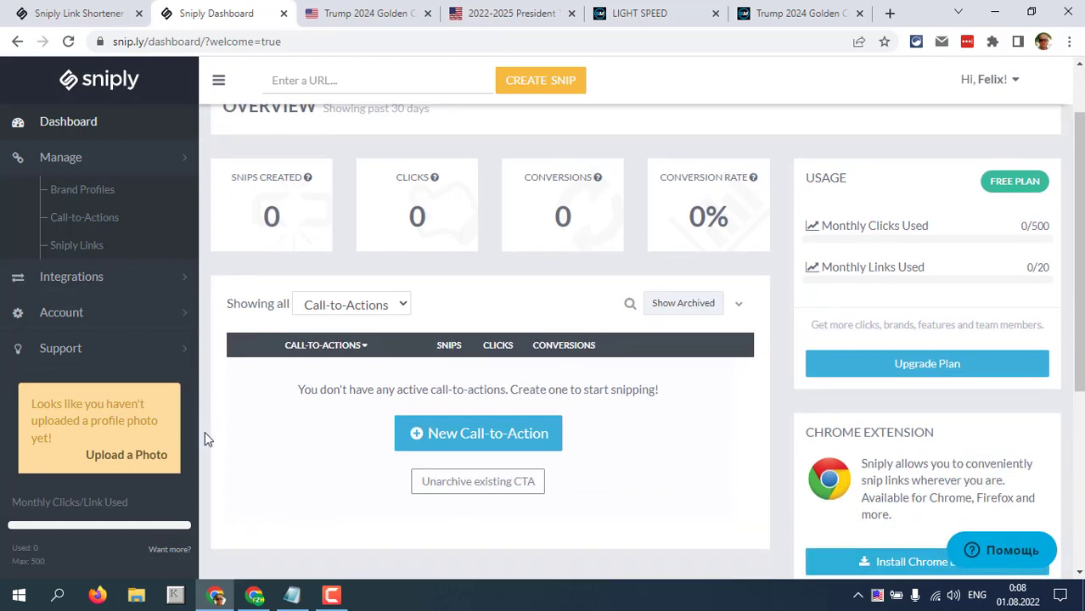
left_click(499, 440)
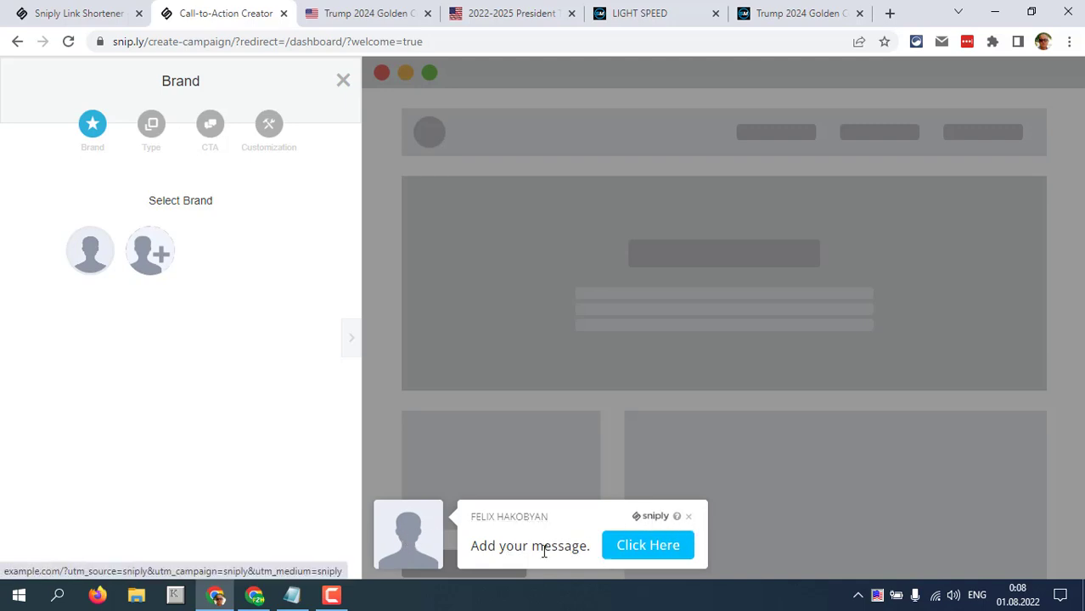
left_click(343, 83)
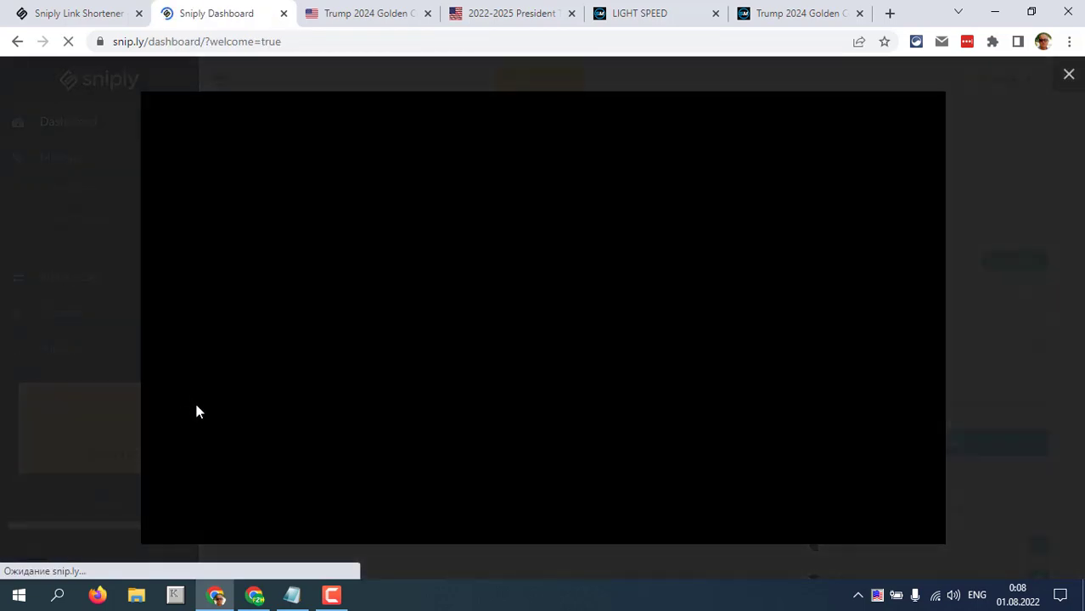
left_click(1069, 75)
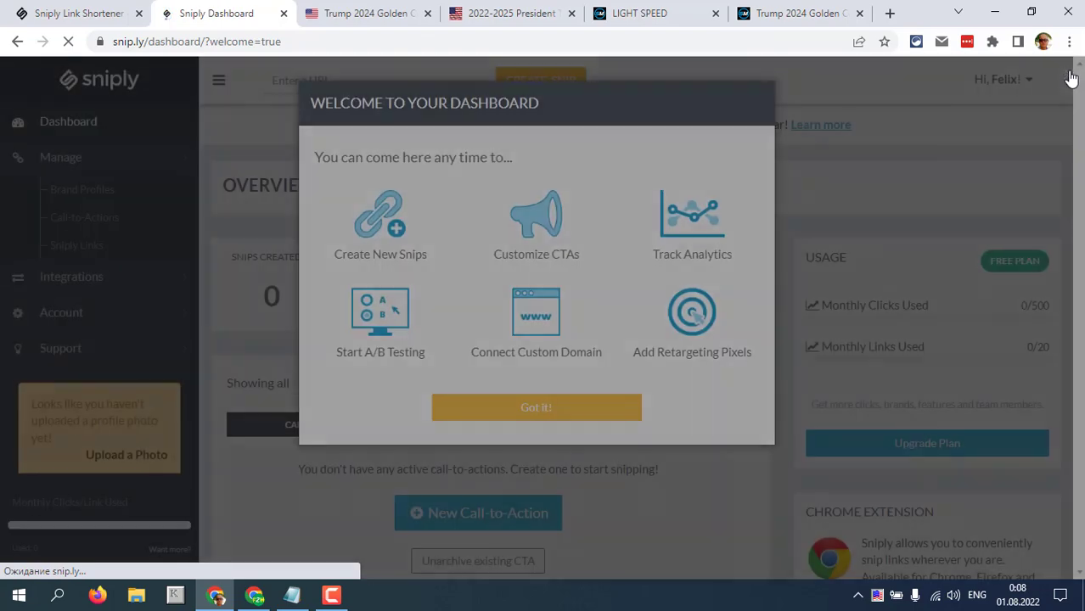
left_click(527, 408)
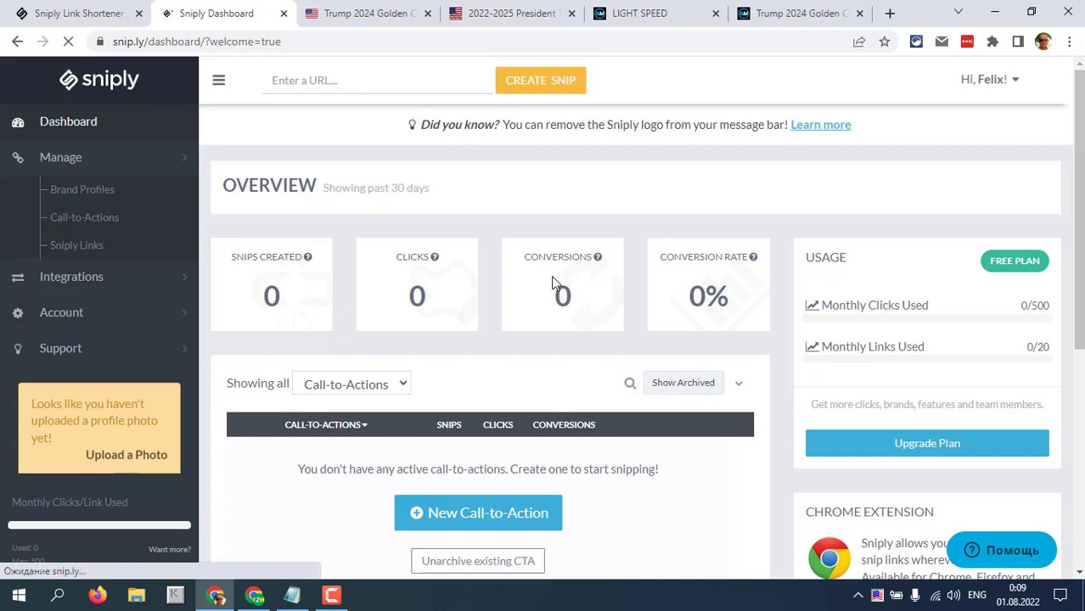
Step: Examine the Trump 2024 gold plated coin sales page, from its headline down to the list of product benefits
left_click(374, 14)
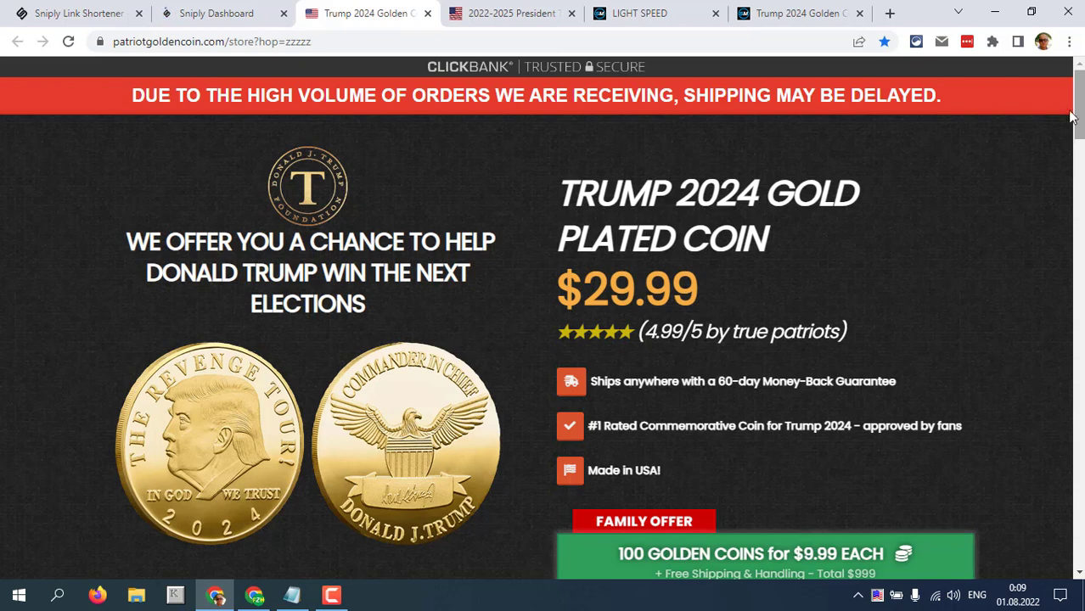
left_click_drag(559, 194, 885, 202)
left_click(885, 202)
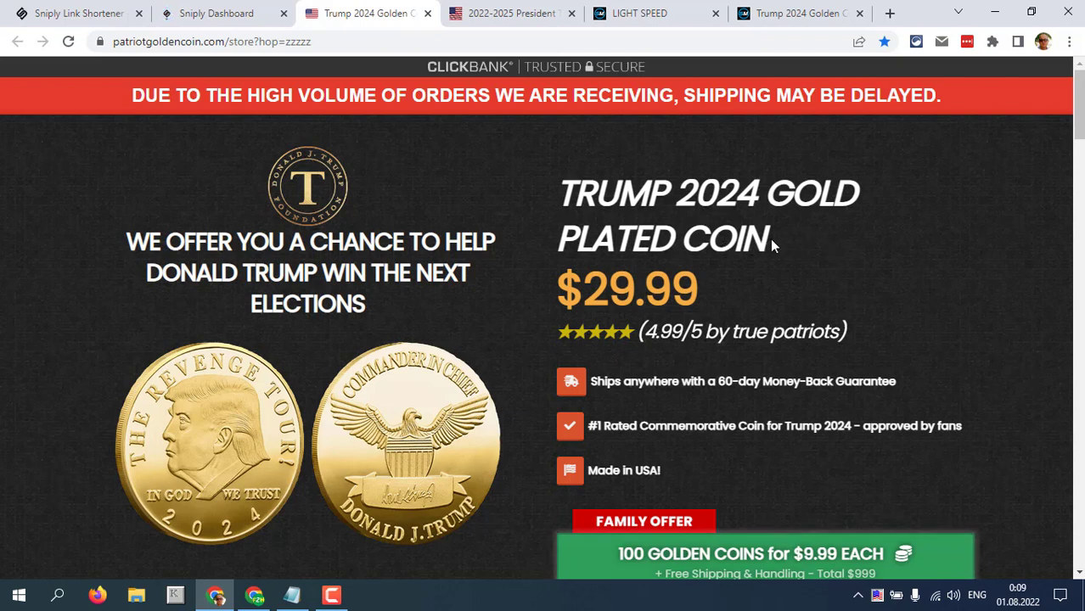
left_click_drag(770, 239, 559, 193)
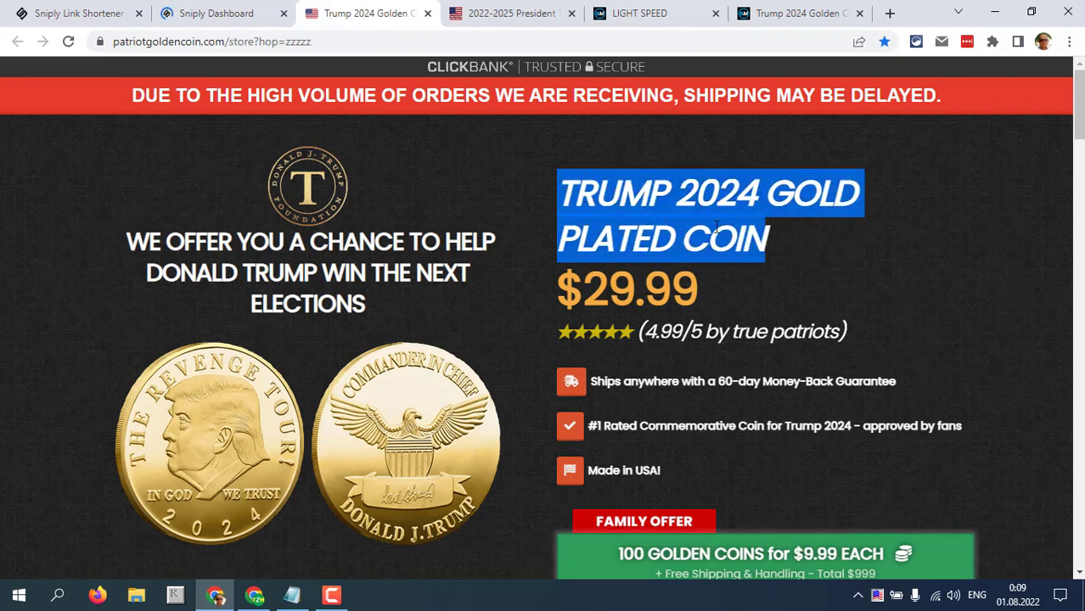
left_click(777, 244)
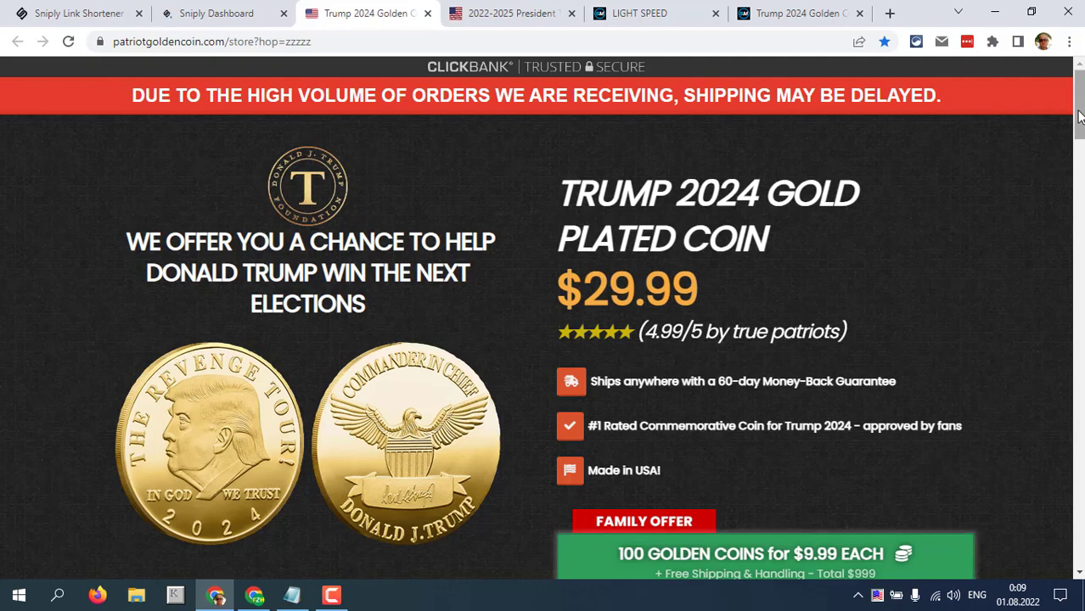
left_click_drag(1080, 117, 1080, 255)
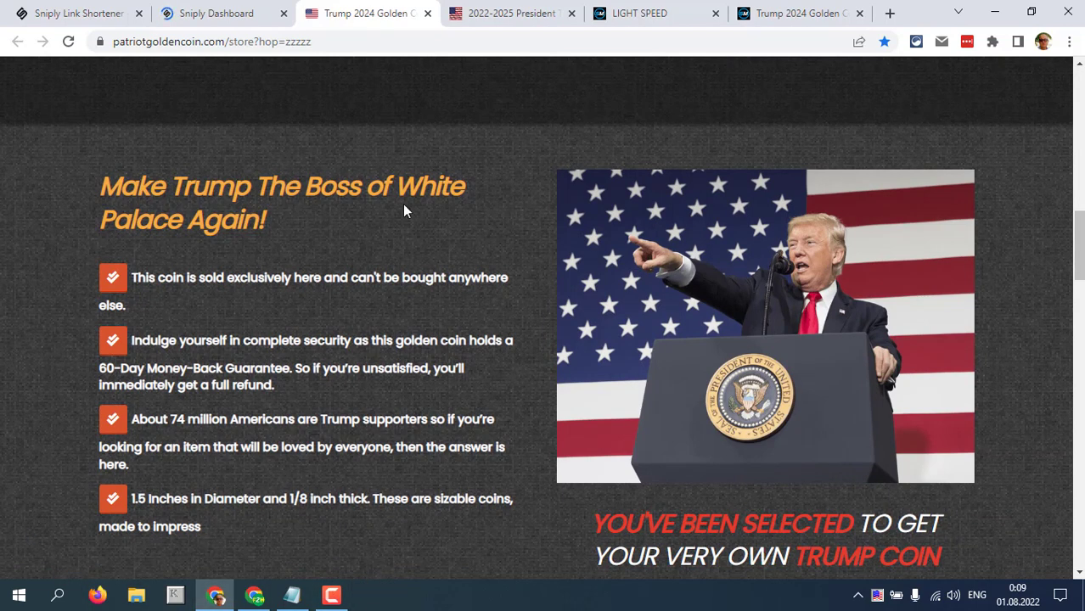
Step: View the 2022-2025 President Trump Gold Bar sales page and dismiss its order quantity popup
left_click(494, 15)
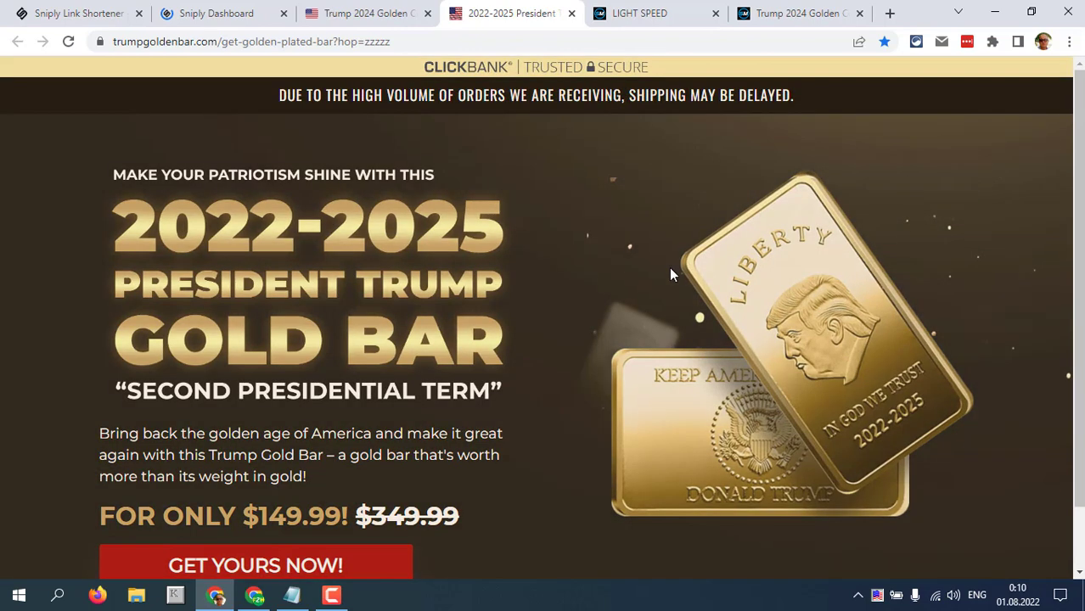
scroll(973, 281, "down", 1)
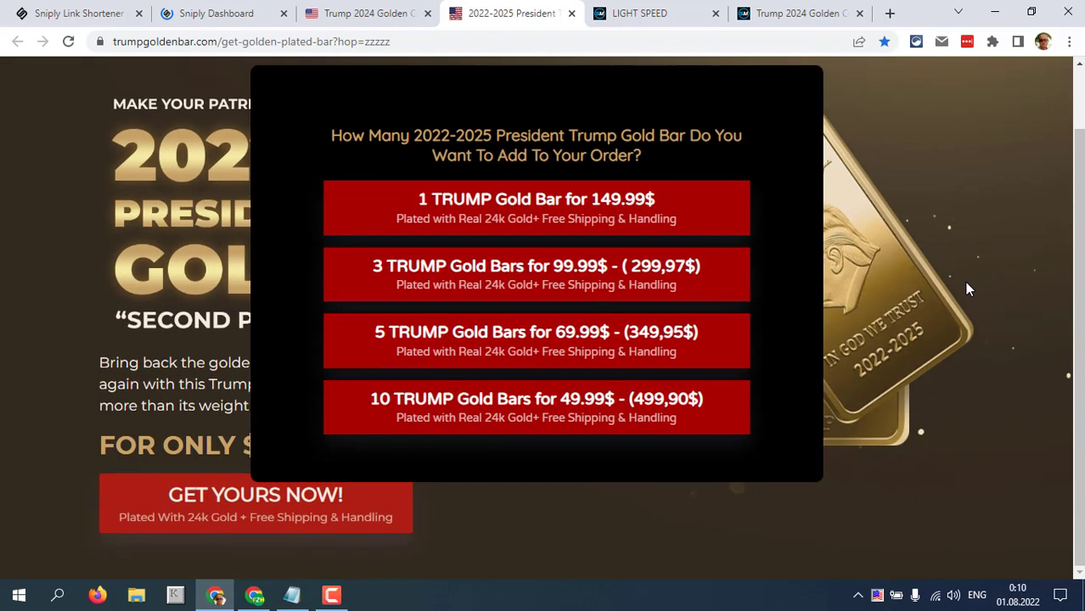
scroll(953, 293, "up", 1)
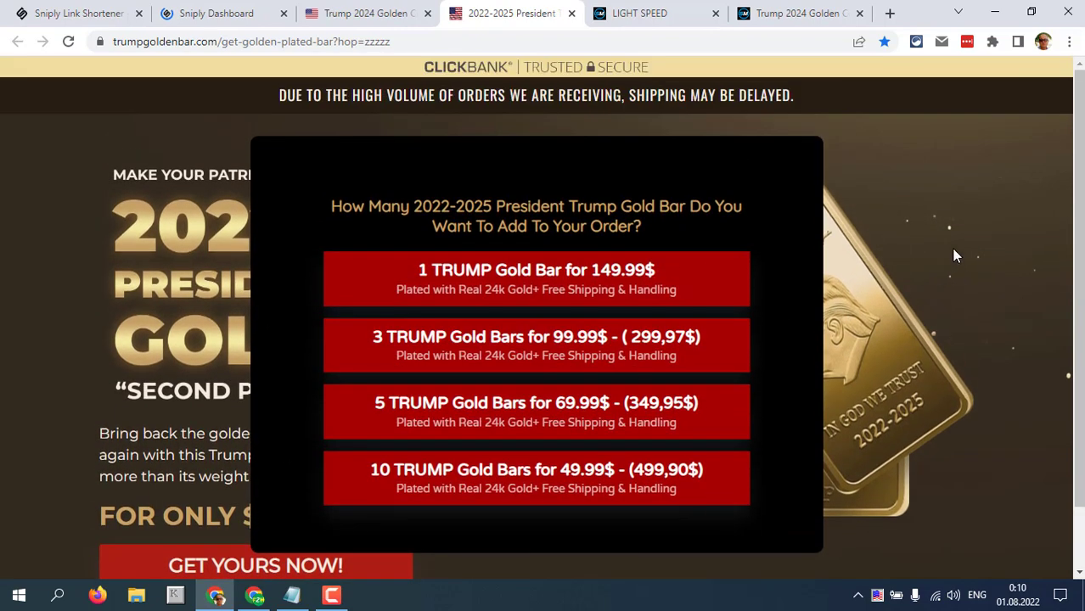
left_click(952, 249)
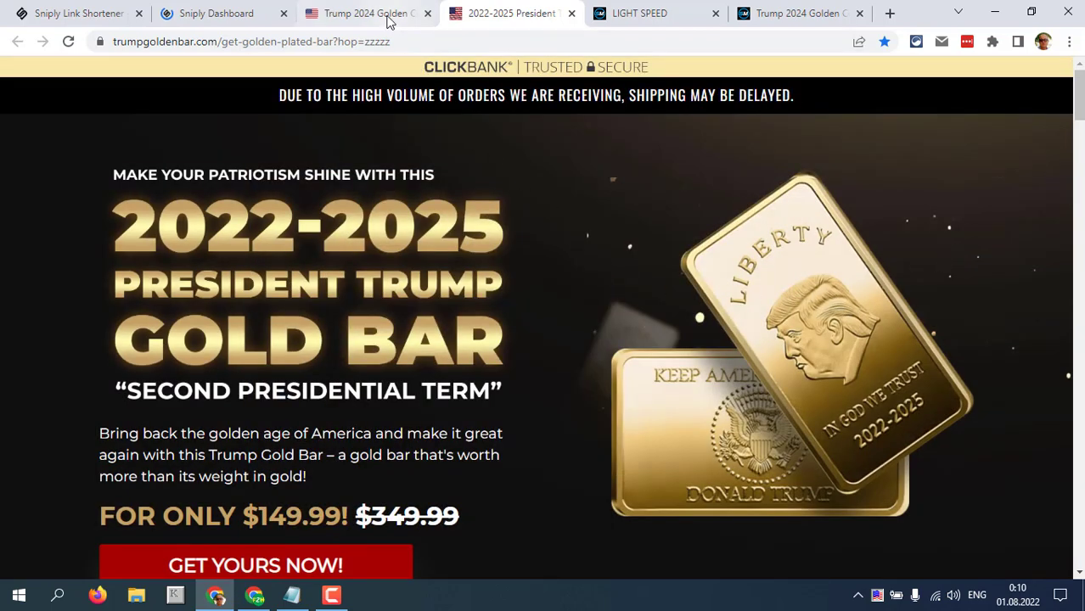
Step: Compare the top of the Trump 2024 coin page with the President Trump Gold Bar page
left_click(385, 19)
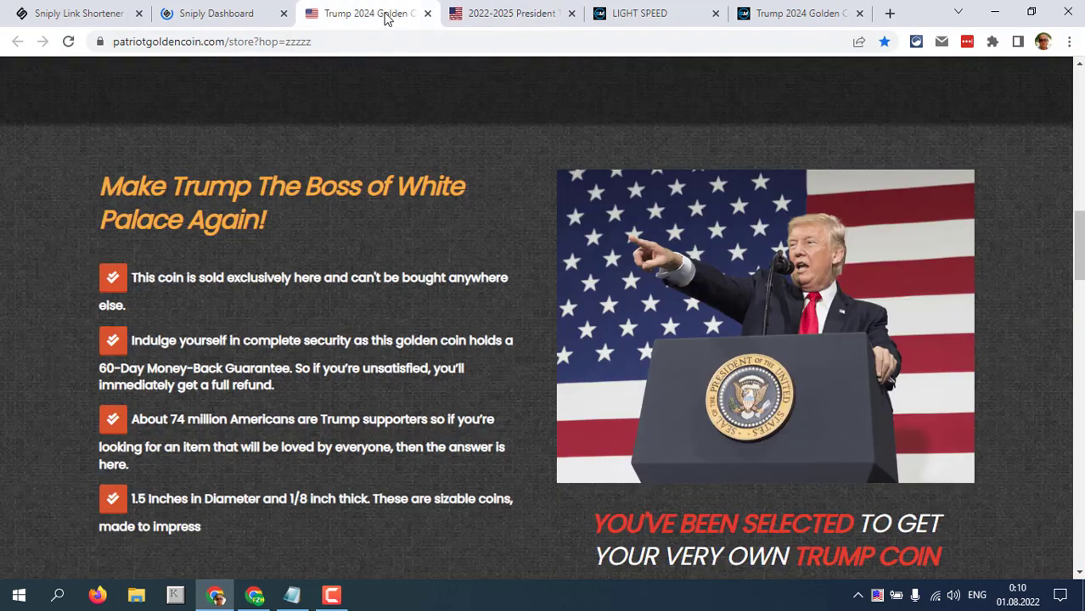
left_click_drag(1078, 264, 1078, 121)
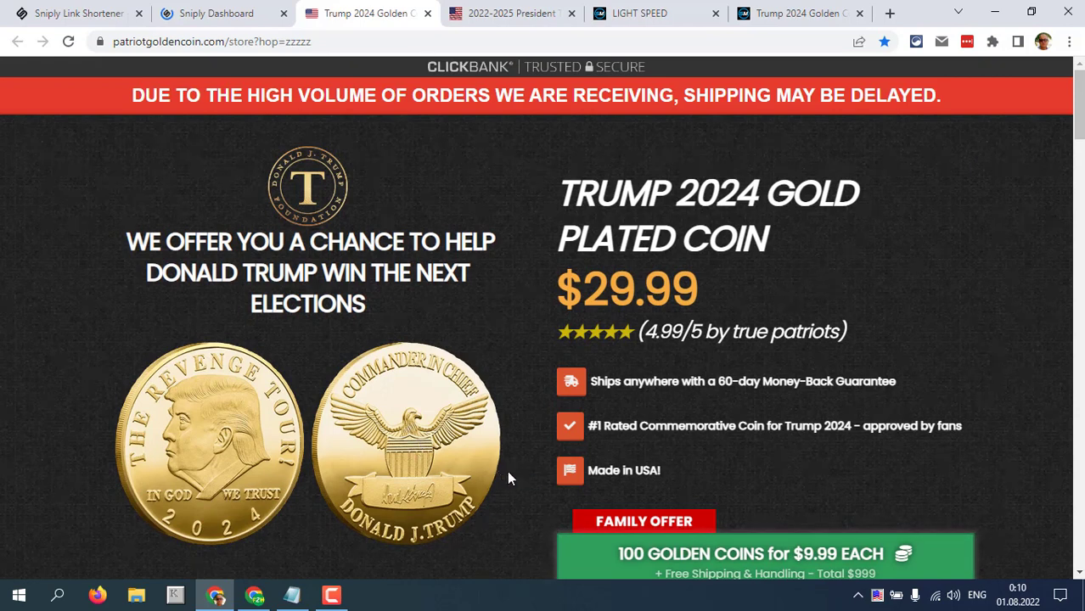
left_click(505, 19)
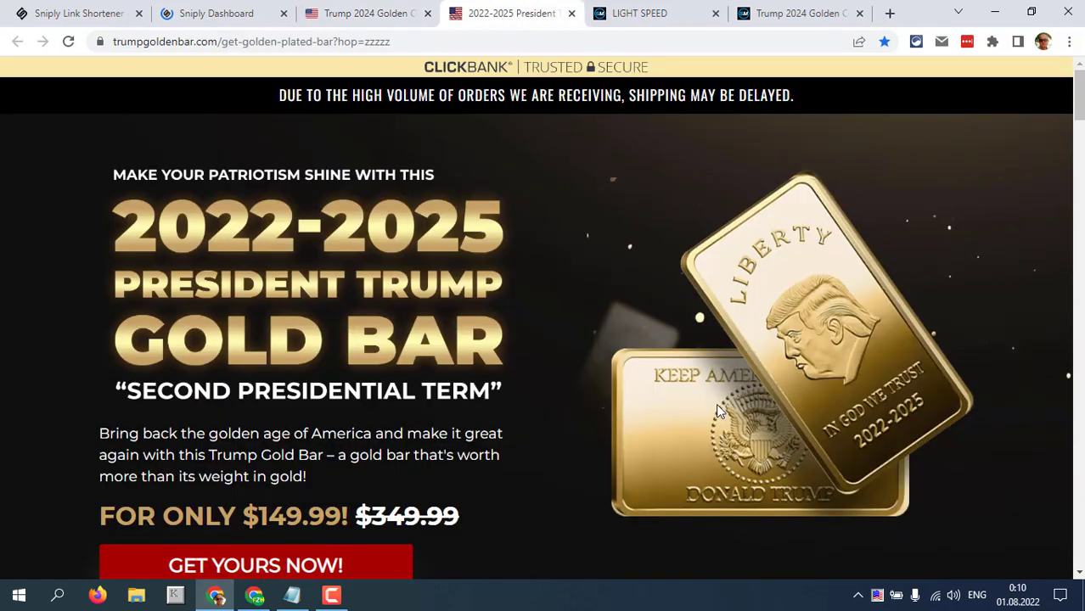
left_click(374, 17)
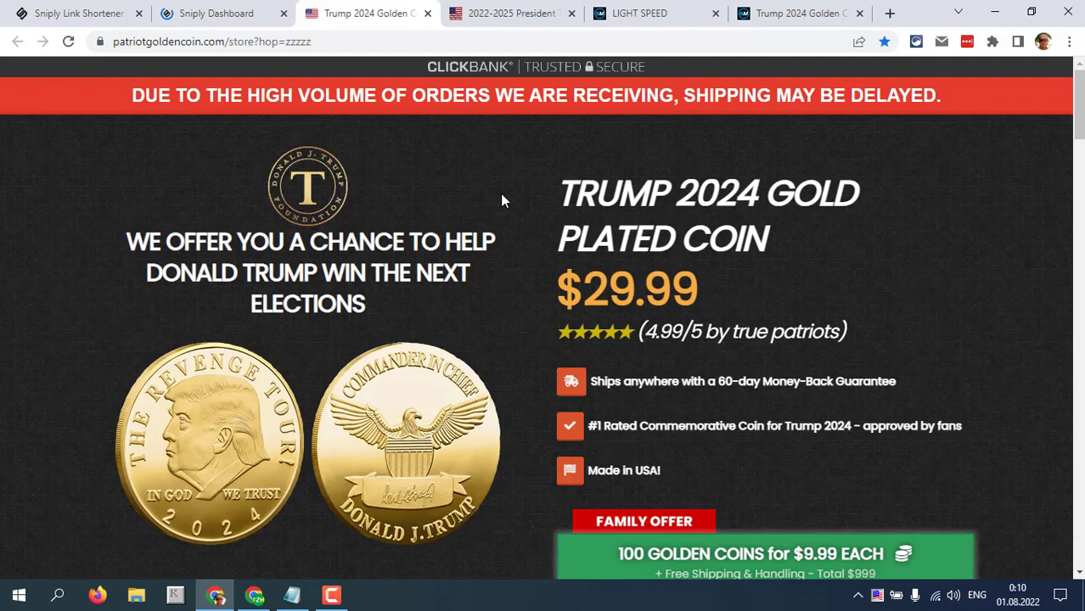
Step: Upload the image TRUMP LOGO G from the desktop as the Sniply brand profile's photo
left_click(225, 23)
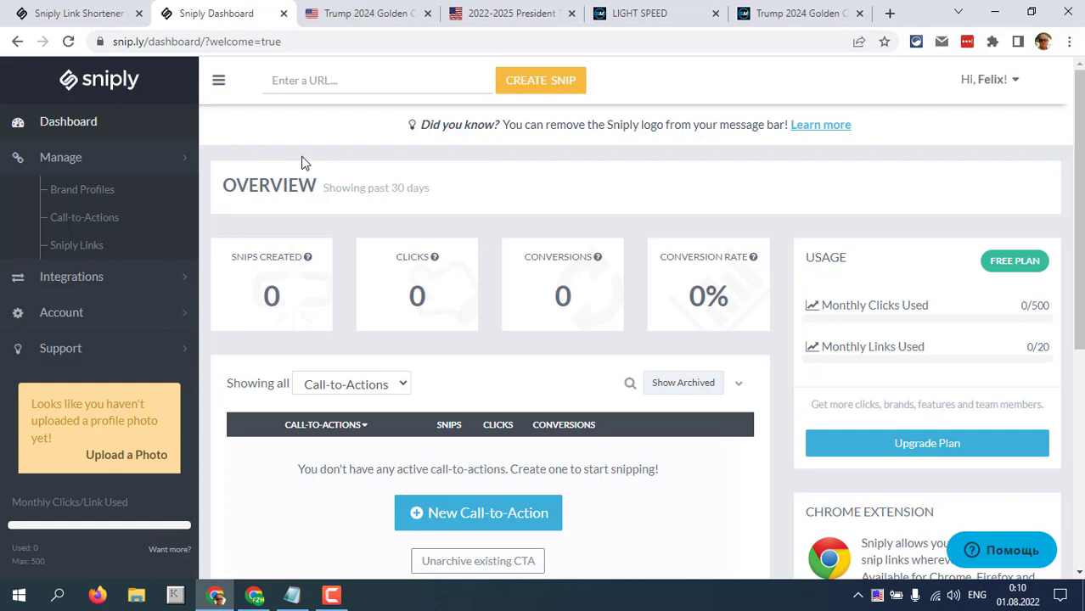
left_click(126, 459)
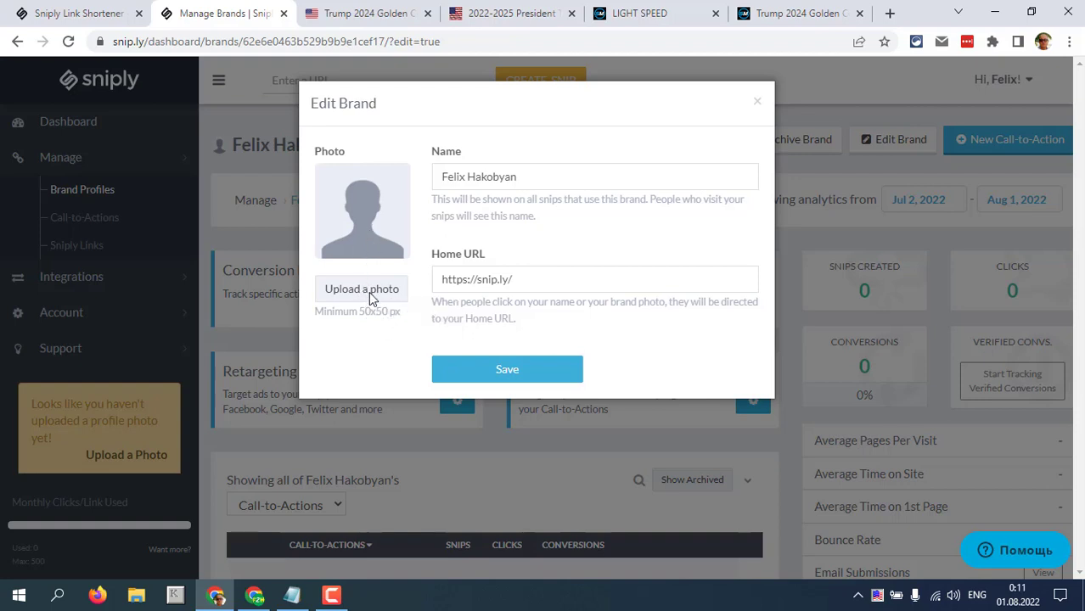
left_click(365, 291)
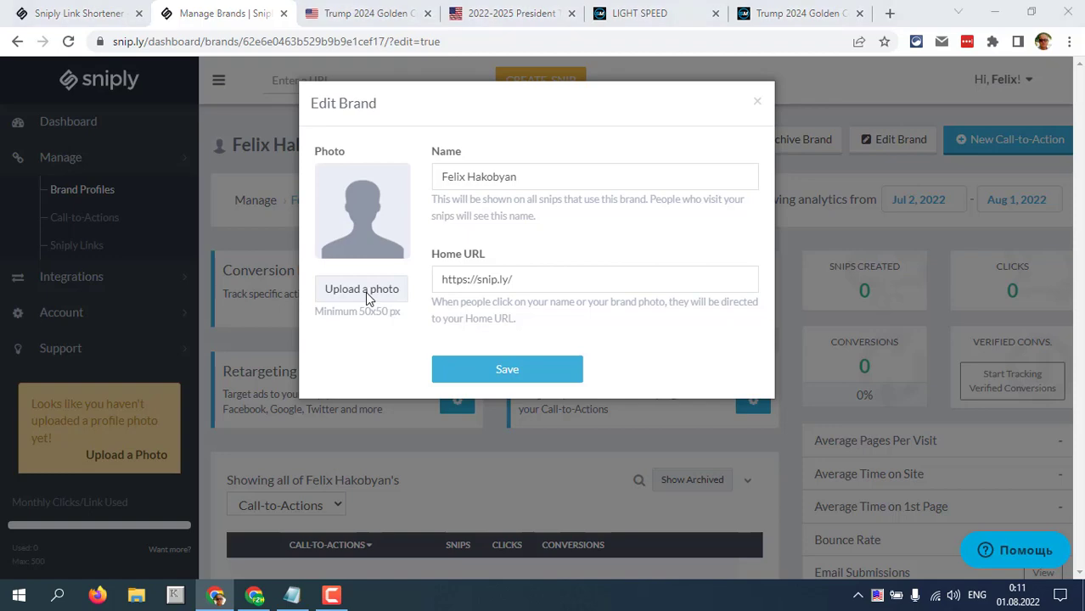
left_click_drag(534, 161, 532, 267)
left_click(206, 240)
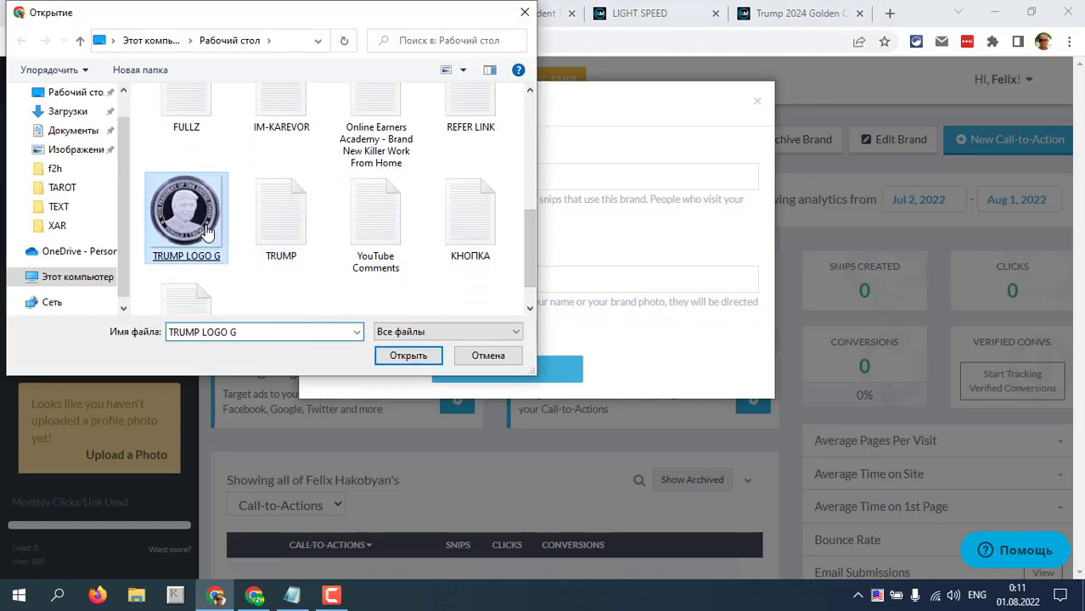
left_click(384, 352)
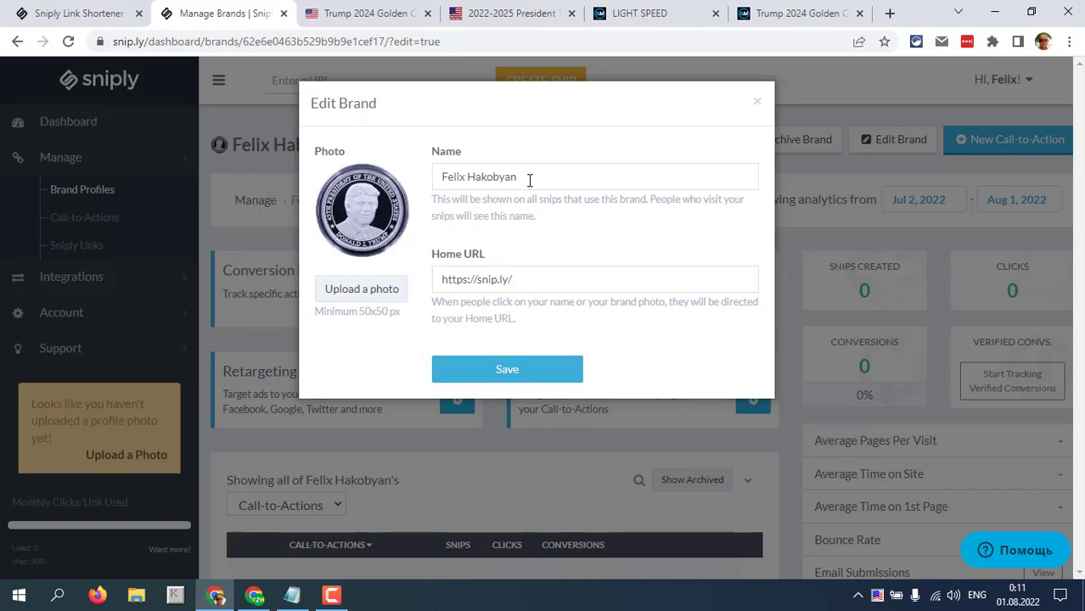
Step: Clear the current name from the Sniply brand profile and select its existing home URL
left_click_drag(527, 177, 443, 179)
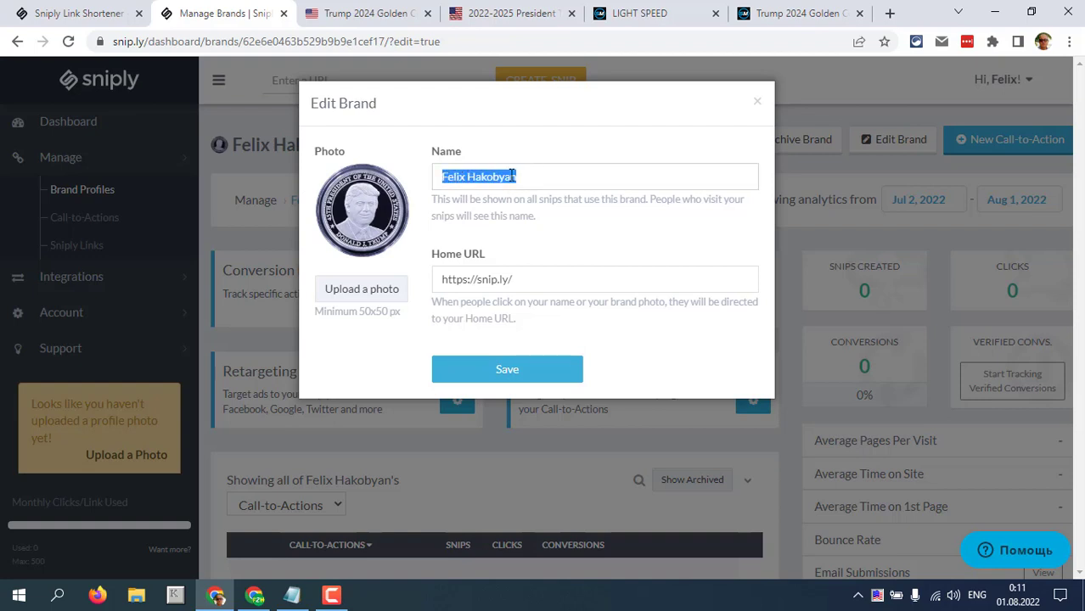
key("BackSpace")
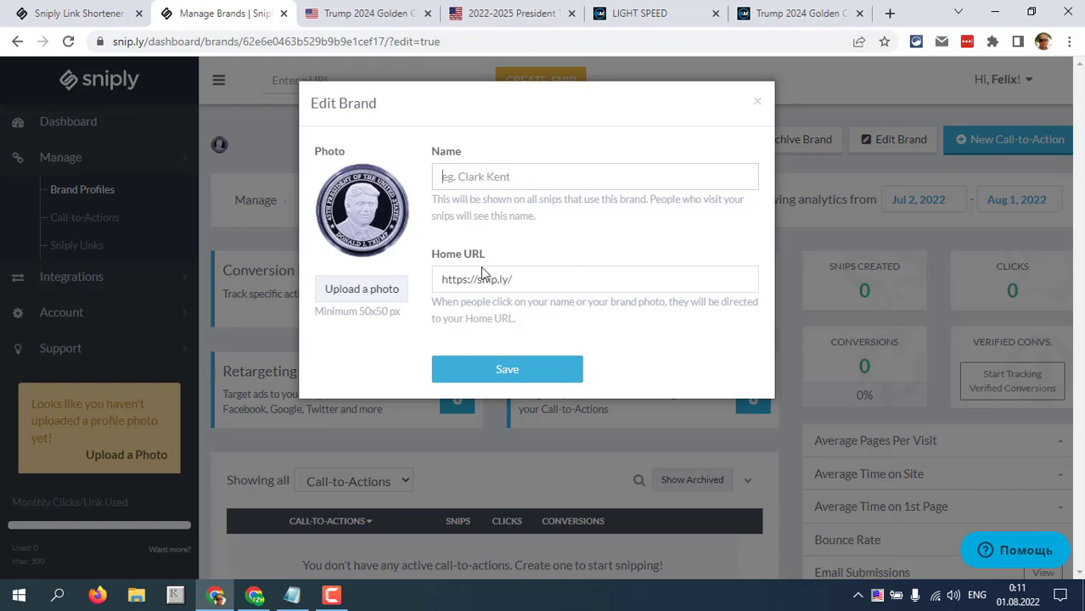
left_click_drag(442, 283, 518, 282)
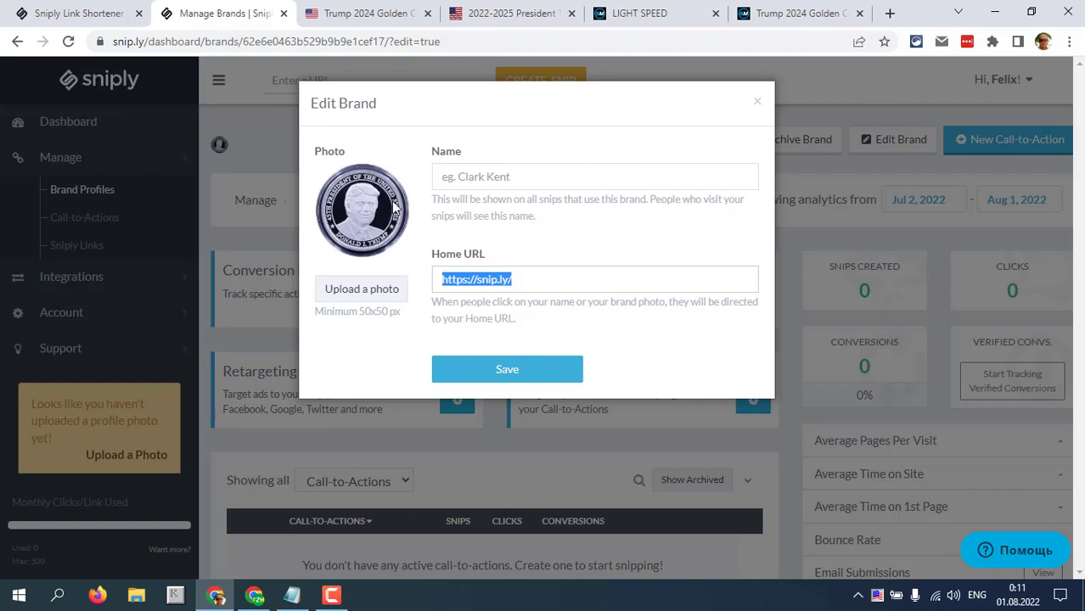
Step: Examine the Spirit Magic blog's home page, including its breaking ticker, World Fresh Updates, Recent Posts and social plugin sections
left_click(643, 18)
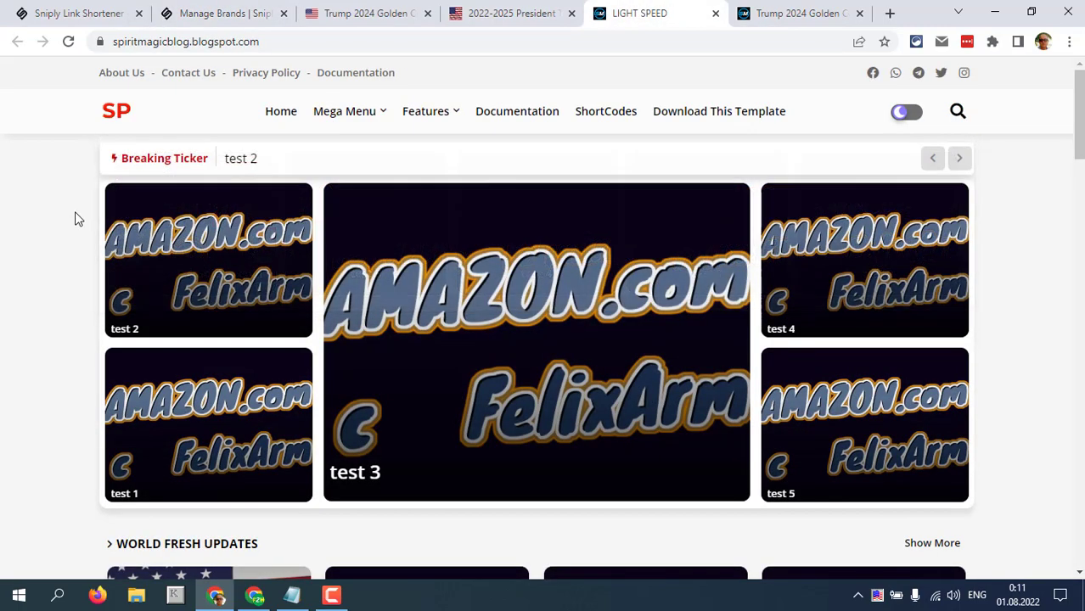
mouse_move(1080, 134)
left_mouse_down()
mouse_move(1080, 172)
mouse_move(1080, 146)
left_mouse_up()
scroll(861, 255, "down", 5)
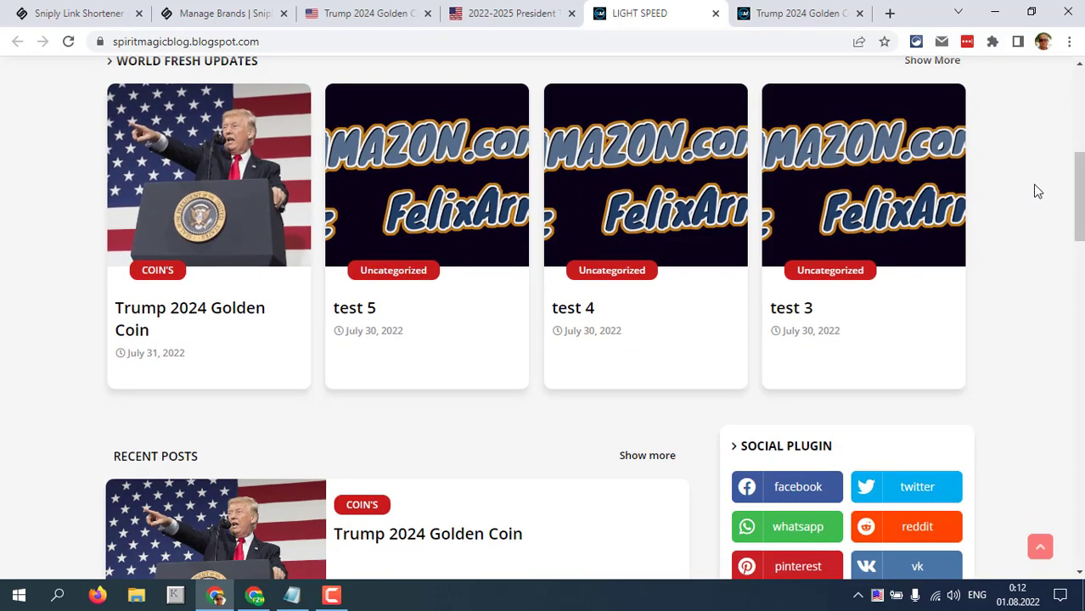
left_click_drag(1080, 191, 1080, 160)
scroll(1081, 158, "up", 2)
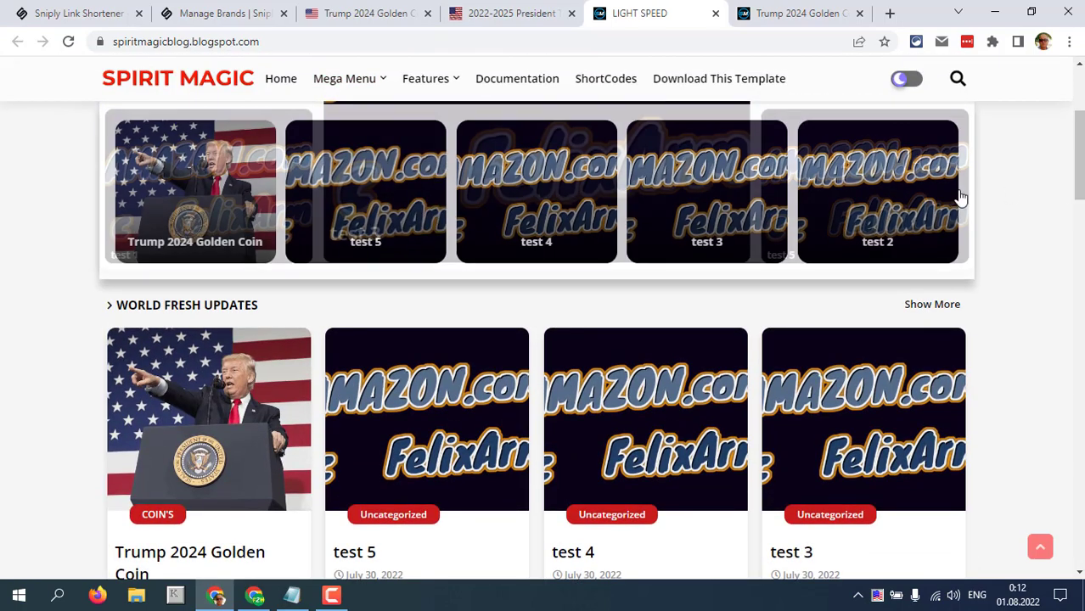
scroll(1081, 153, "up", 2)
left_click_drag(1080, 154, 1080, 269)
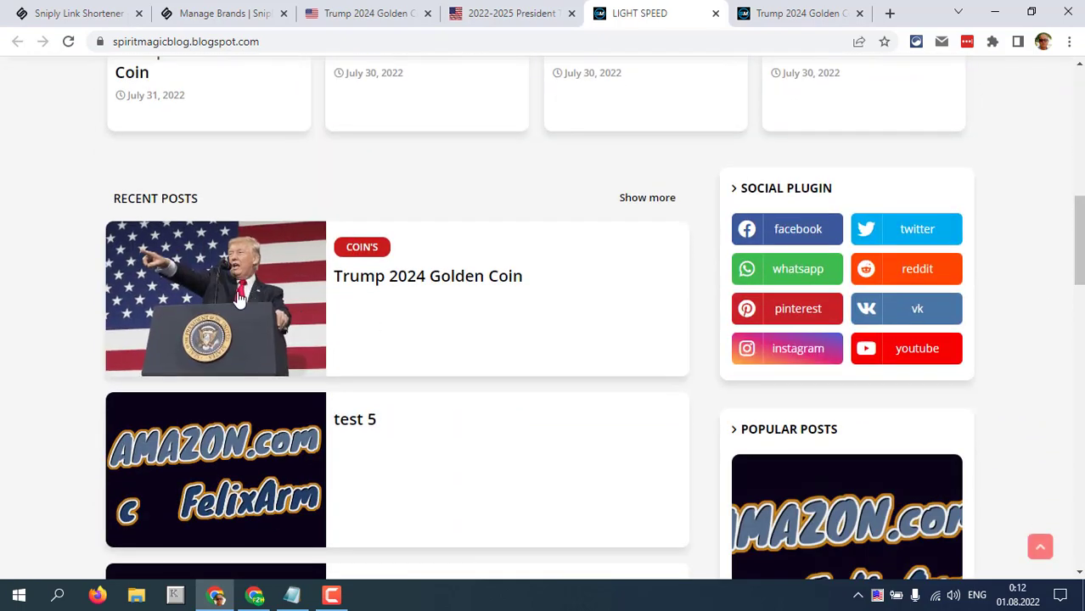
left_click_drag(1080, 269, 1080, 280)
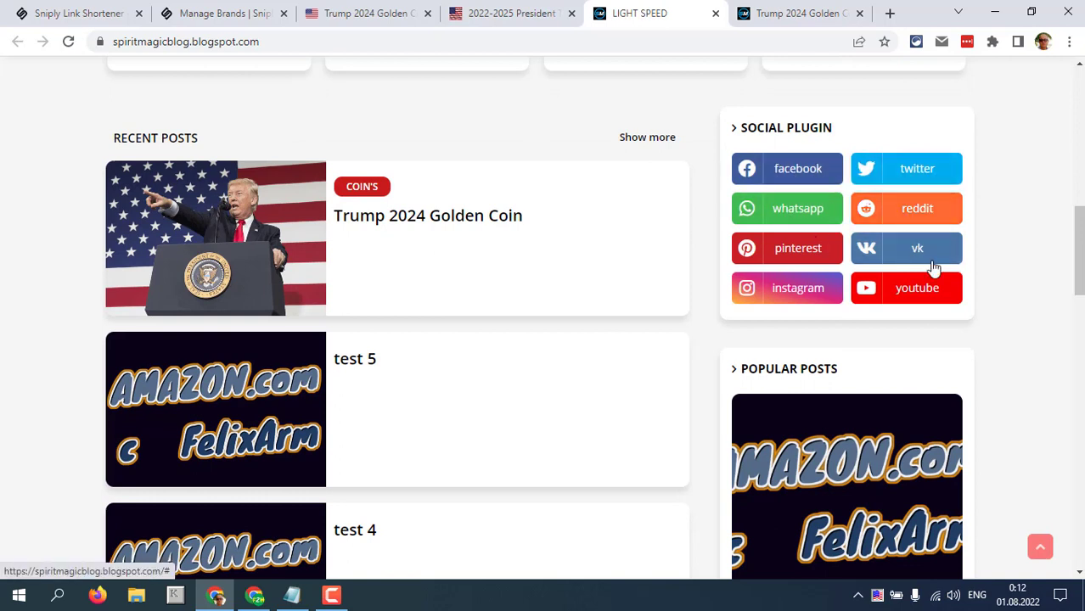
left_click_drag(1080, 250, 1080, 84)
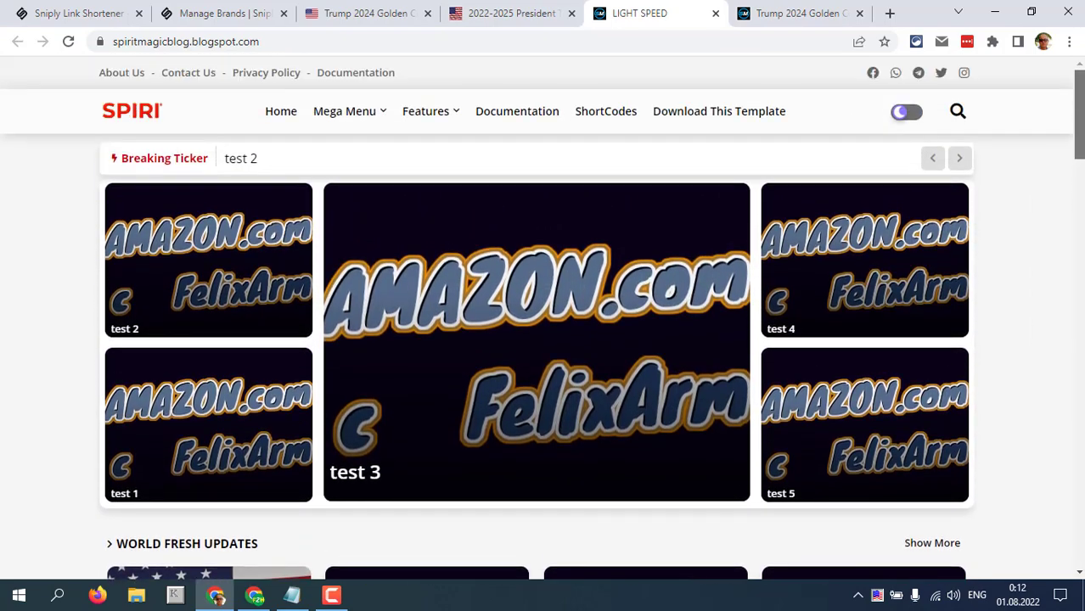
left_click(959, 160)
left_click(960, 162)
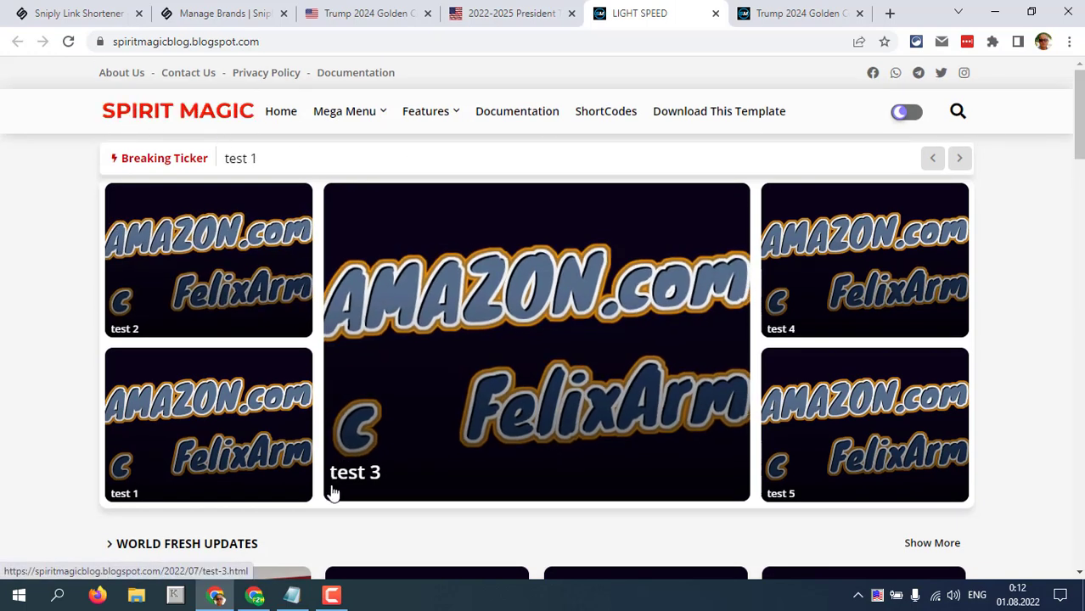
Step: Set the Sniply brand's name to "Make Trump The Boss!", copied from the second line of the TRUMP text note in Notepad
left_click(292, 597)
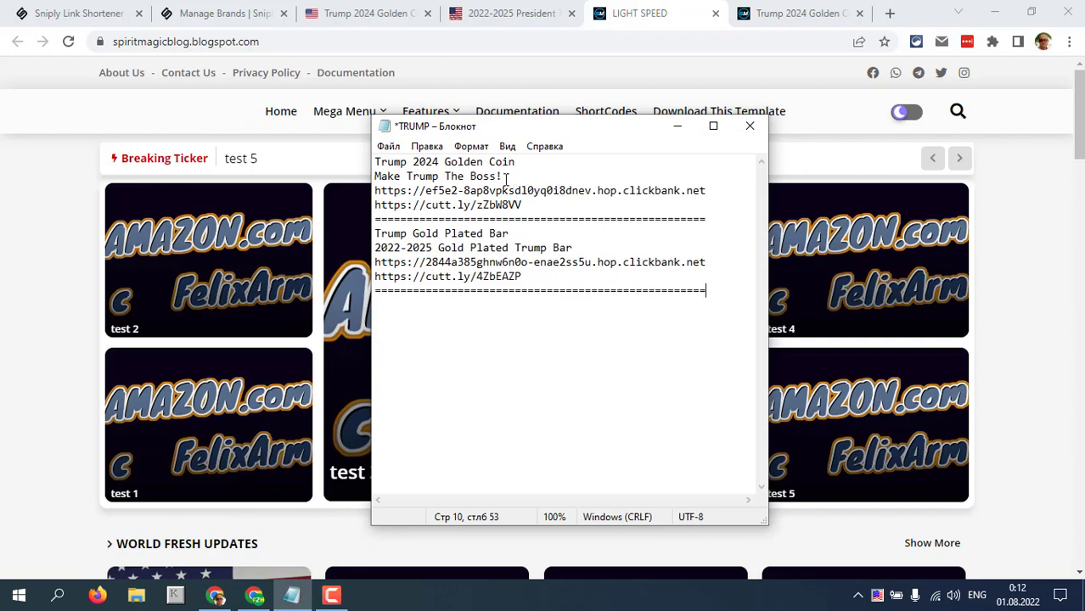
left_click_drag(502, 177, 372, 177)
right_click(403, 177)
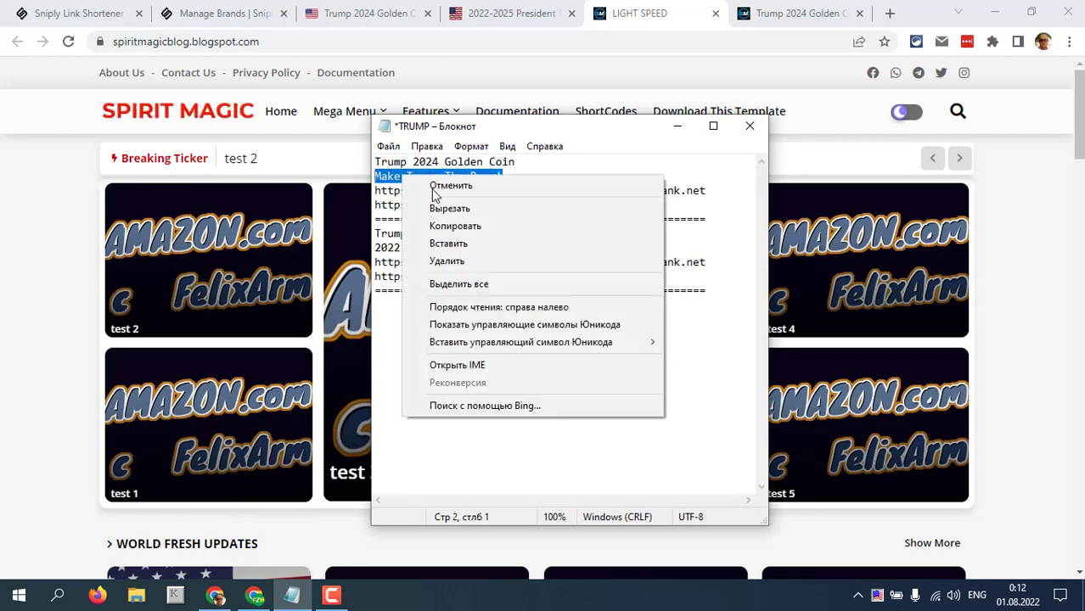
left_click(458, 228)
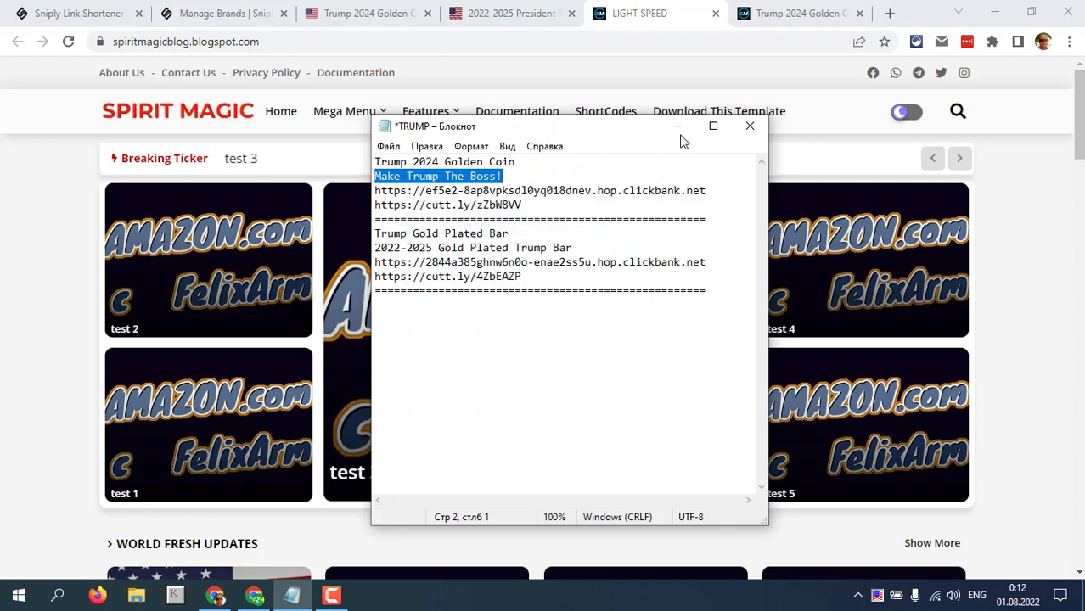
left_click(678, 126)
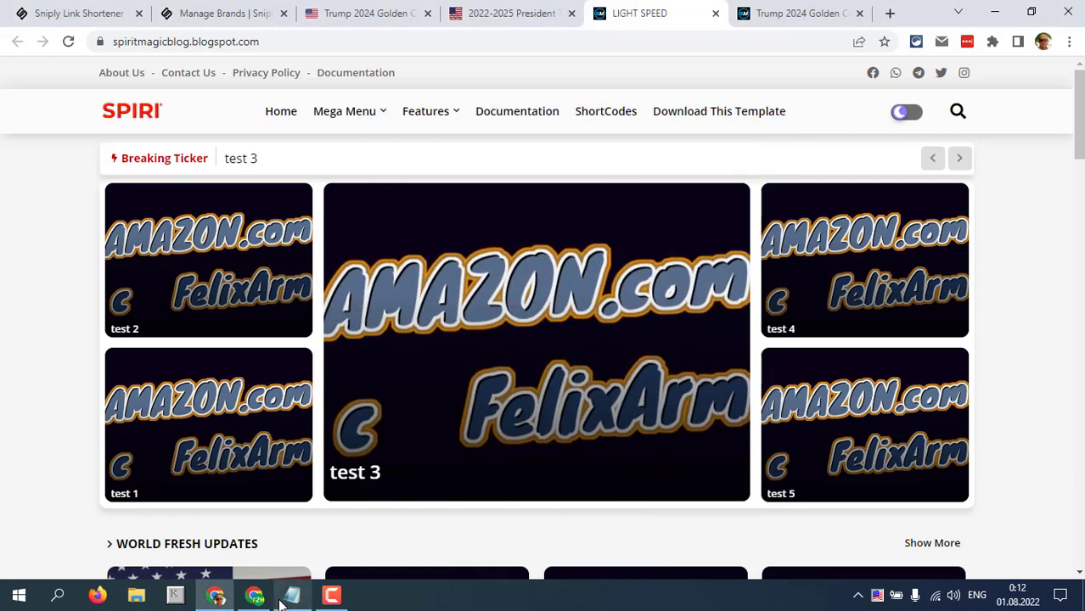
left_click(221, 13)
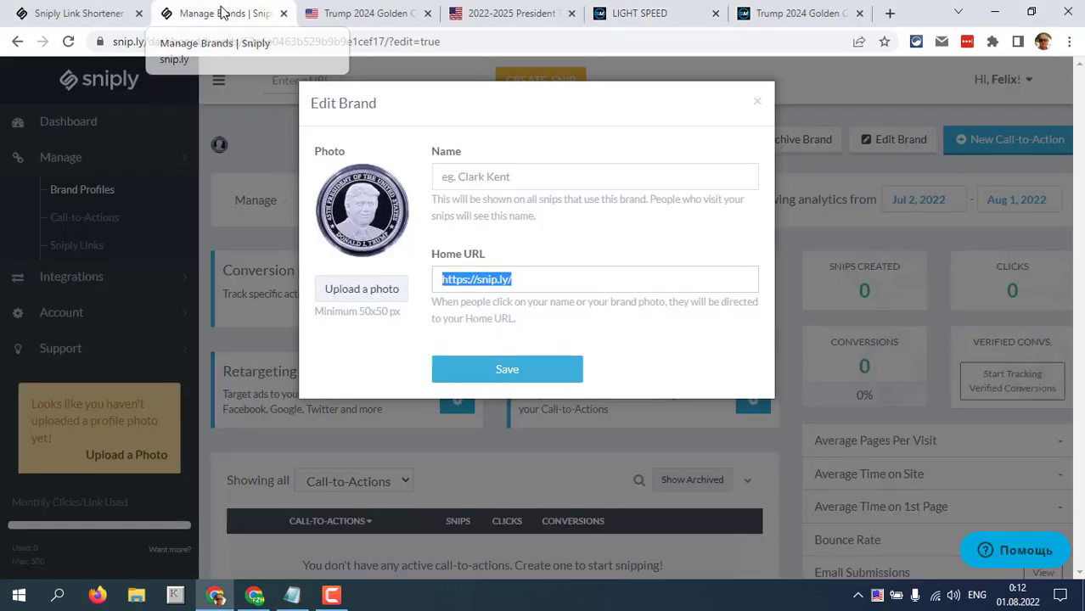
left_click(444, 178)
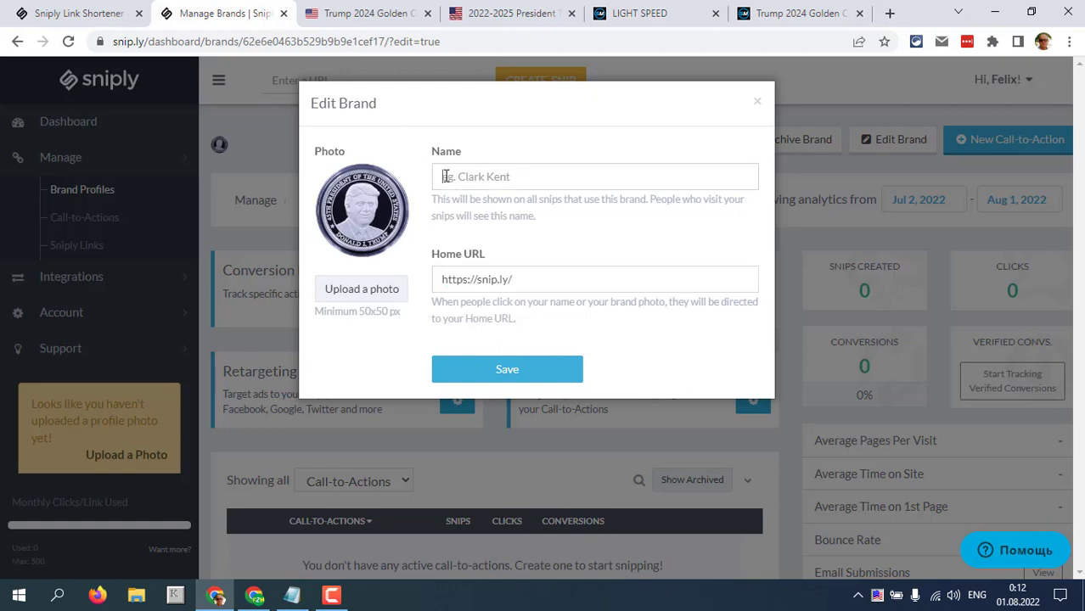
right_click(469, 177)
left_click(499, 300)
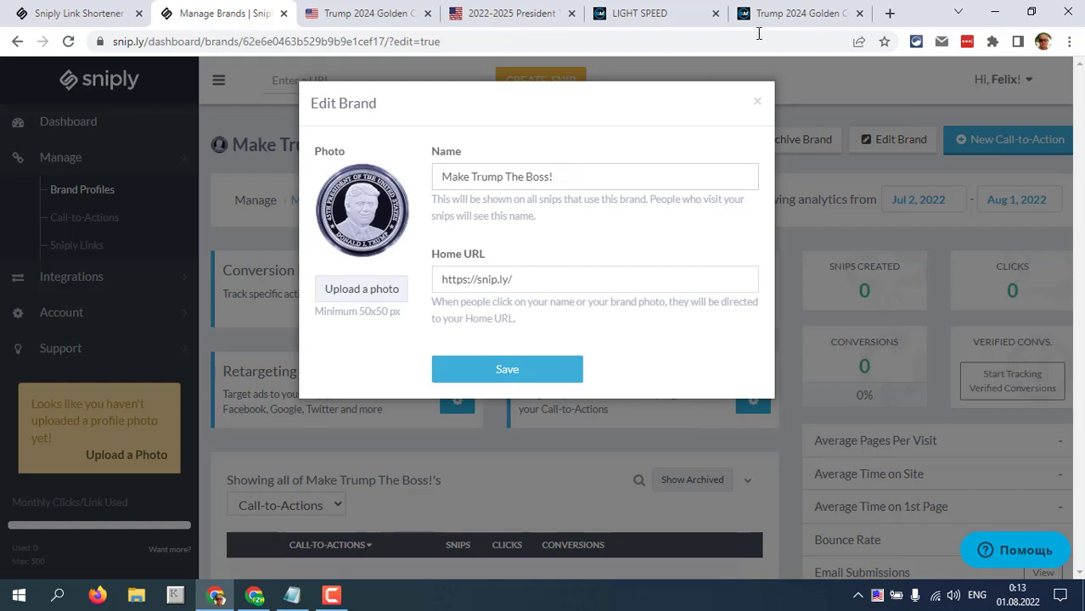
left_click(661, 14)
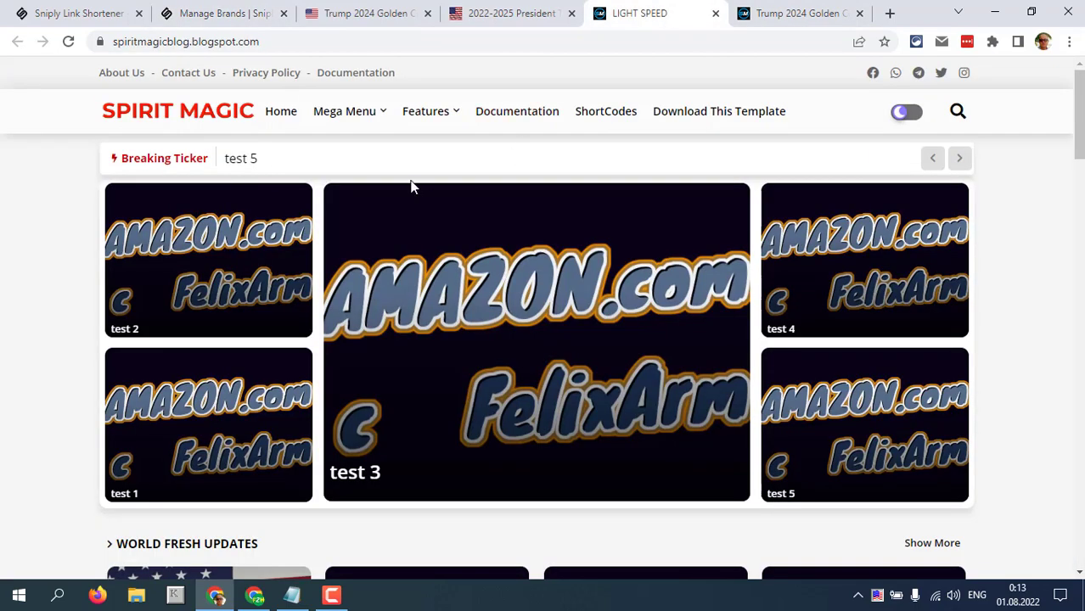
left_click(179, 42)
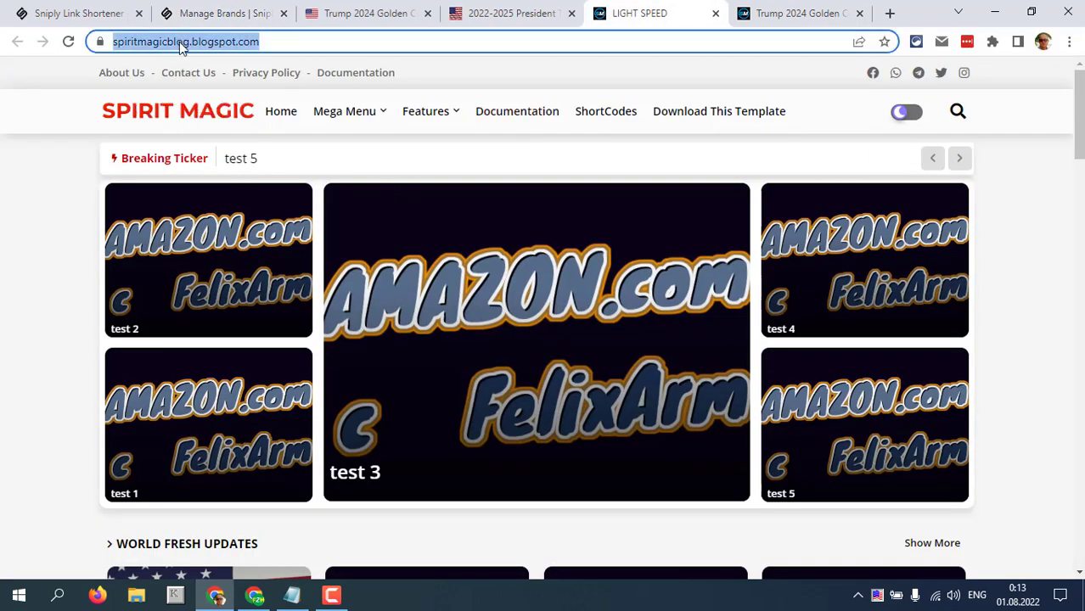
right_click(179, 41)
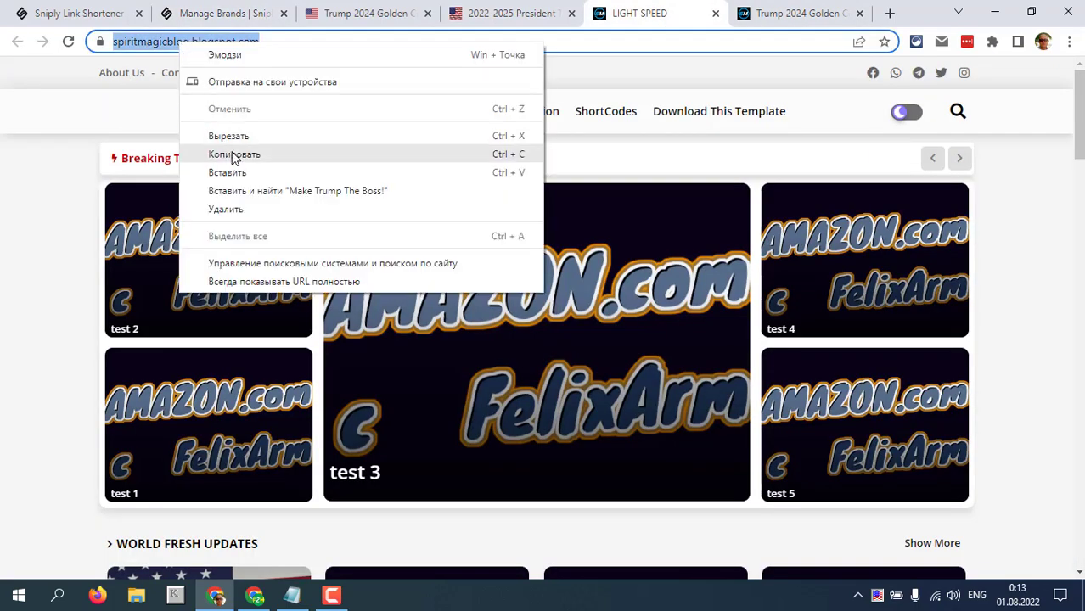
left_click(233, 156)
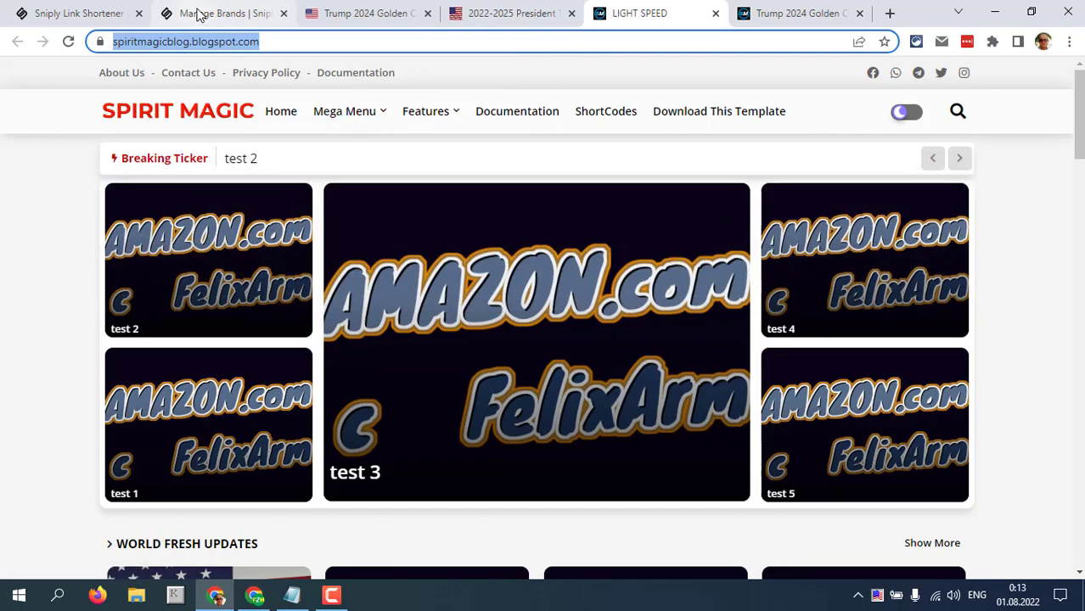
left_click(200, 13)
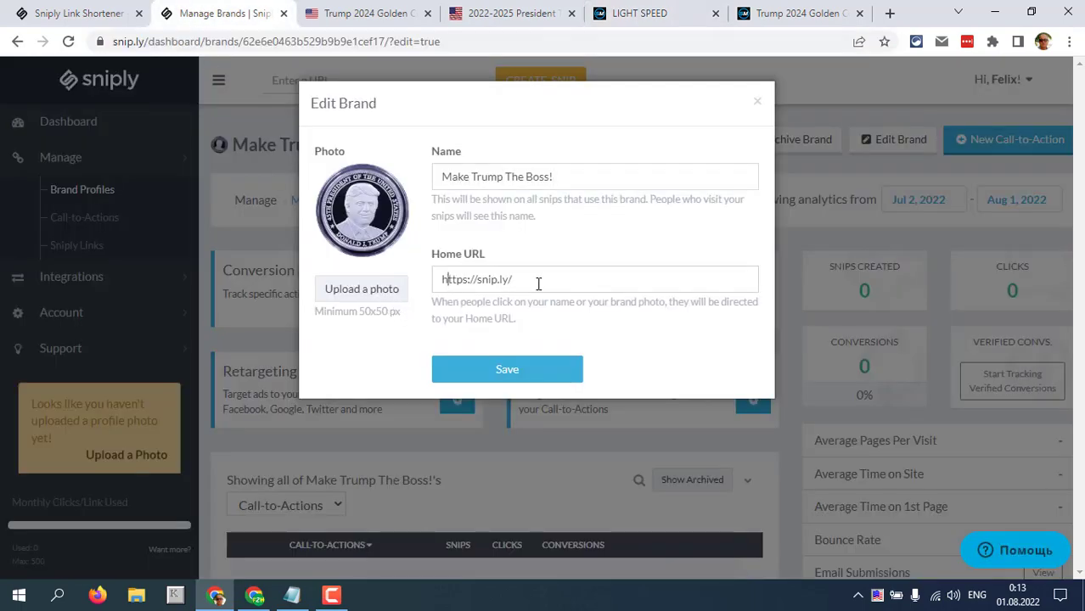
left_click_drag(527, 282, 442, 283)
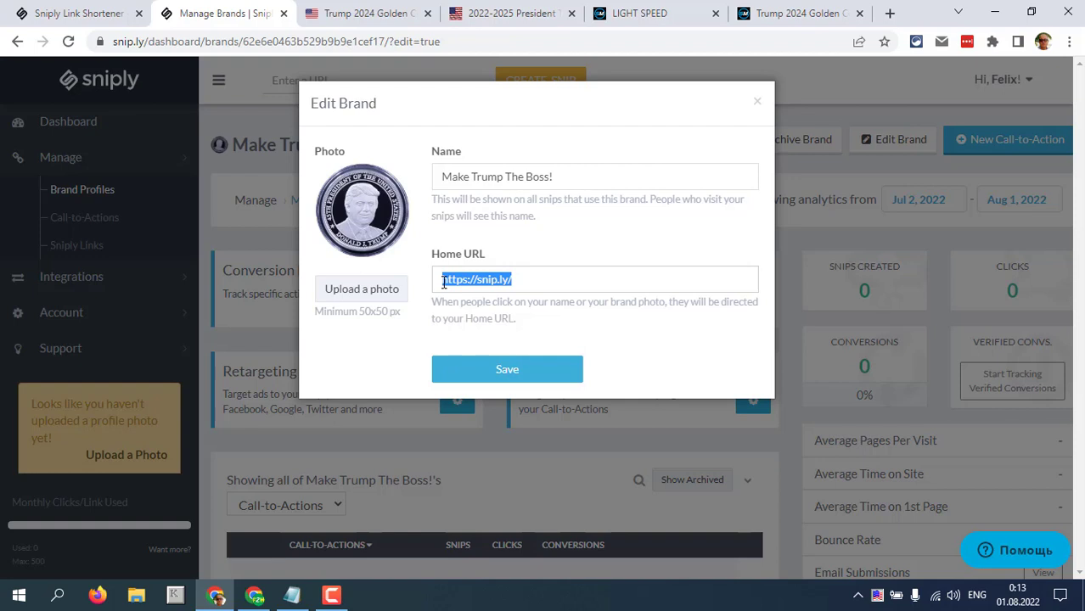
right_click(442, 282)
left_click(491, 362)
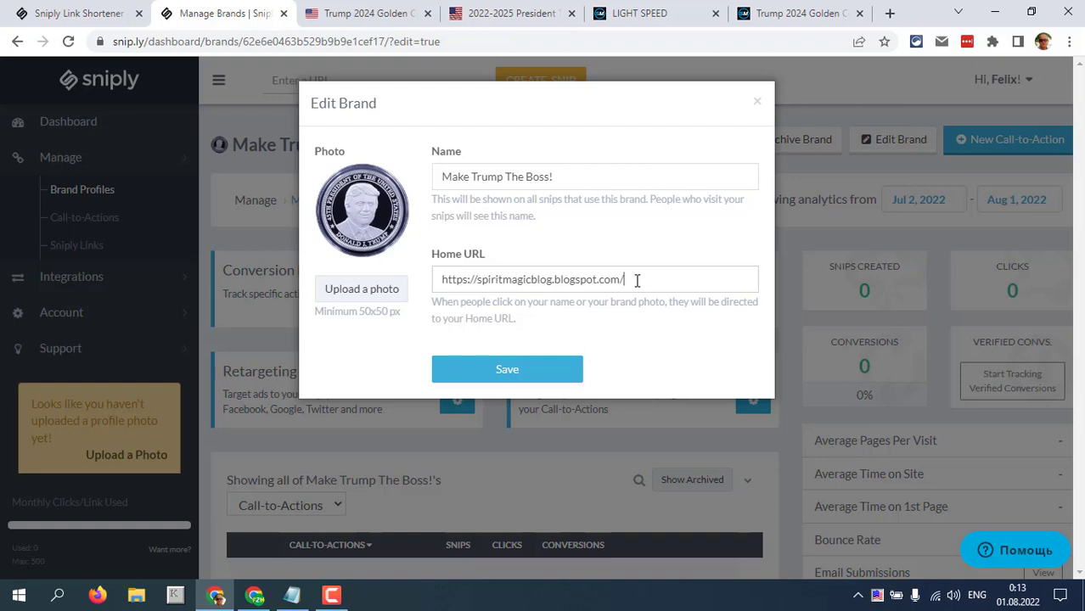
left_click(510, 371)
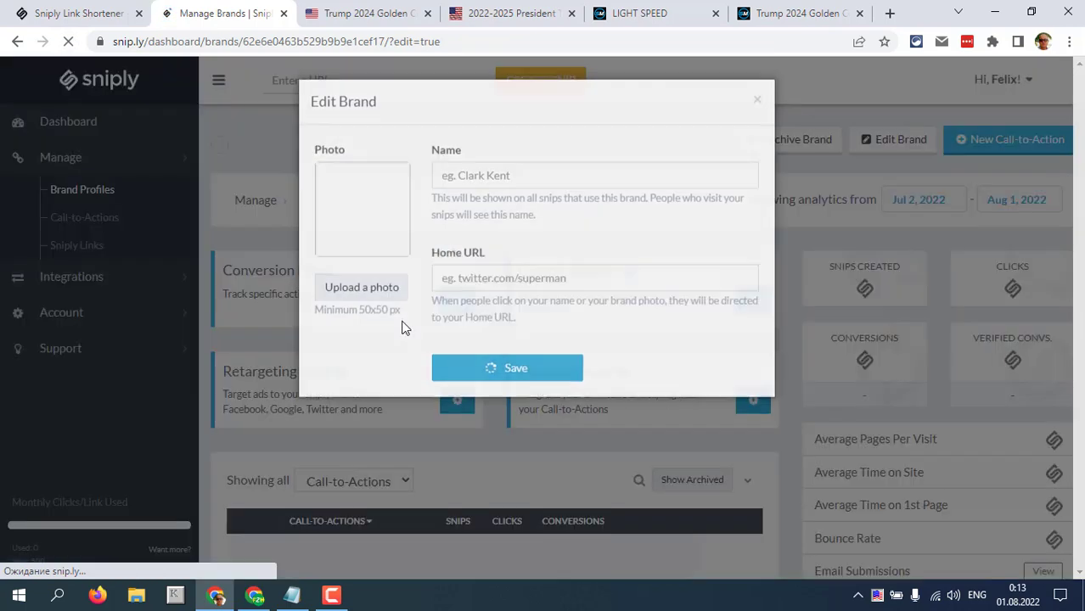
left_click(532, 377)
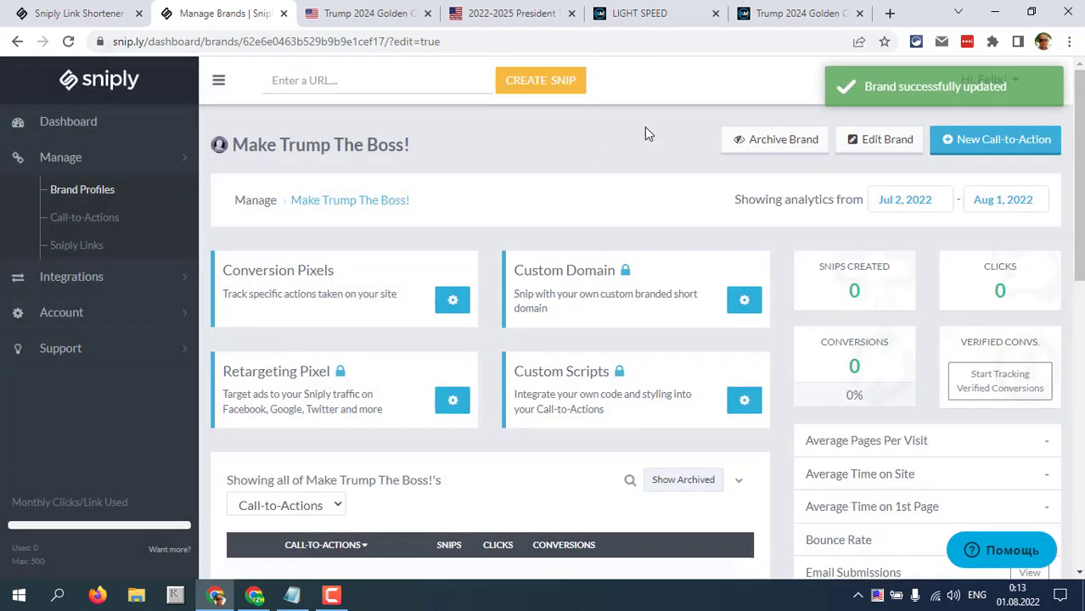
Step: Examine the blog's Trump 2024 Golden Coin post with its GET IT NOW! banner, and open the coin's sales page for comparison
left_click(771, 15)
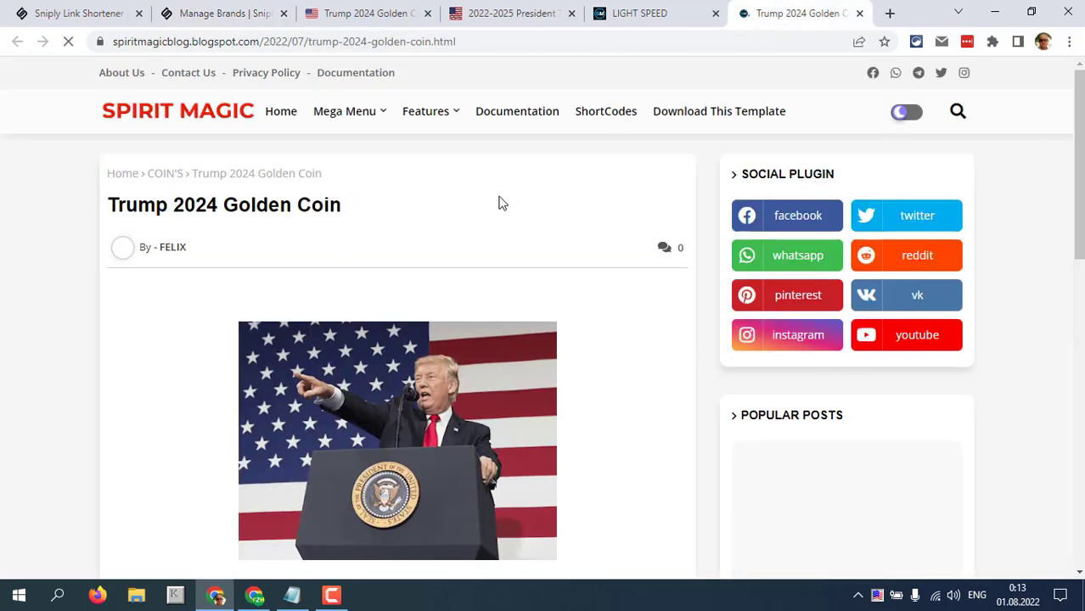
scroll(333, 283, "down", 1)
scroll(333, 283, "down", 4)
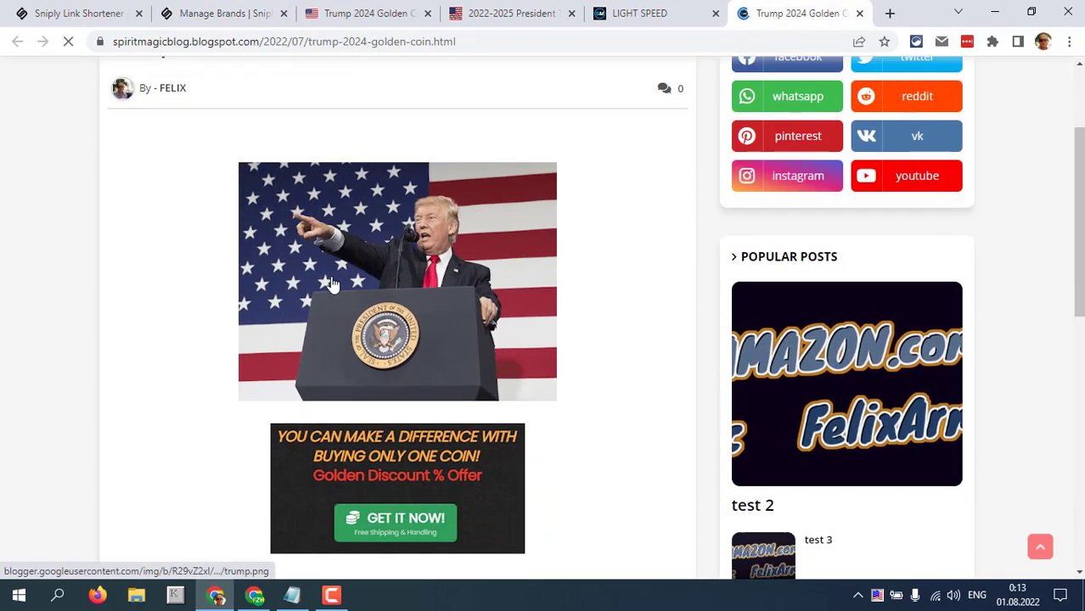
scroll(618, 283, "down", 2)
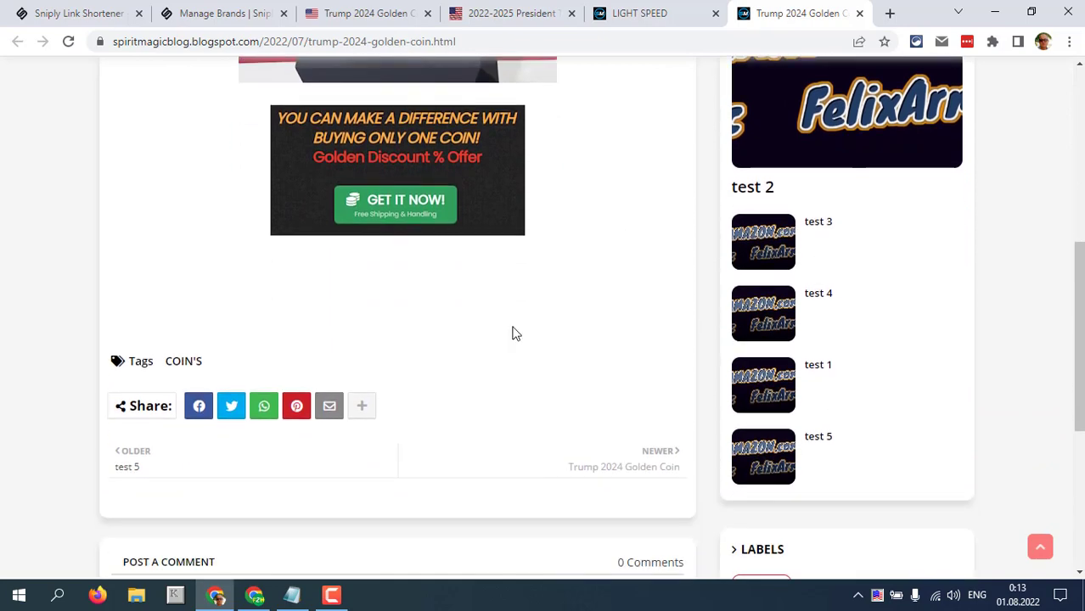
scroll(645, 218, "up", 2)
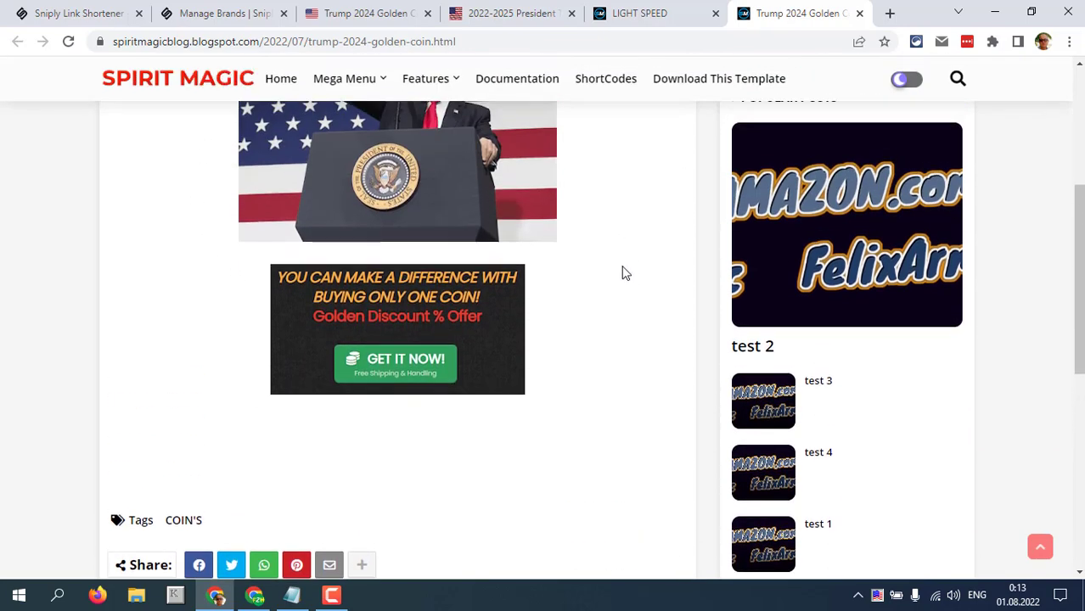
scroll(621, 273, "up", 3)
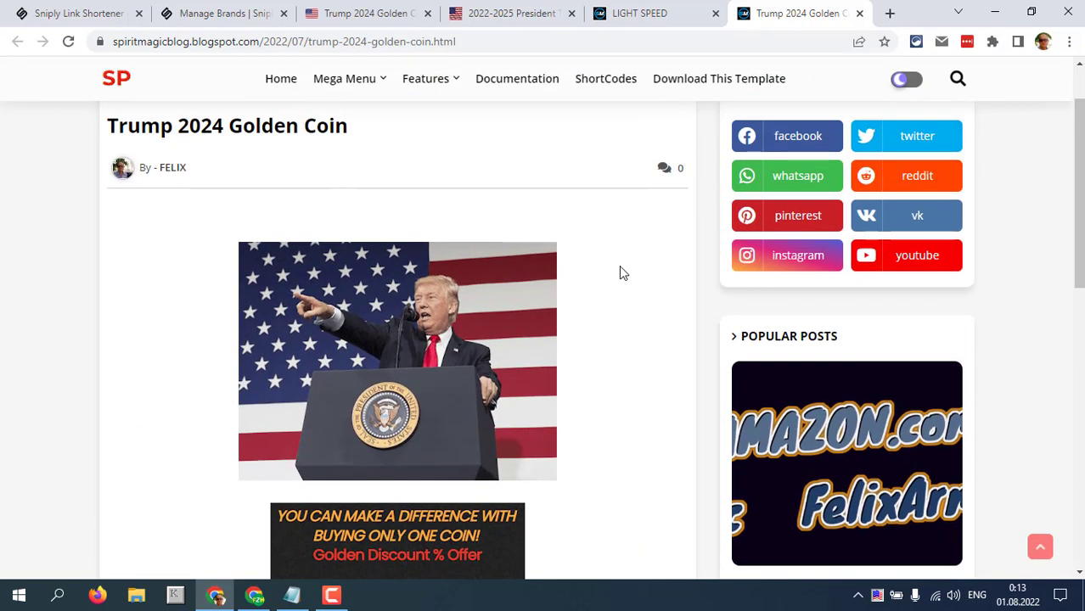
scroll(621, 273, "down", 1)
scroll(621, 273, "down", 1)
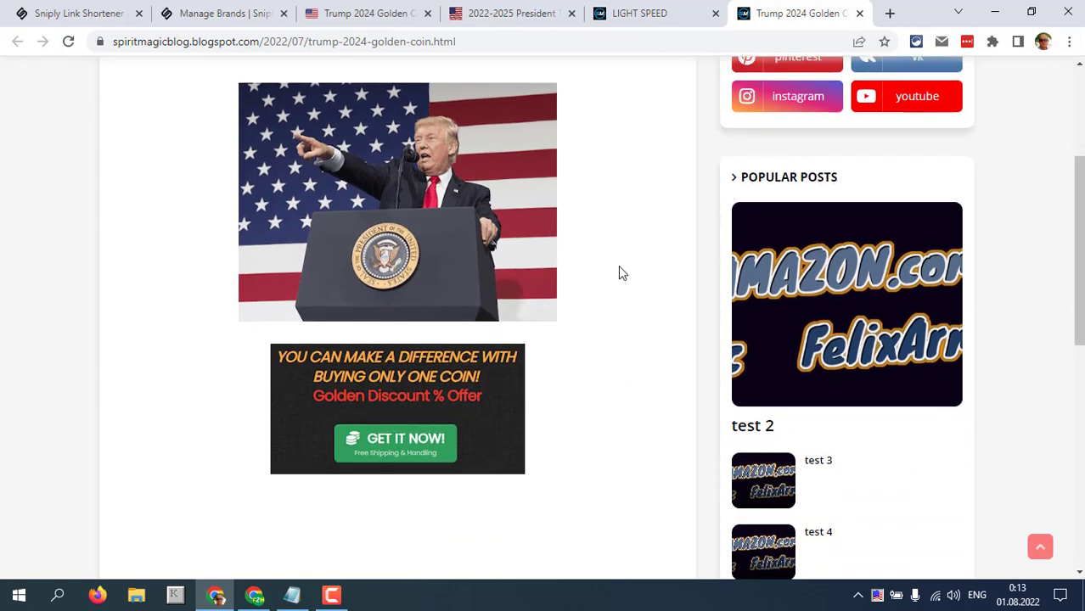
scroll(621, 273, "down", 1)
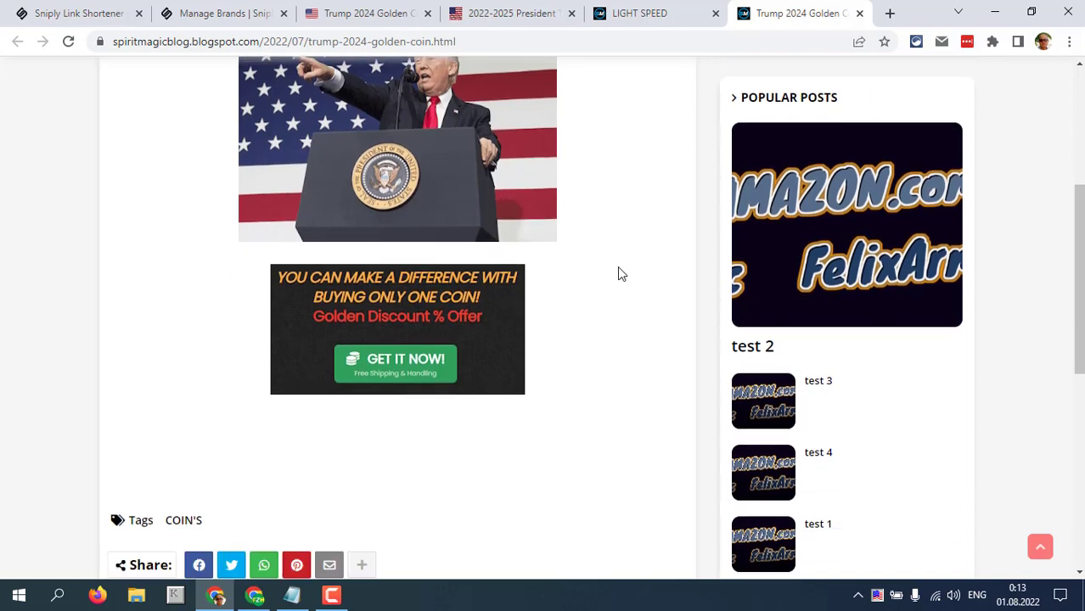
left_click(396, 365)
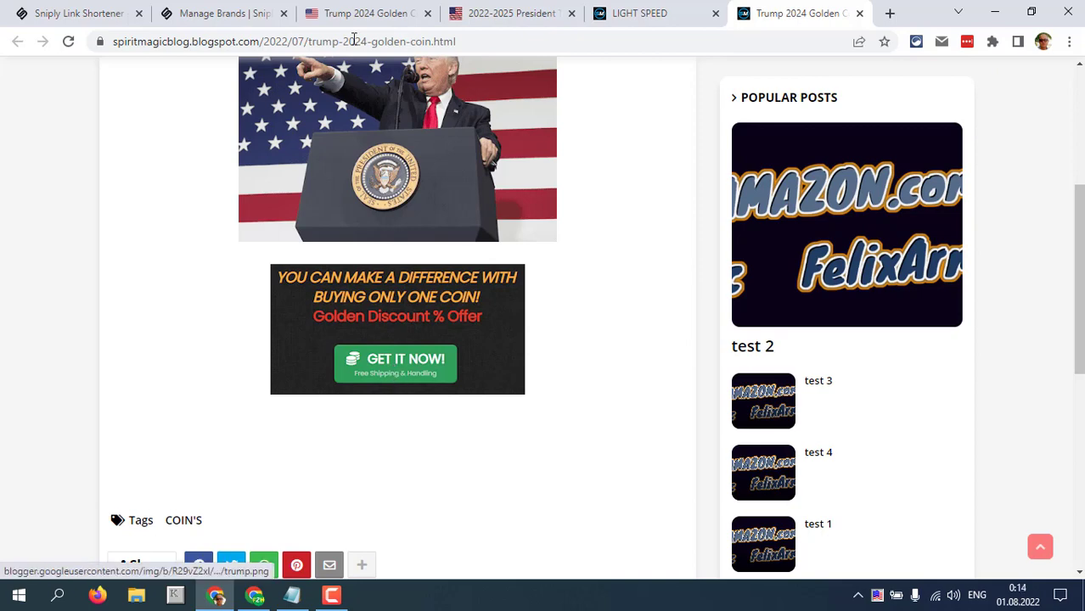
left_click(347, 13)
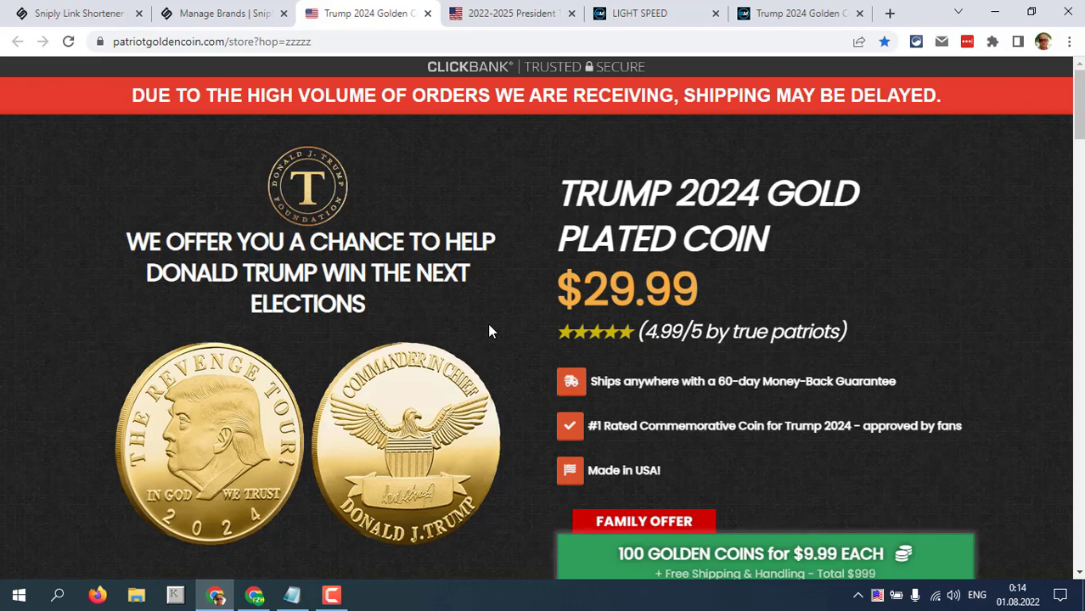
Step: Switch to the open 2022-2025 President Trump offer page
left_click(512, 19)
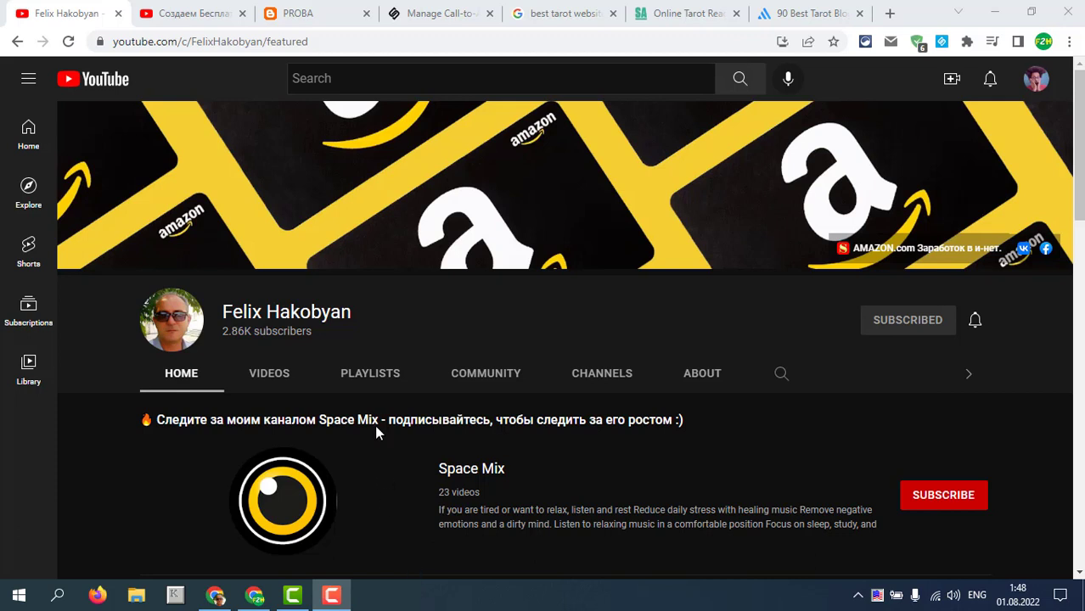
Step: Look through the YouTube channel's created playlists and the videos in the Аффилиат Маркетинг playlist
left_click(372, 379)
scroll(391, 381, "down", 2)
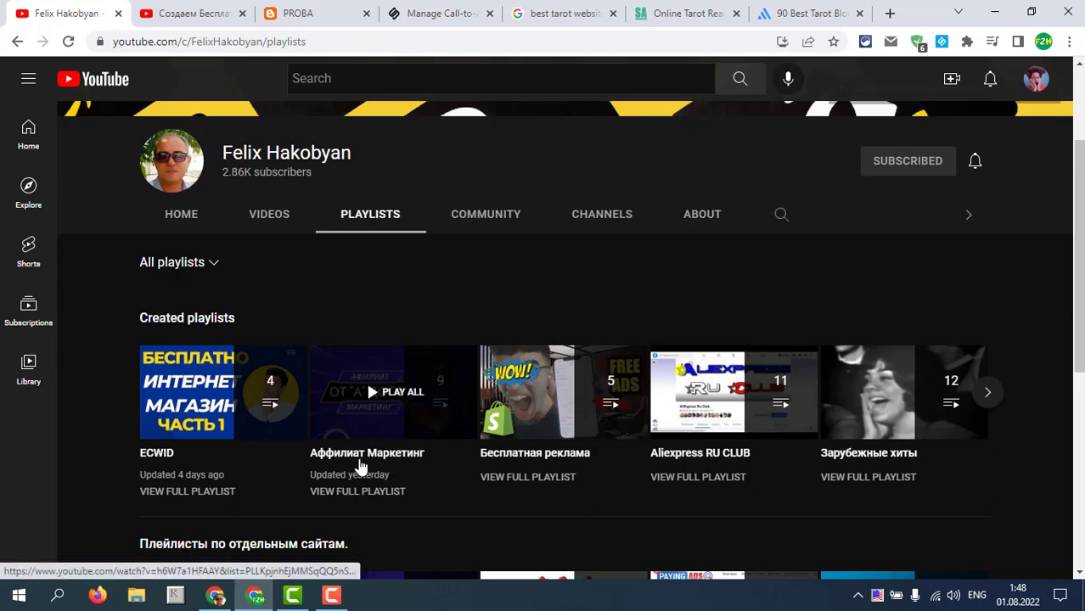
left_click(202, 12)
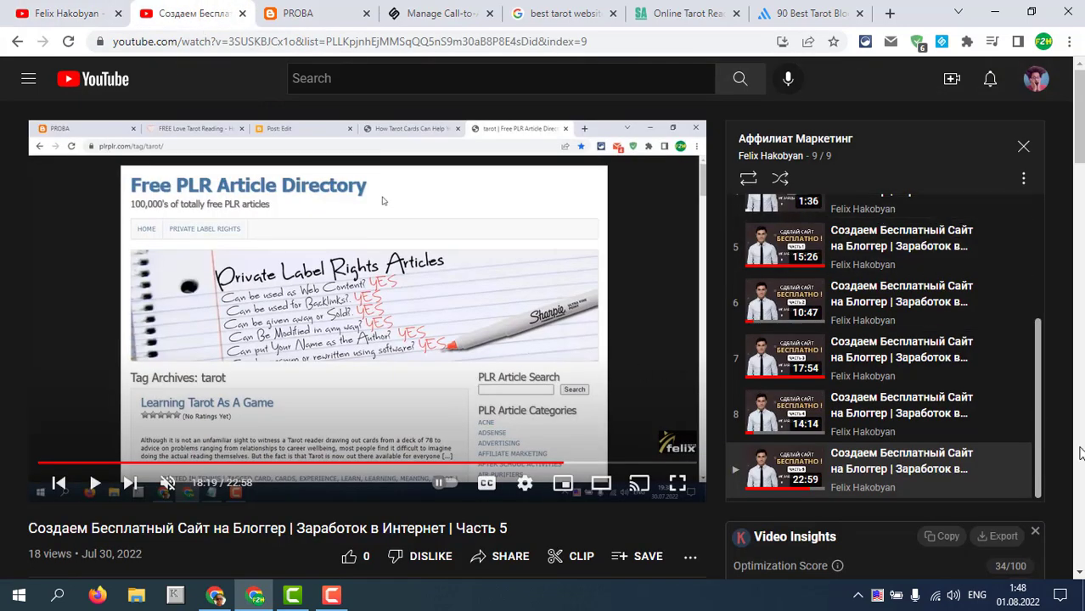
scroll(1035, 445, "up", 2)
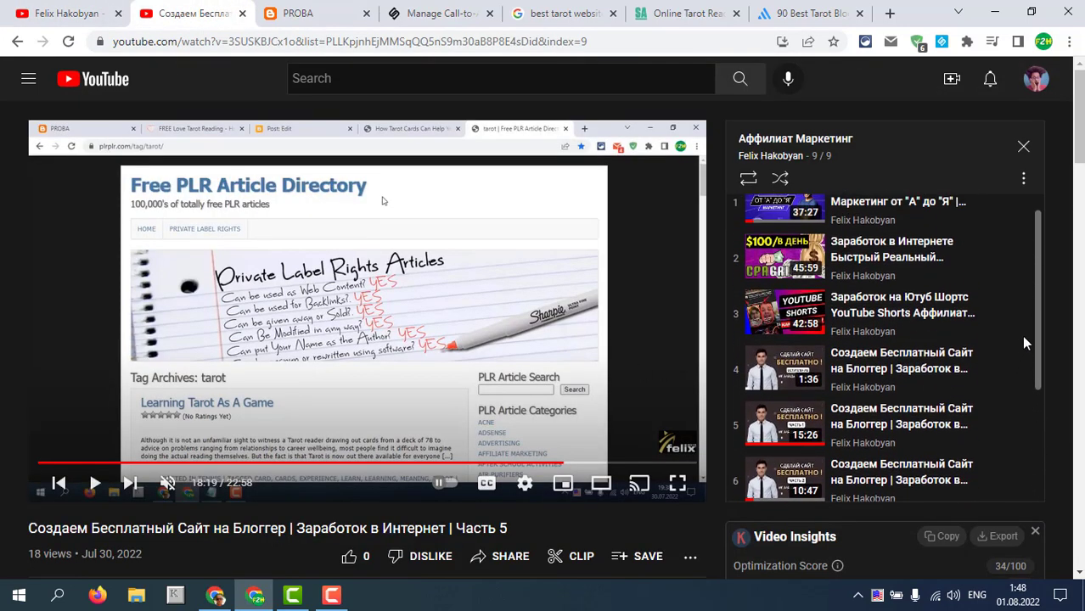
left_click_drag(1035, 310, 1042, 458)
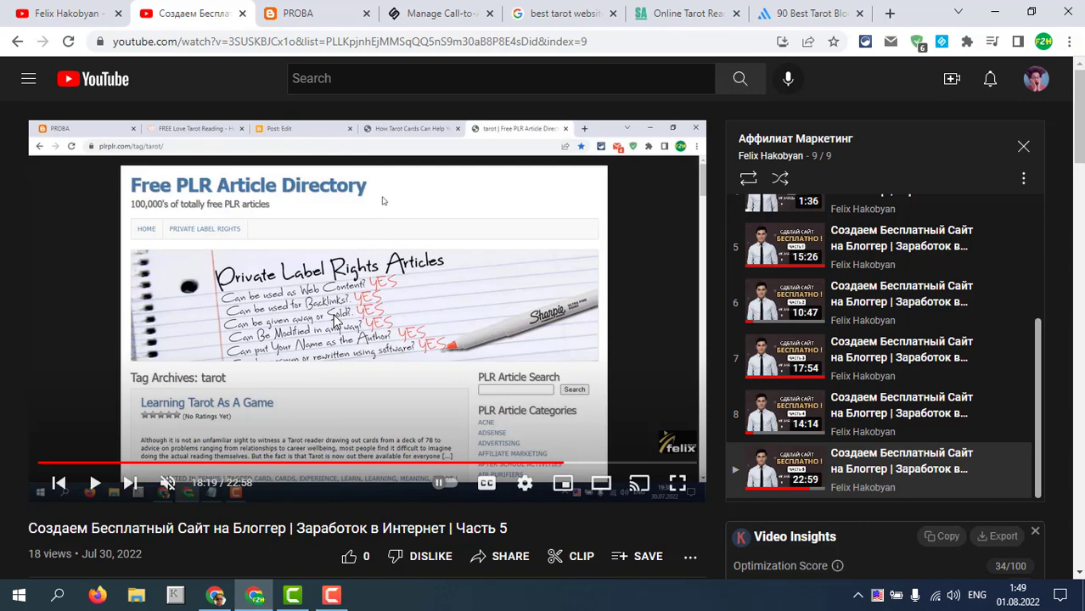
Step: Switch to the Spirit Magic blog at amf2h.blogspot.com, close both YouTube pages and look over the blog's home page
left_click(306, 15)
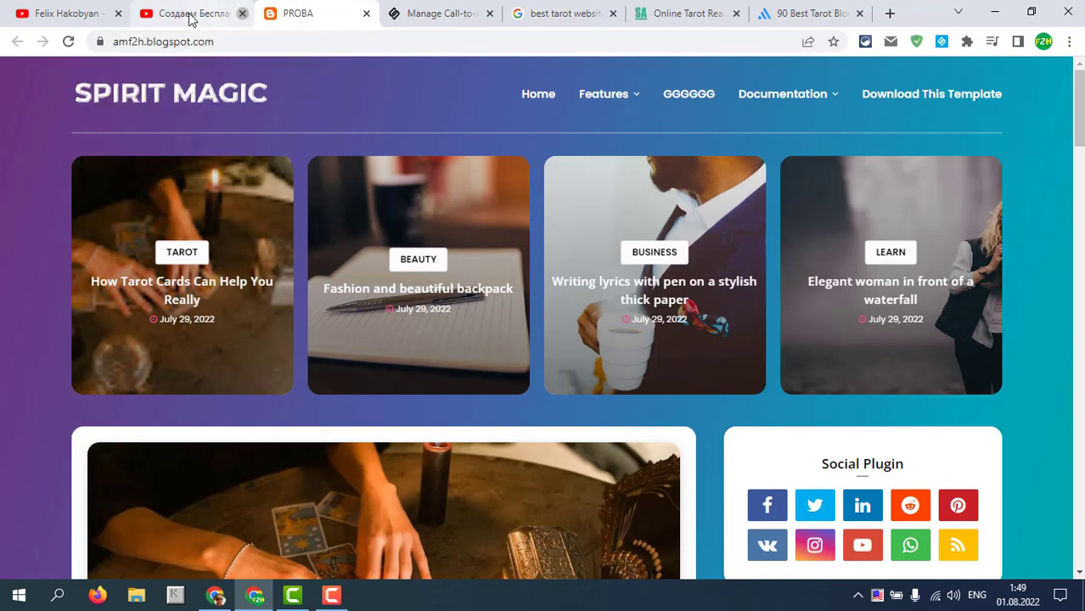
left_click(243, 15)
left_click(119, 15)
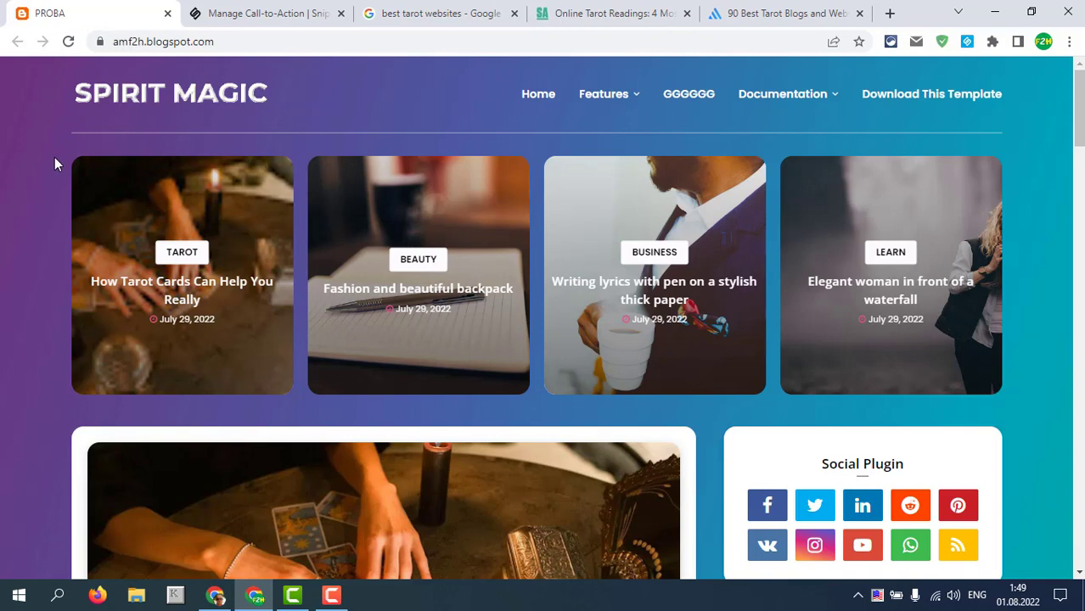
scroll(45, 170, "down", 2)
scroll(44, 170, "up", 2)
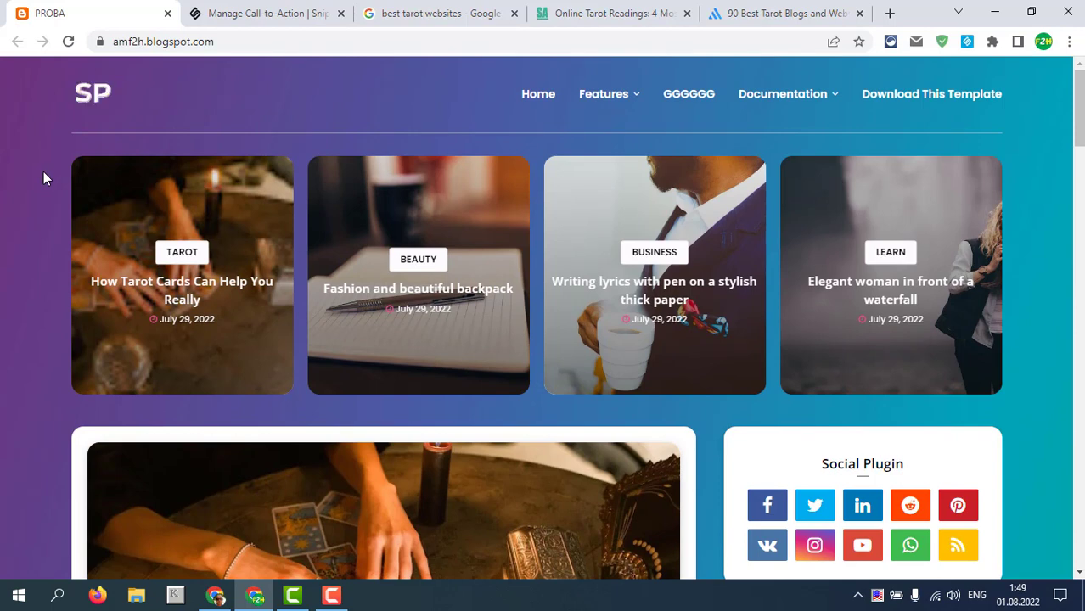
scroll(44, 175, "down", 1)
scroll(42, 175, "up", 1)
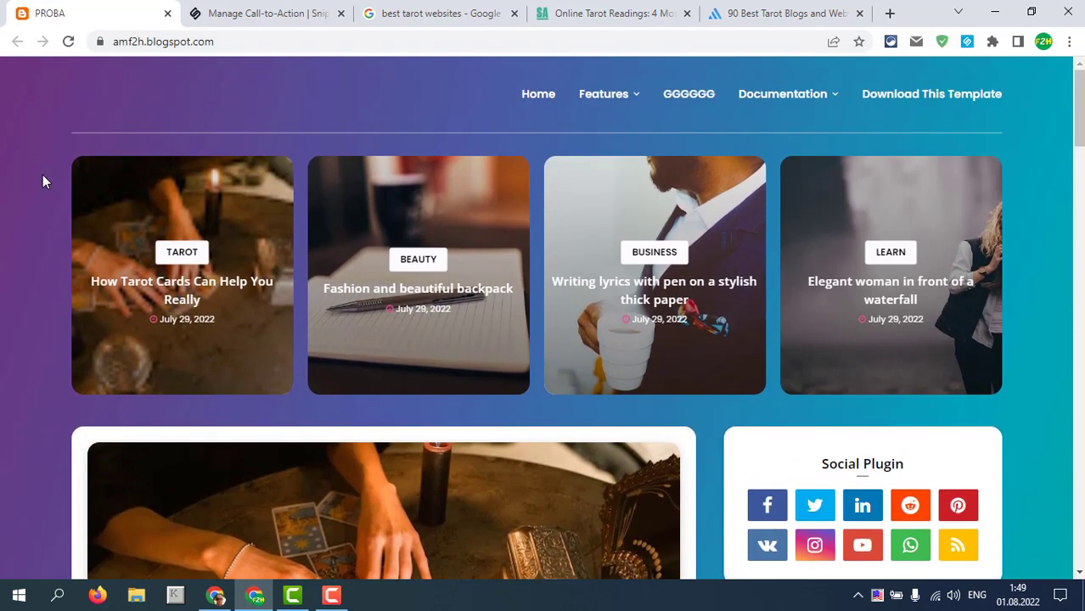
Step: Examine the Sniply call-to-action "Do you want to see your future? [MAGIC FOR FREE]", including its variation preview and snip list
left_click(271, 14)
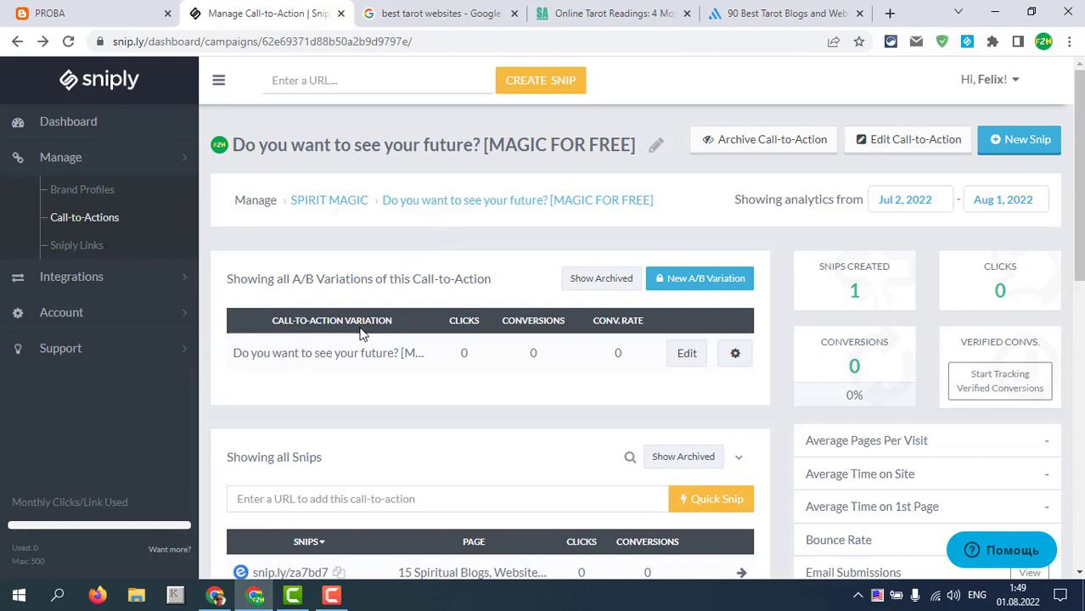
mouse_move(352, 352)
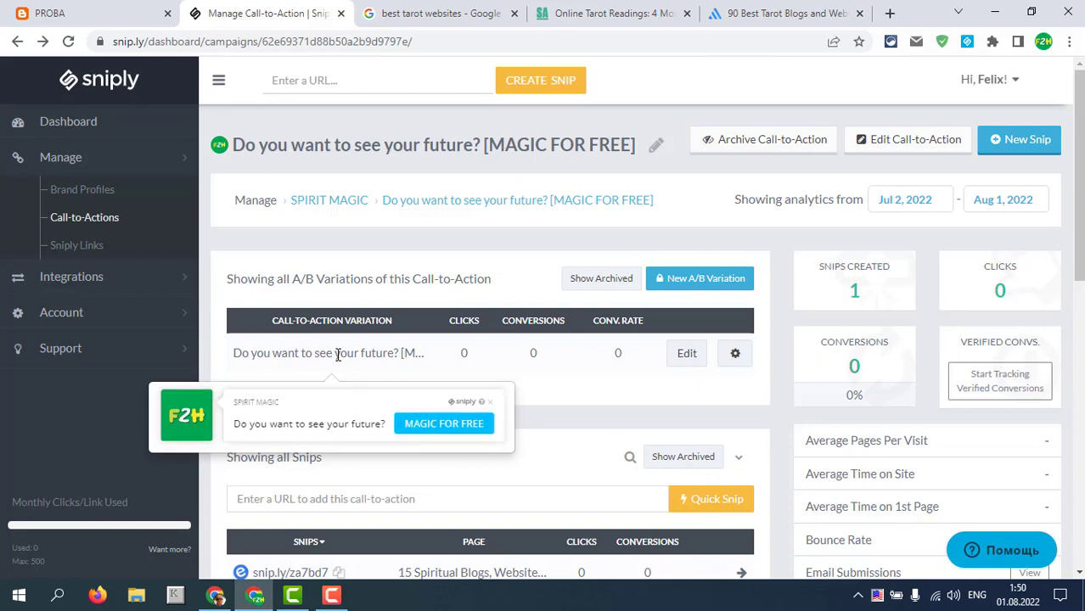
scroll(338, 355, "down", 2)
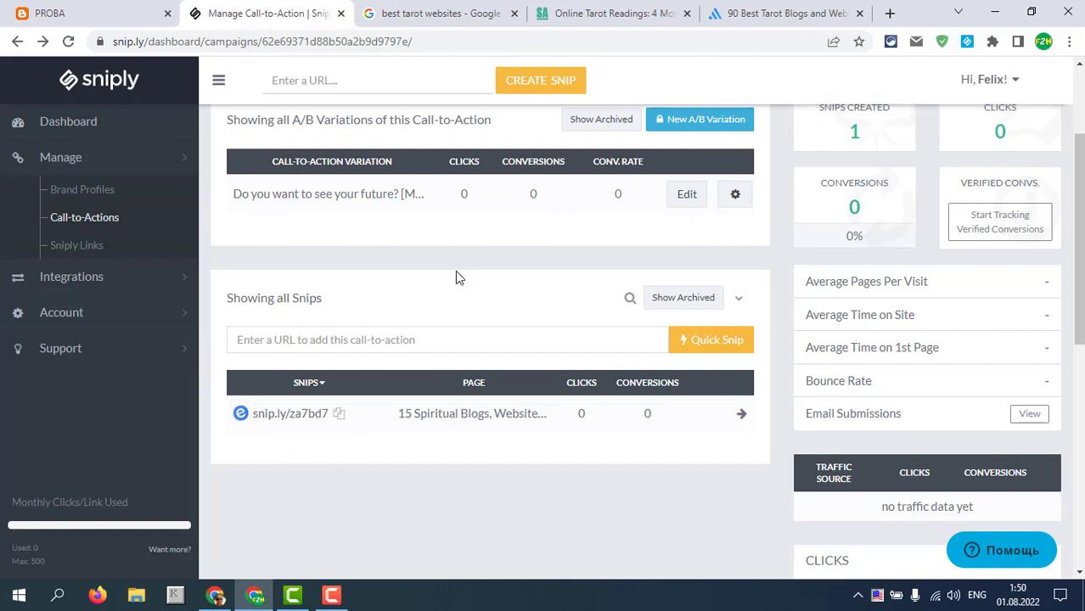
scroll(427, 286, "up", 1)
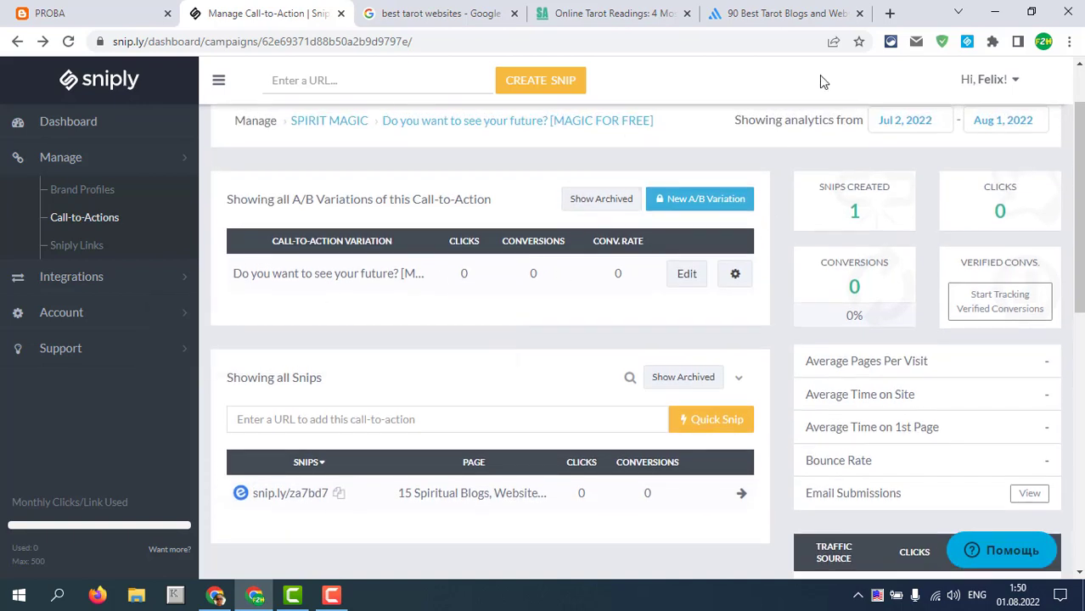
left_click(890, 13)
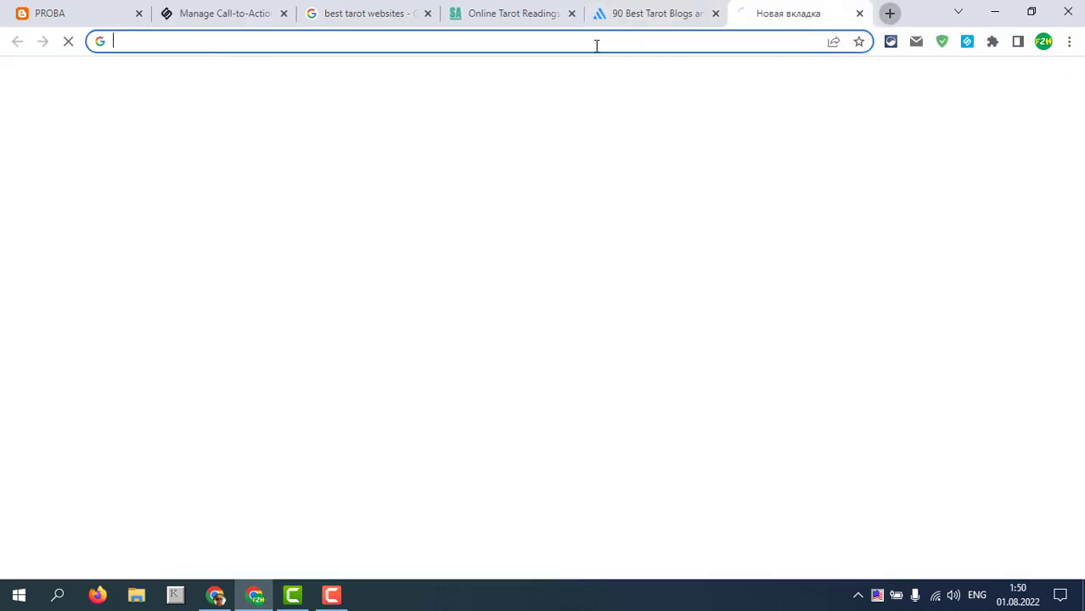
left_click(443, 41)
right_click(443, 43)
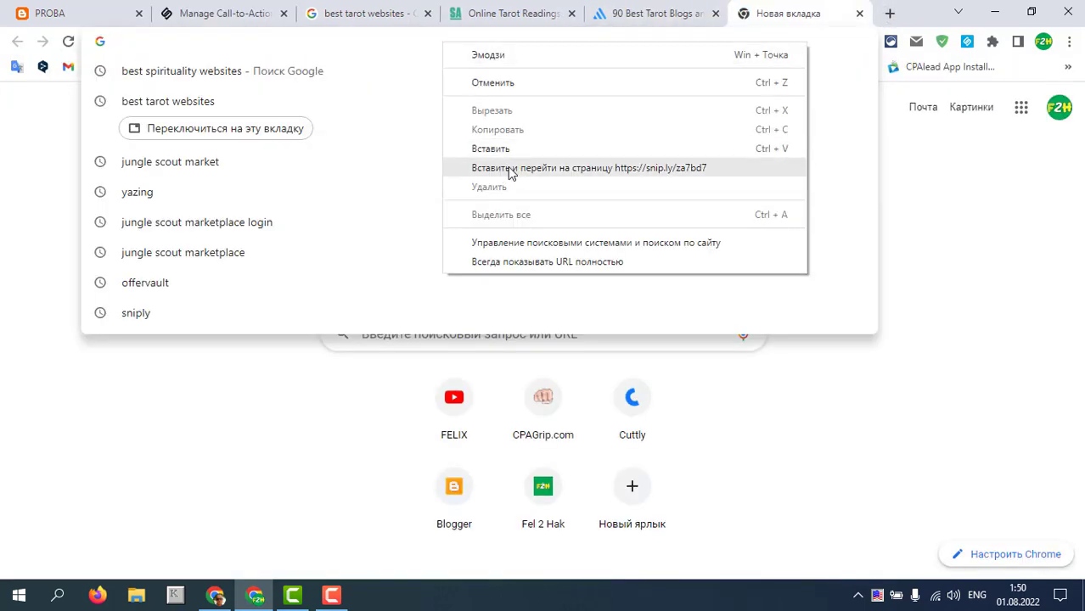
left_click(508, 168)
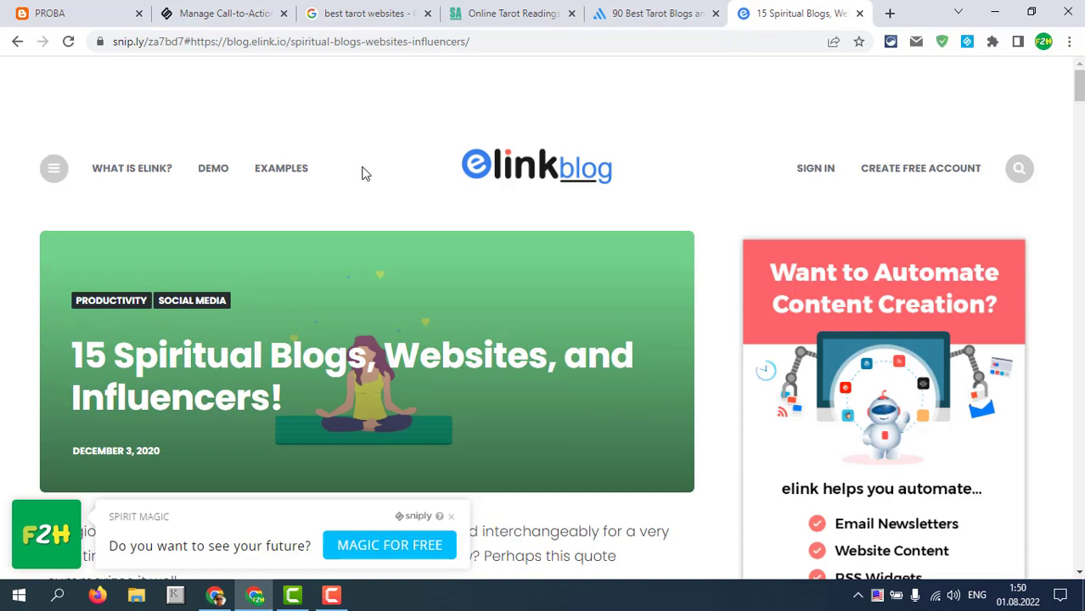
Step: Examine how the Spirit Magic call-to-action overlays the 15 Spiritual Blogs article, then return to the article's beginning
scroll(360, 170, "down", 1)
scroll(363, 170, "down", 2)
scroll(361, 168, "down", 4)
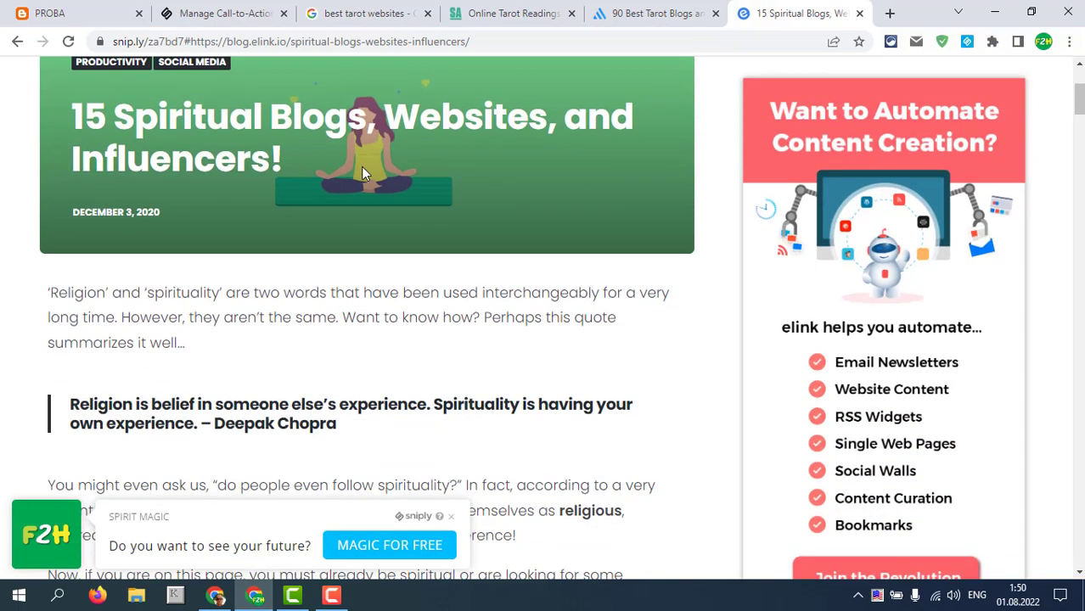
scroll(360, 174, "down", 2)
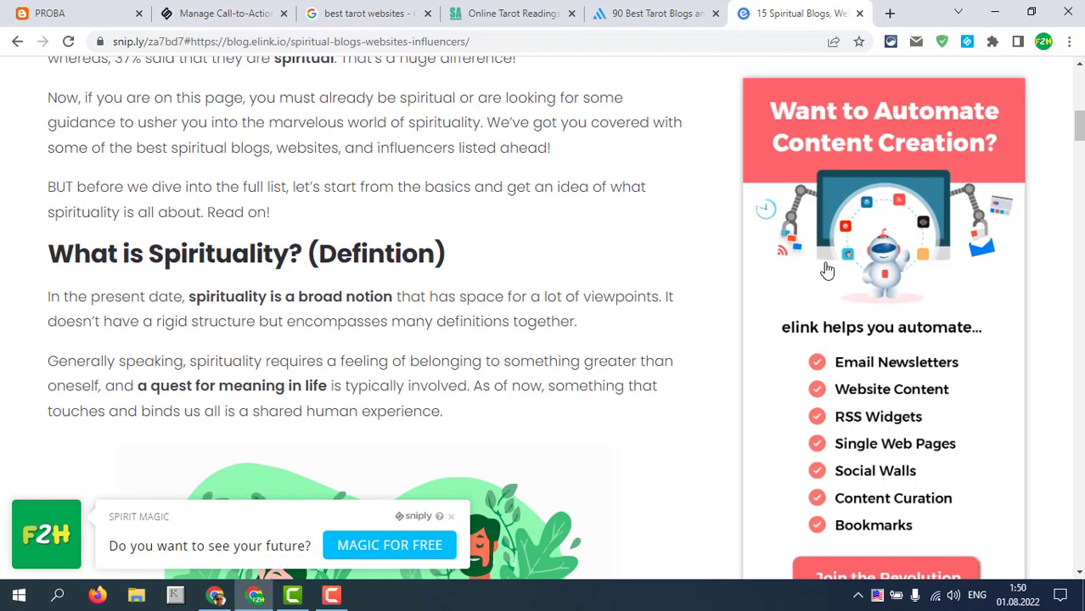
left_click_drag(1079, 129, 1077, 78)
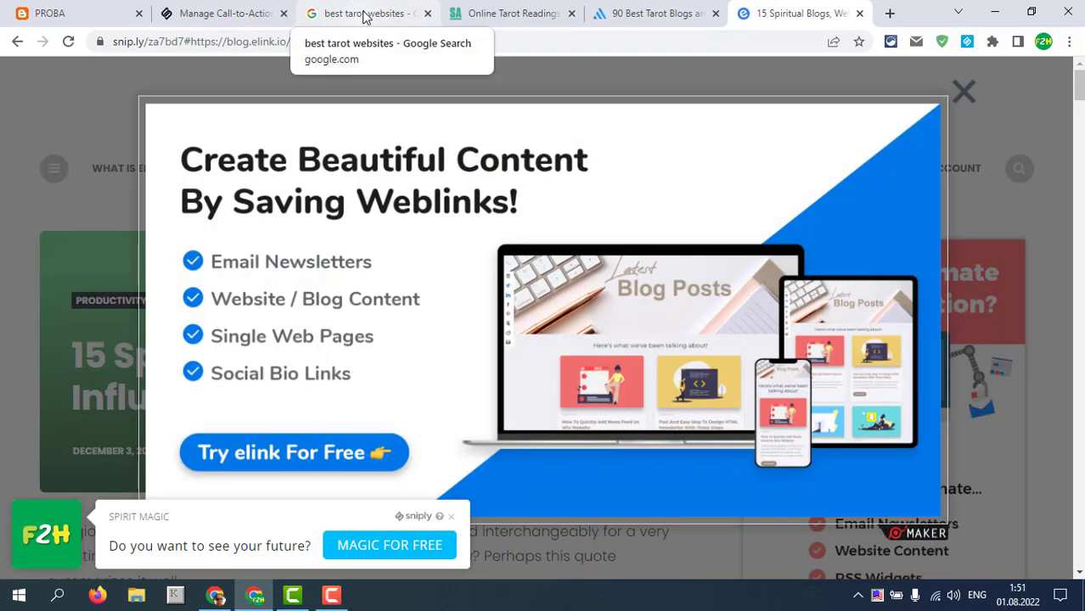
Step: Switch to the "best tarot websites" Google search and highlight the niche keyword "tarot" in the query
left_click(365, 15)
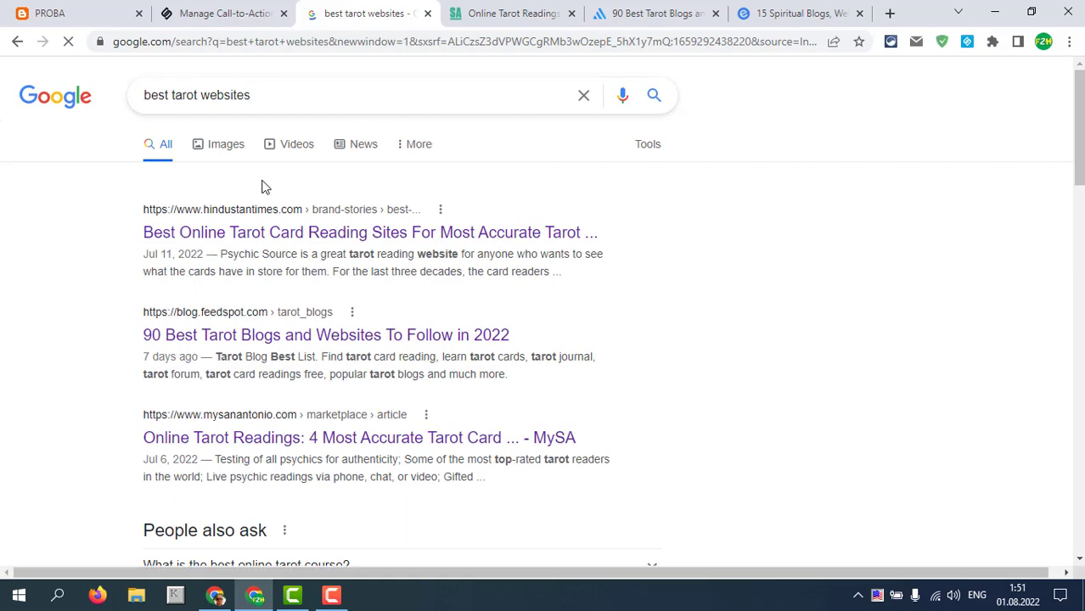
left_click(198, 97)
left_click_drag(198, 96, 172, 97)
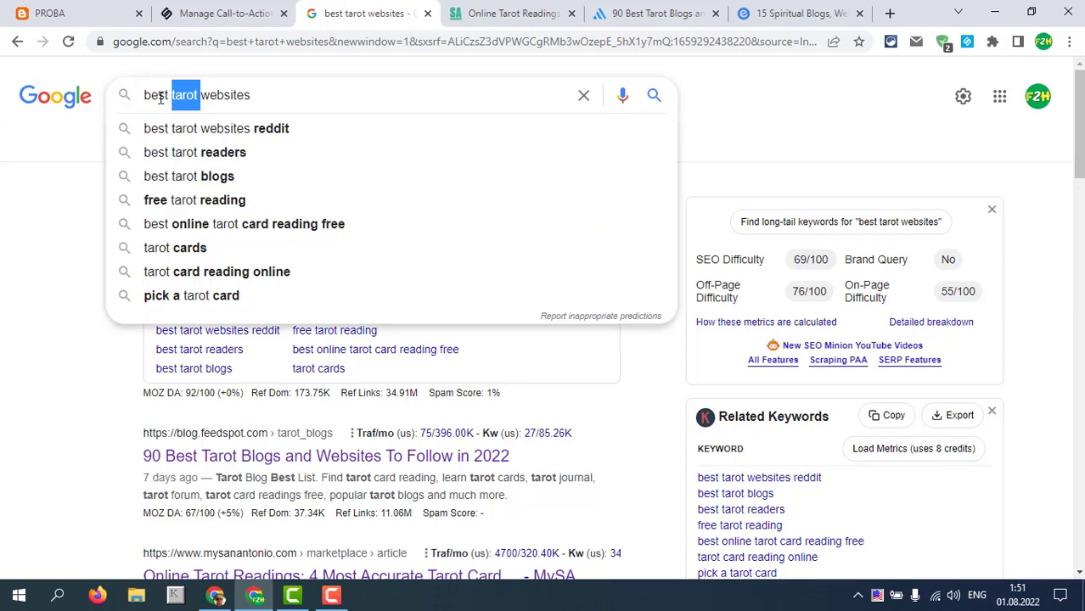
left_click(260, 95)
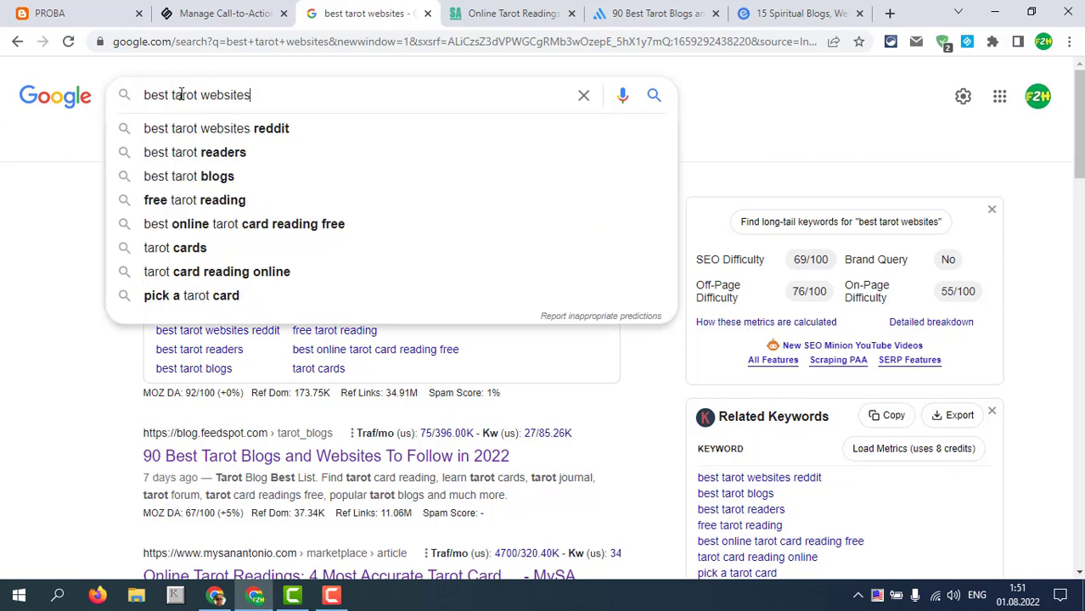
left_click_drag(202, 95, 174, 95)
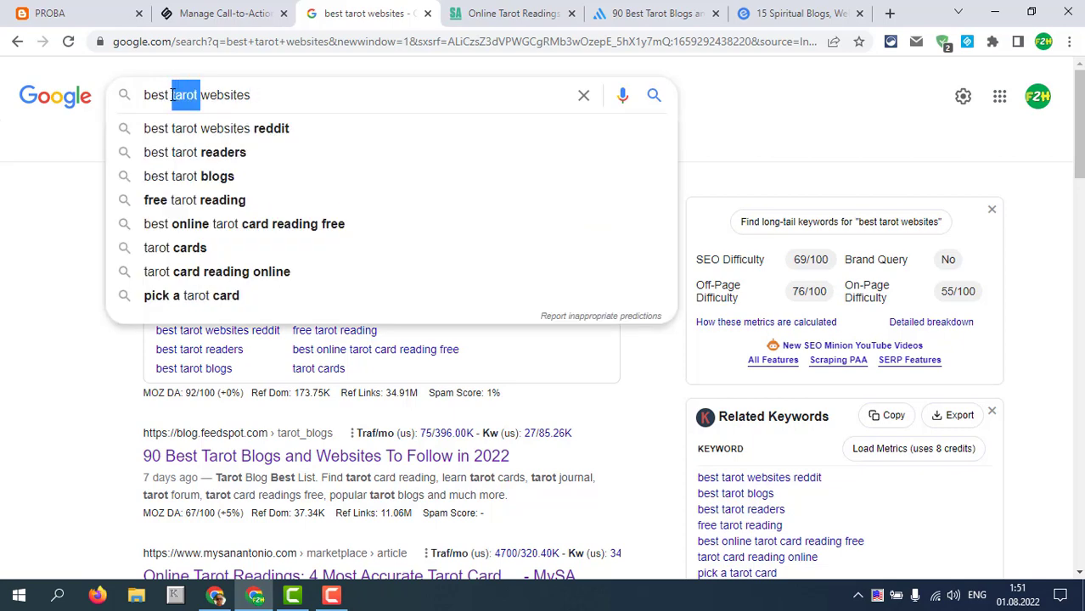
left_click(275, 100)
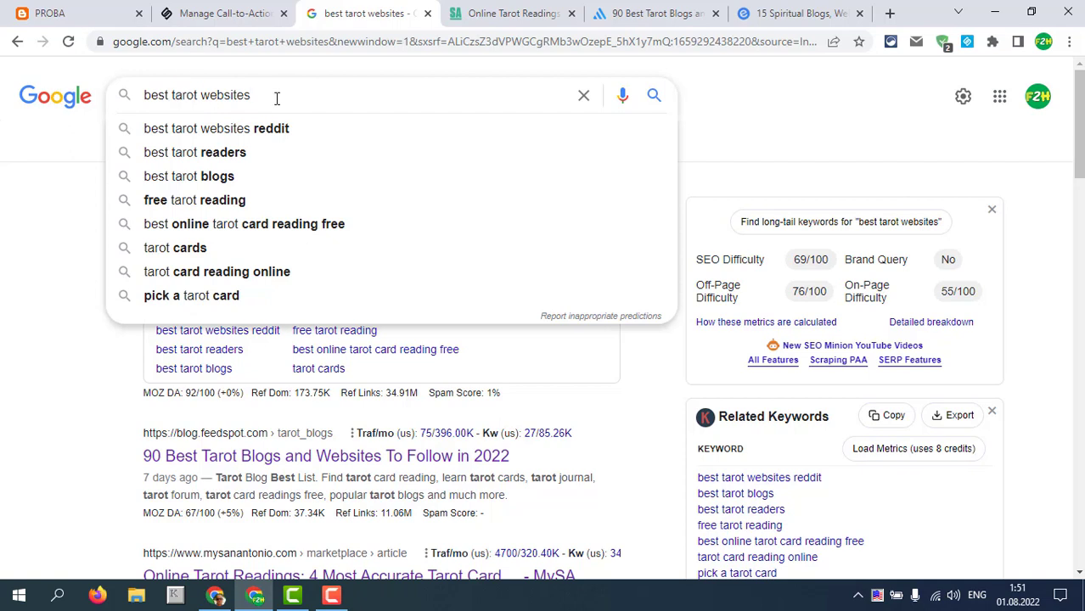
left_click(49, 252)
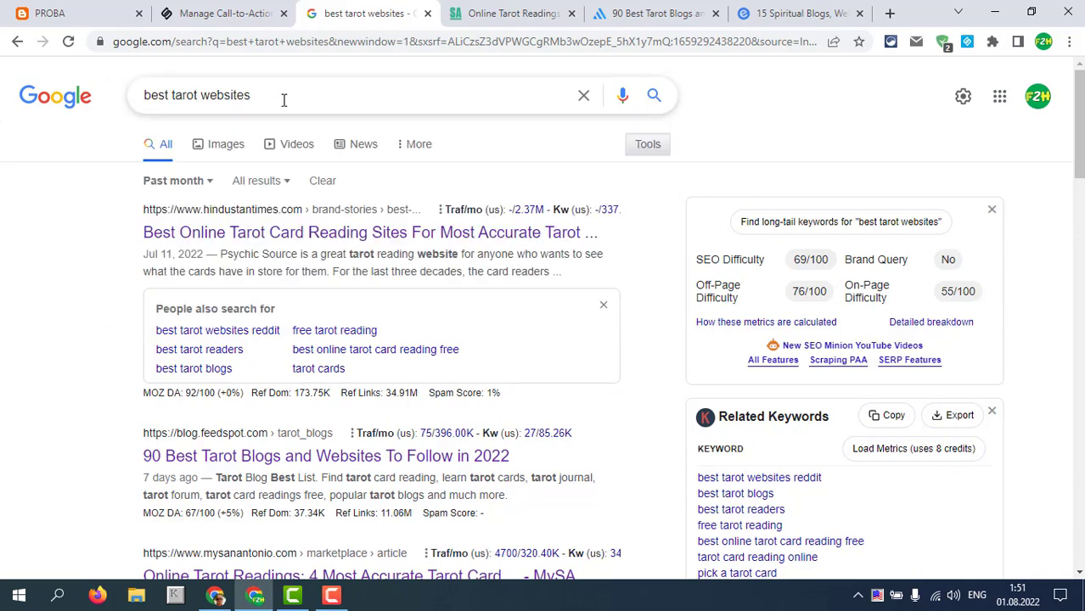
Step: Look through the past-month Google results for tarot websites and blogs suitable for sharing through Sniply
scroll(307, 162, "down", 1)
scroll(309, 166, "down", 2)
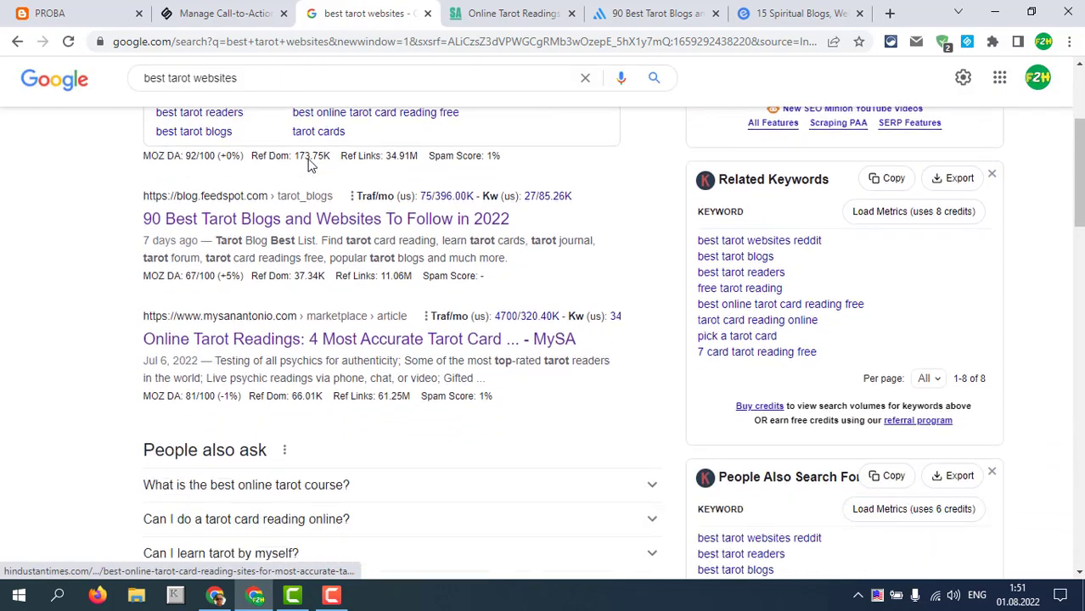
scroll(305, 161, "down", 2)
scroll(179, 196, "down", 3)
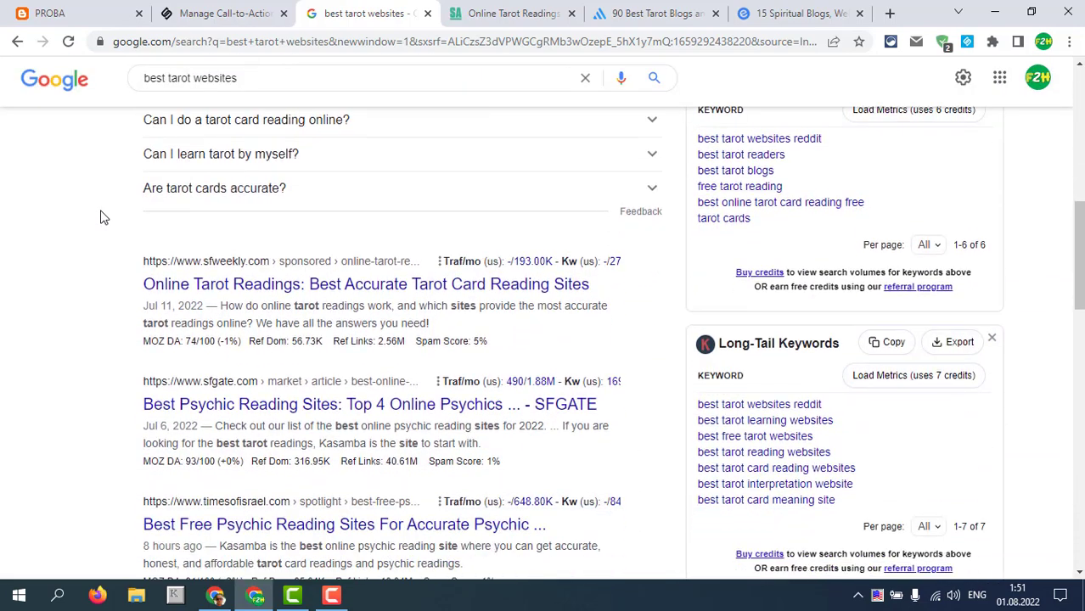
scroll(100, 219, "down", 1)
scroll(106, 243, "up", 5)
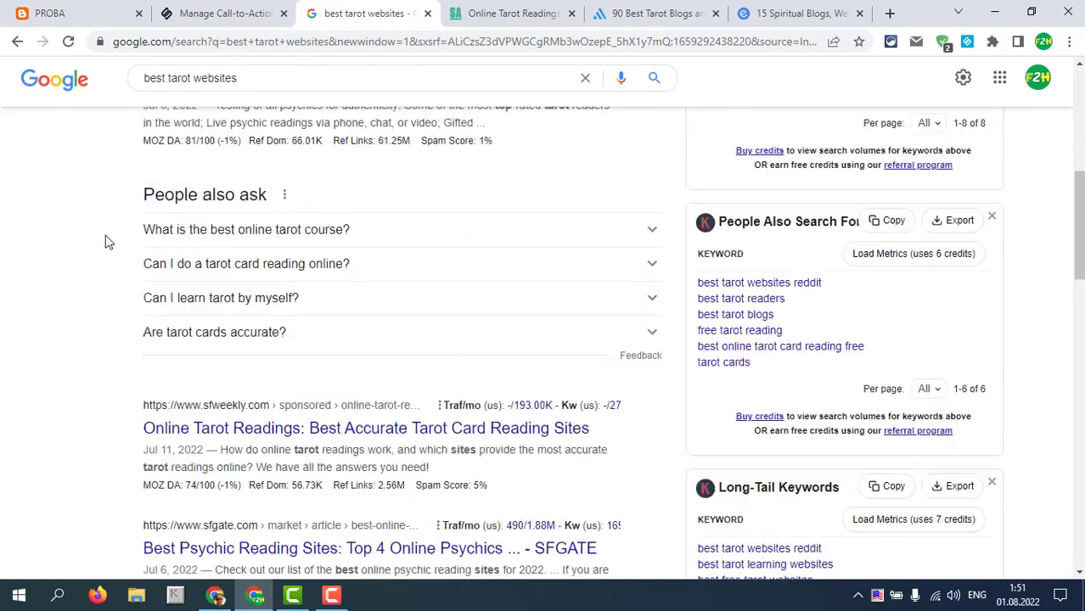
scroll(105, 242, "up", 3)
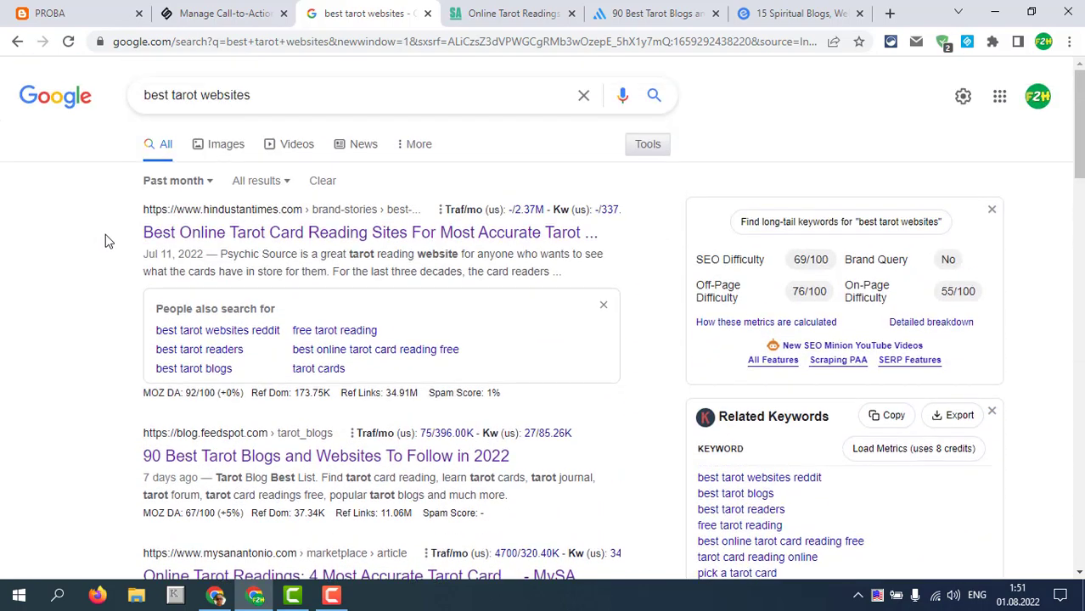
Step: Return to the snipped elink article, dismiss its promotional popup and read through the spirituality content with the call-to-action overlay
left_click(797, 19)
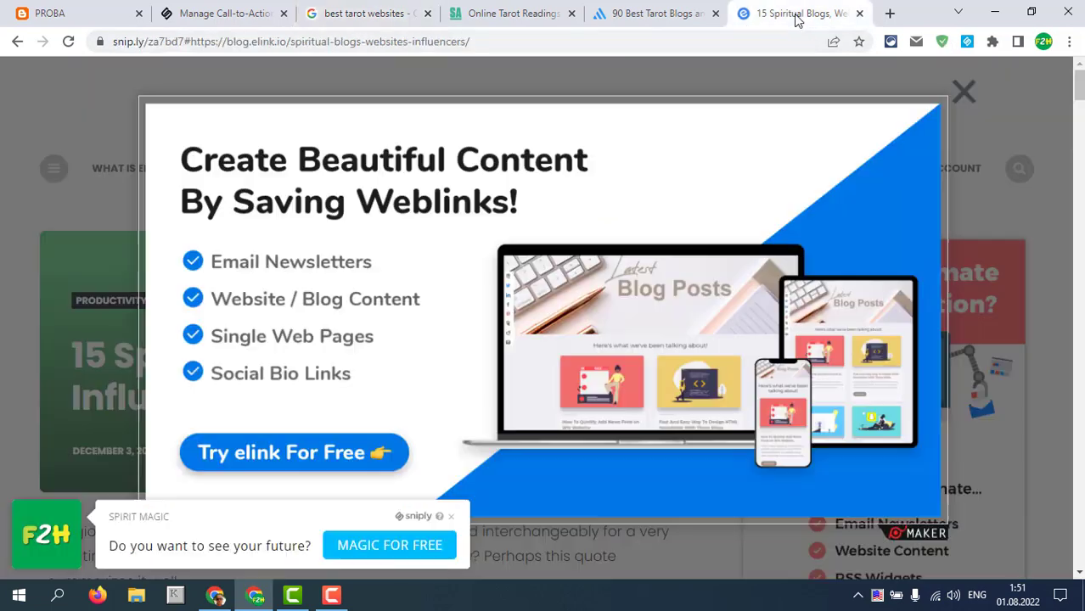
left_click(966, 91)
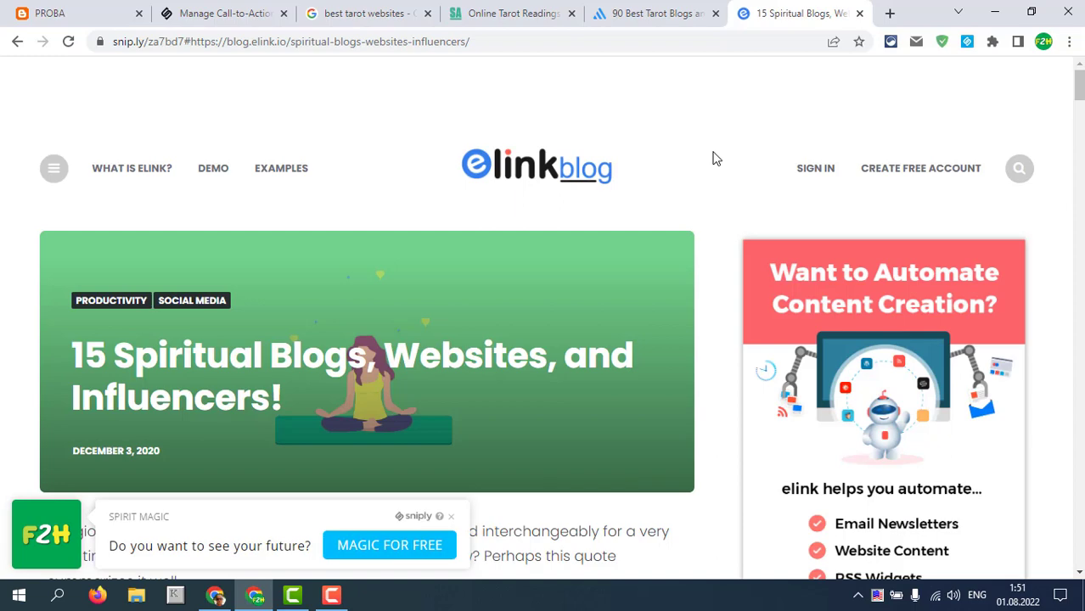
scroll(715, 159, "down", 2)
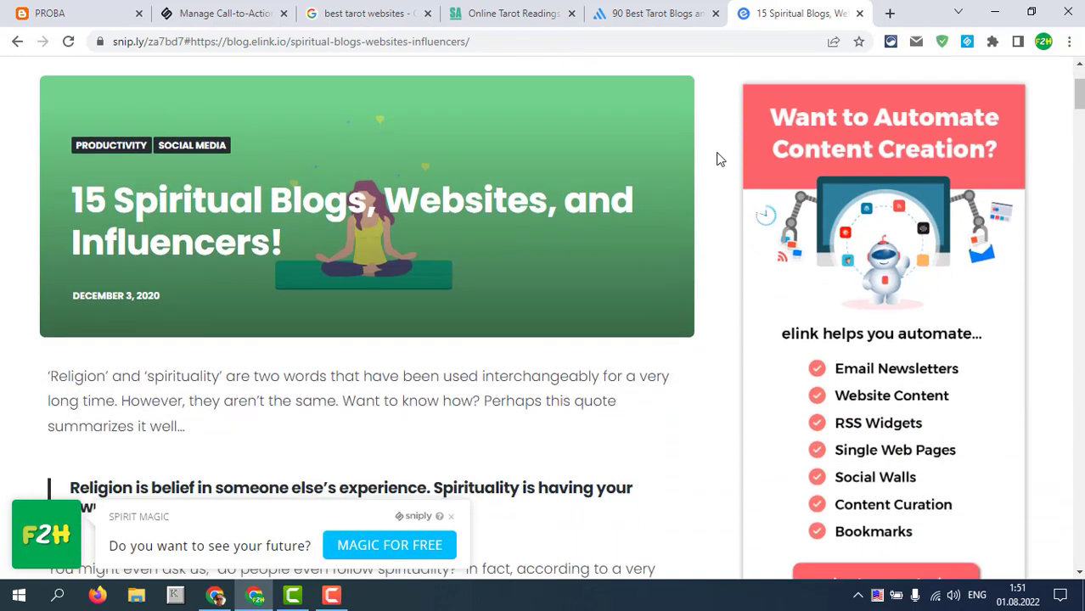
scroll(718, 158, "down", 5)
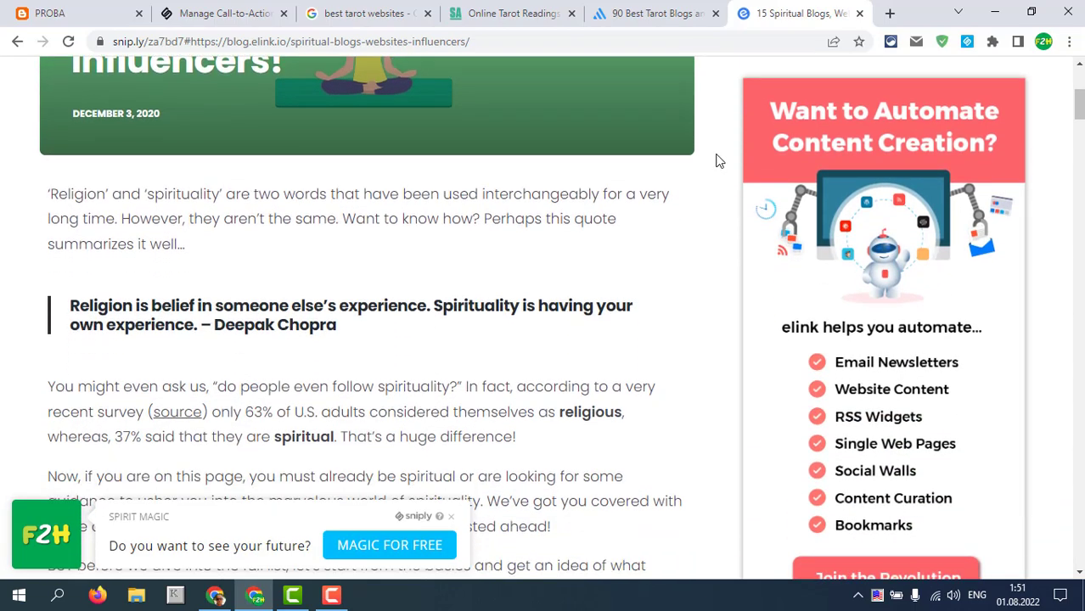
scroll(717, 161, "down", 4)
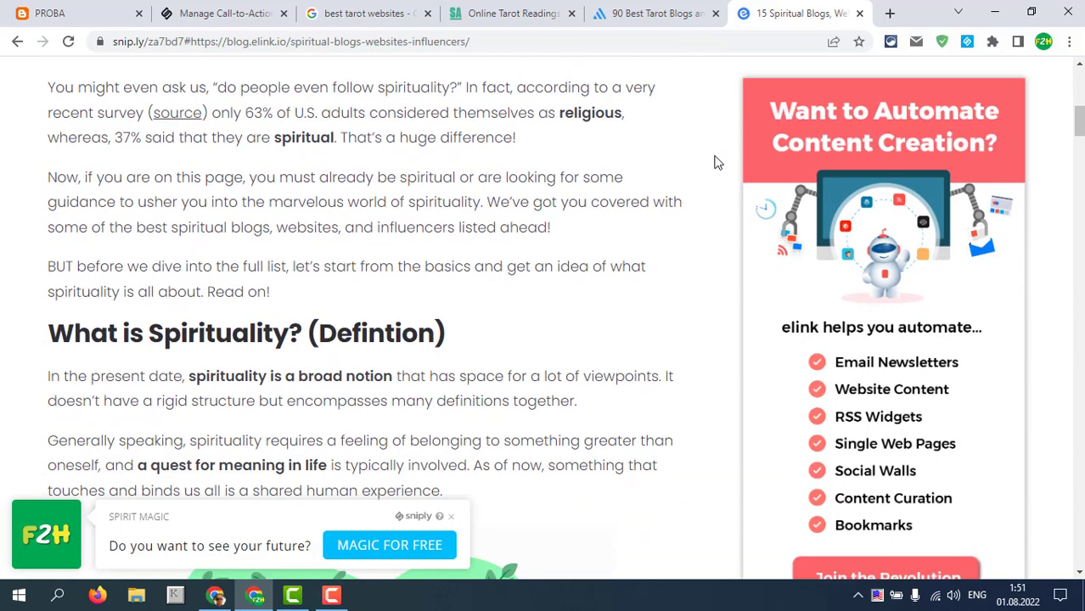
scroll(714, 161, "down", 5)
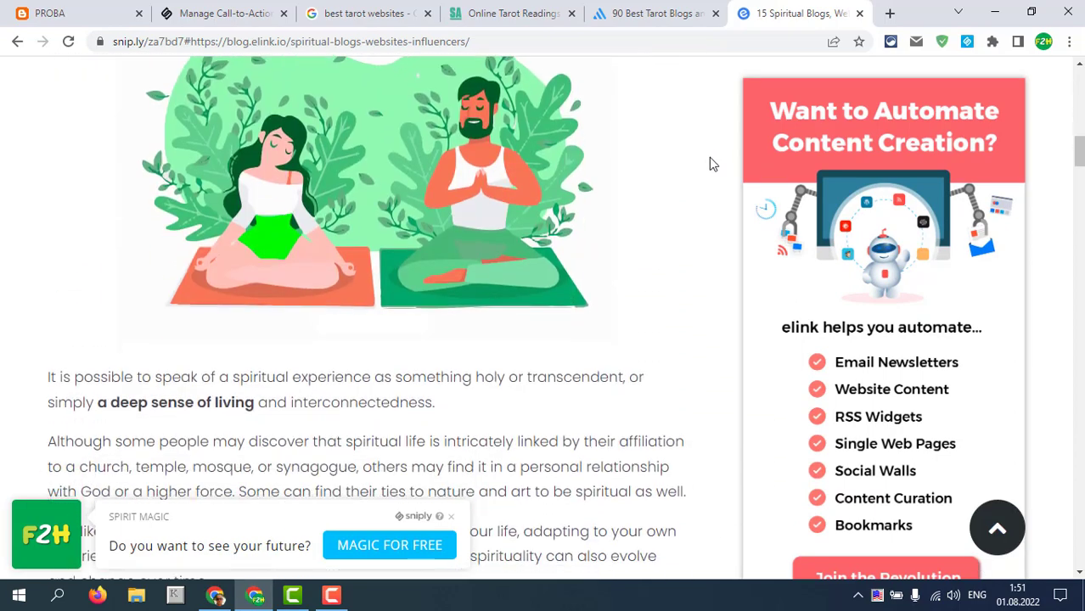
Step: Look through the snipped elink article, including its list of best spiritual blogs and its spirituality introduction, with the call-to-action overlay showing
scroll(710, 164, "down", 4)
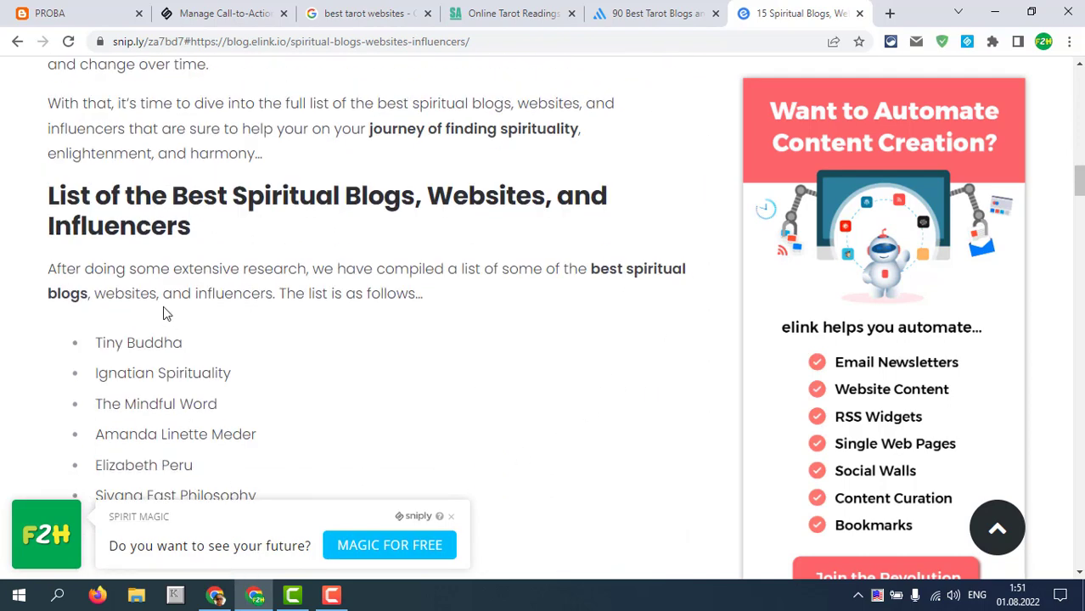
scroll(340, 312, "down", 2)
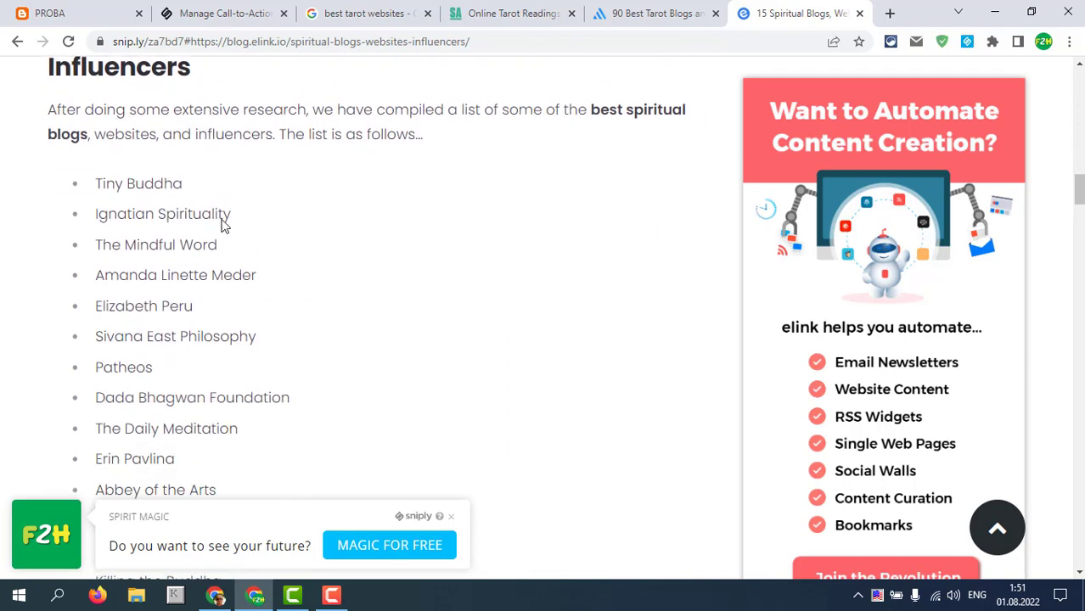
scroll(319, 340, "down", 2)
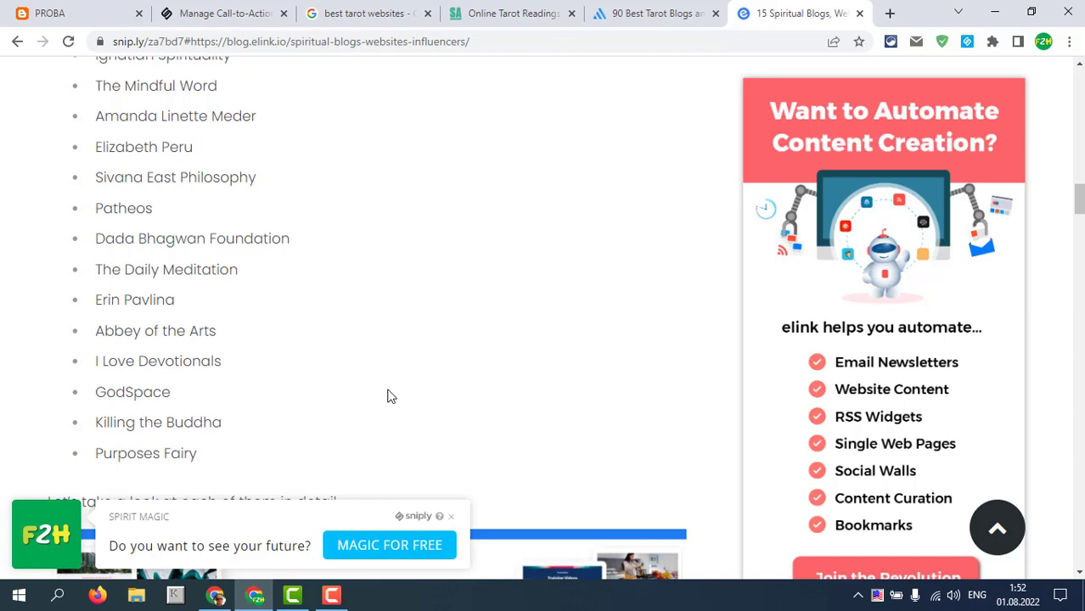
scroll(387, 394, "up", 6)
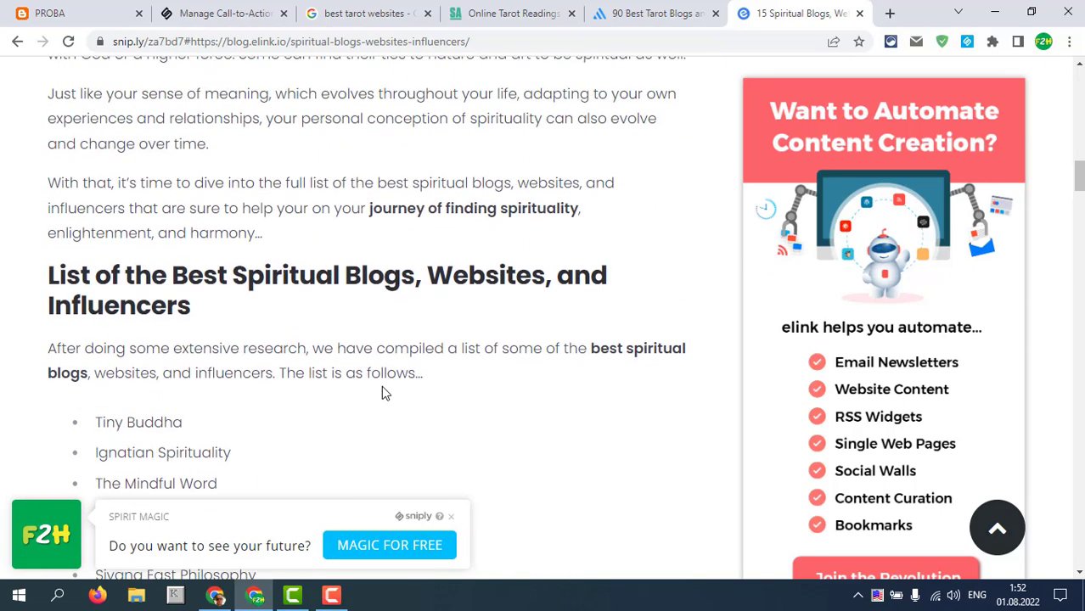
scroll(365, 388, "up", 8)
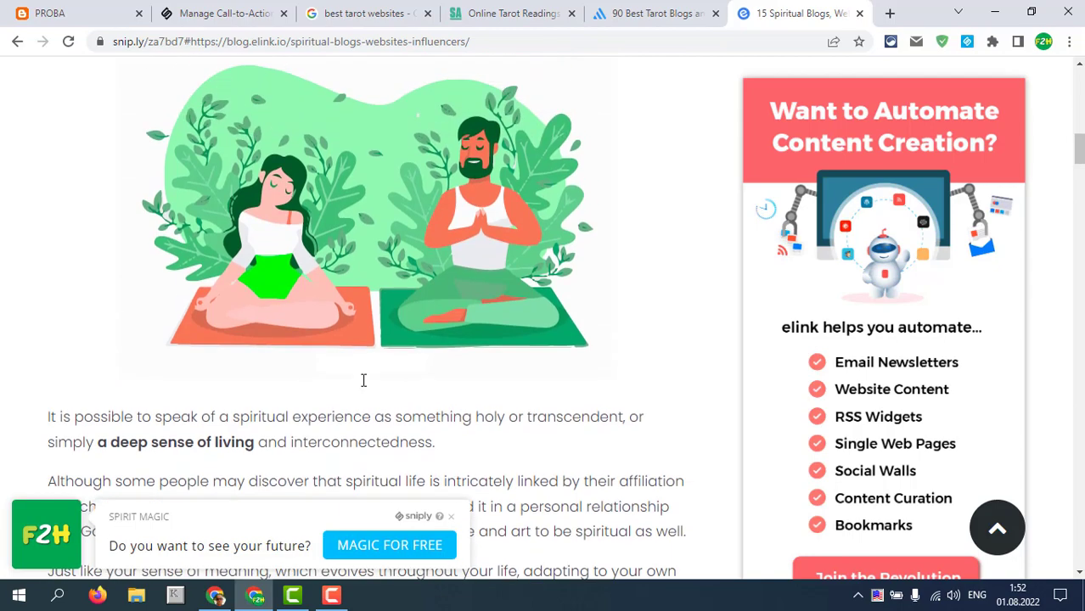
scroll(361, 388, "up", 5)
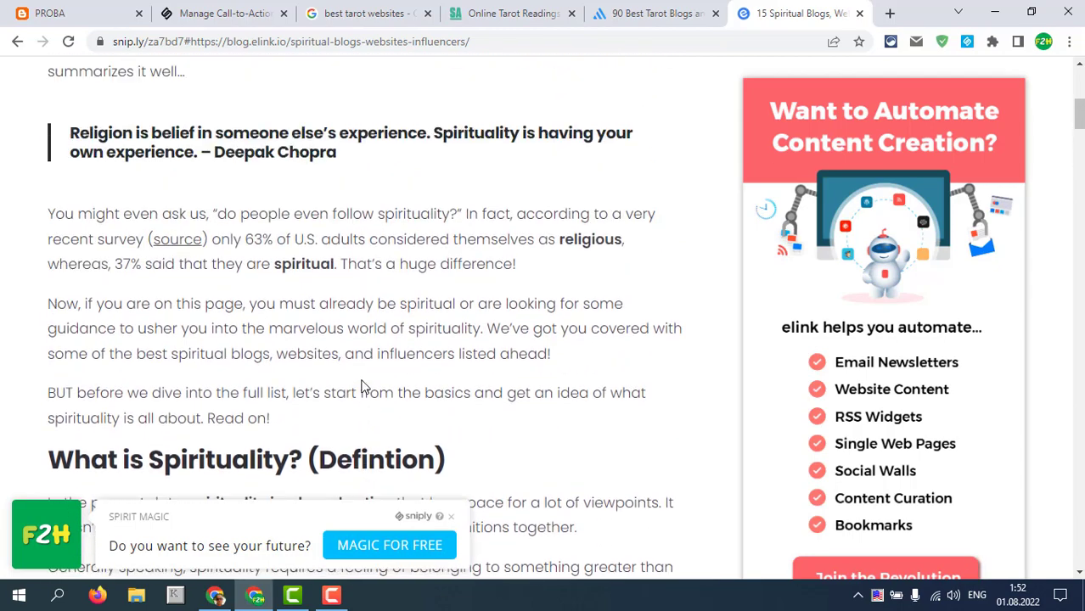
scroll(360, 382, "up", 4)
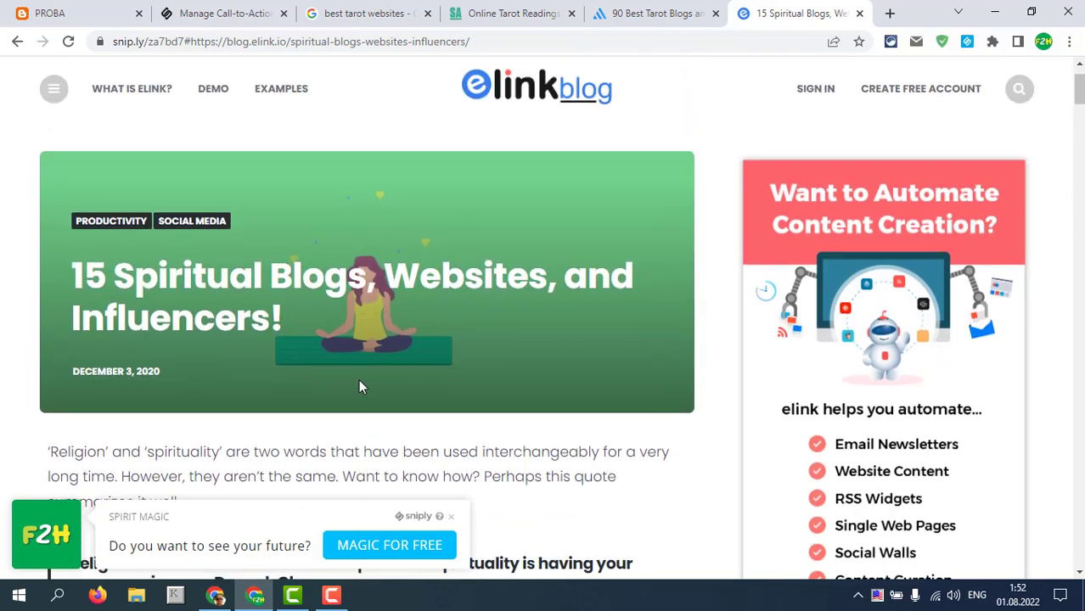
scroll(424, 385, "down", 1)
scroll(447, 387, "down", 5)
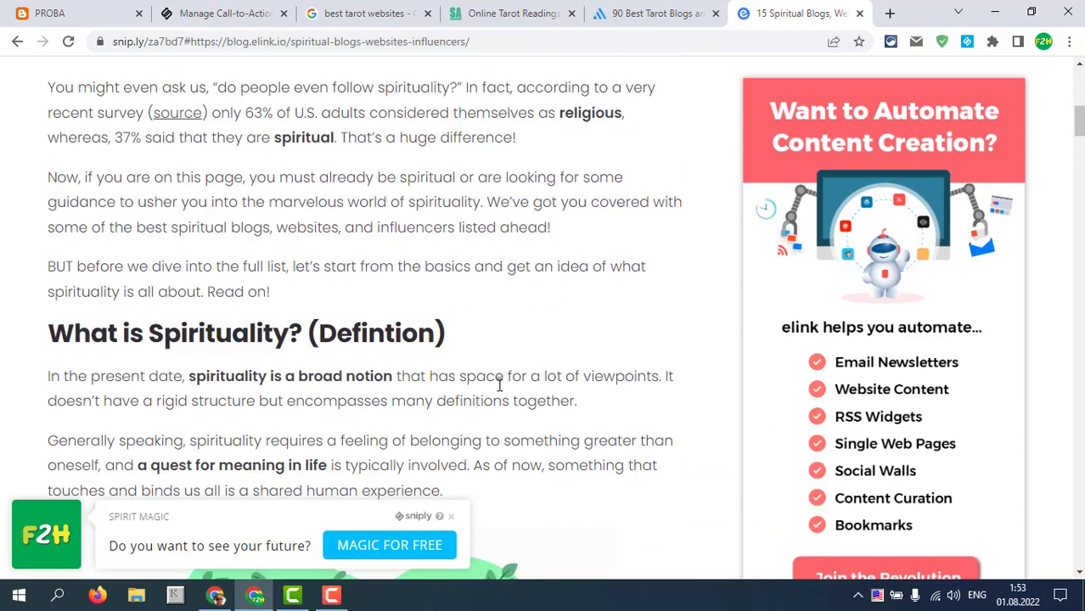
scroll(510, 385, "down", 5)
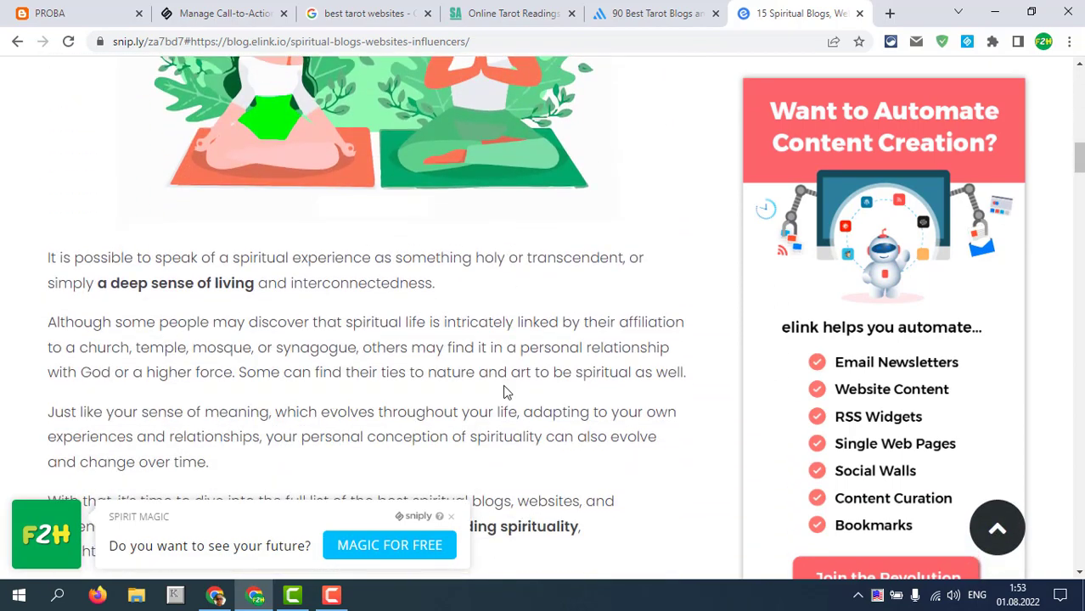
scroll(504, 391, "down", 1)
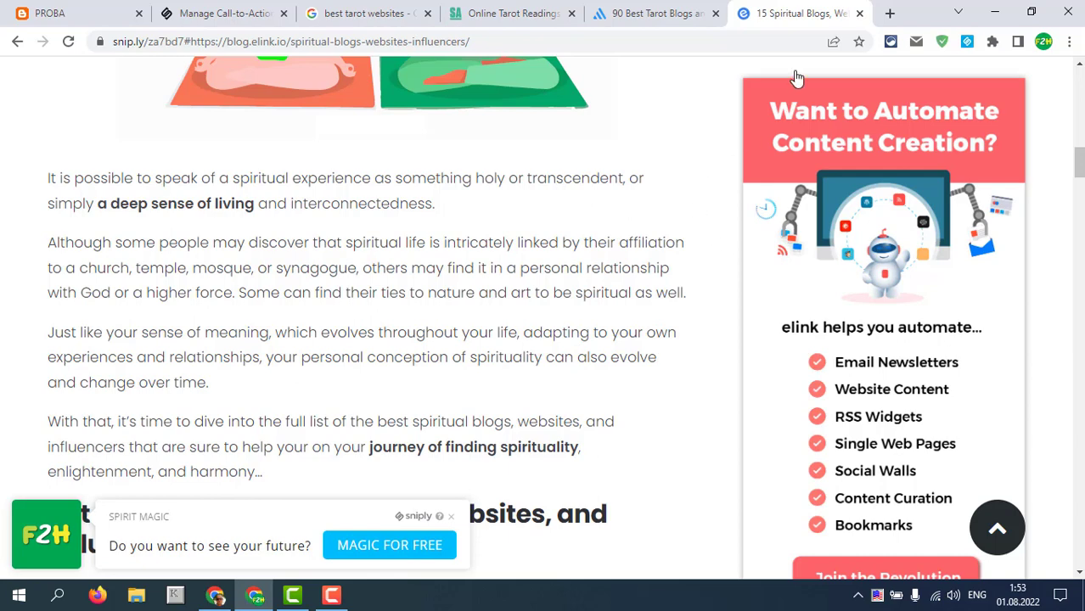
Step: Compare the snipped article's address with the snip listed on Sniply's Spirit Magic call-to-action page, then return to the article
left_click(270, 42)
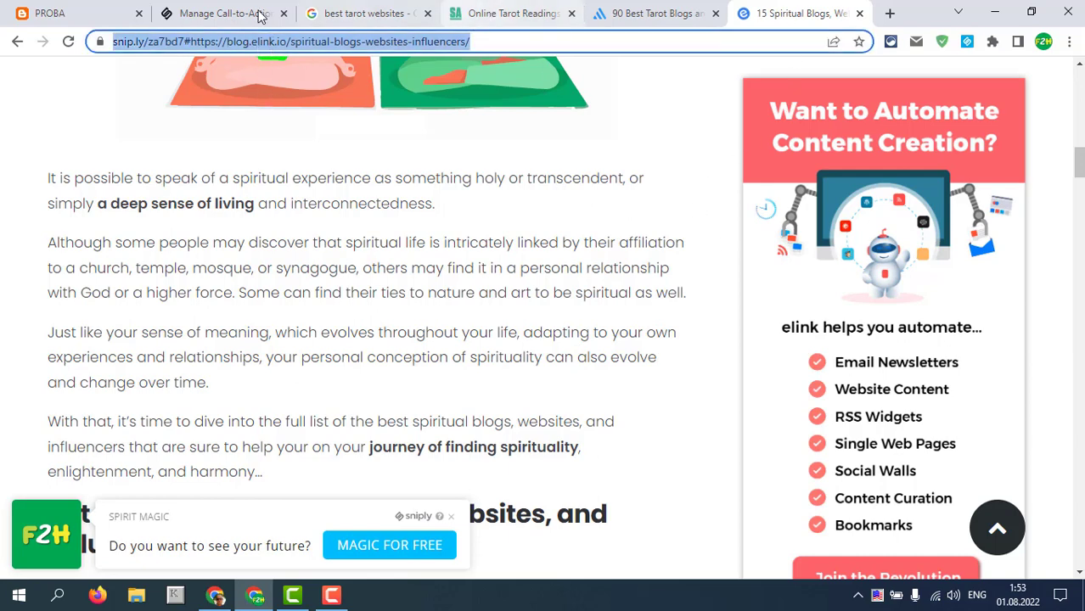
left_click(223, 14)
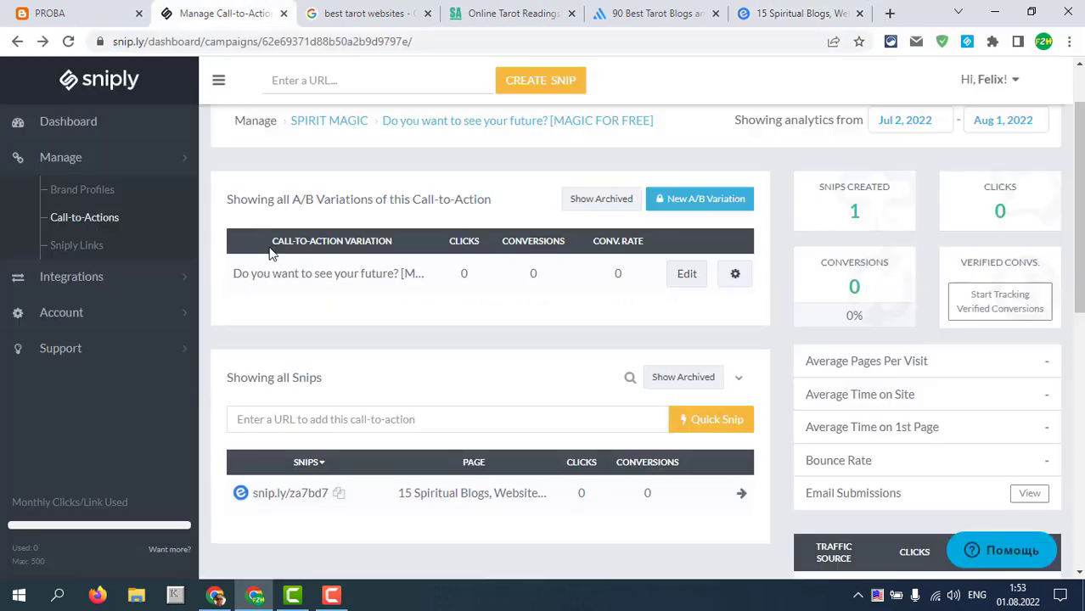
scroll(275, 429, "down", 1)
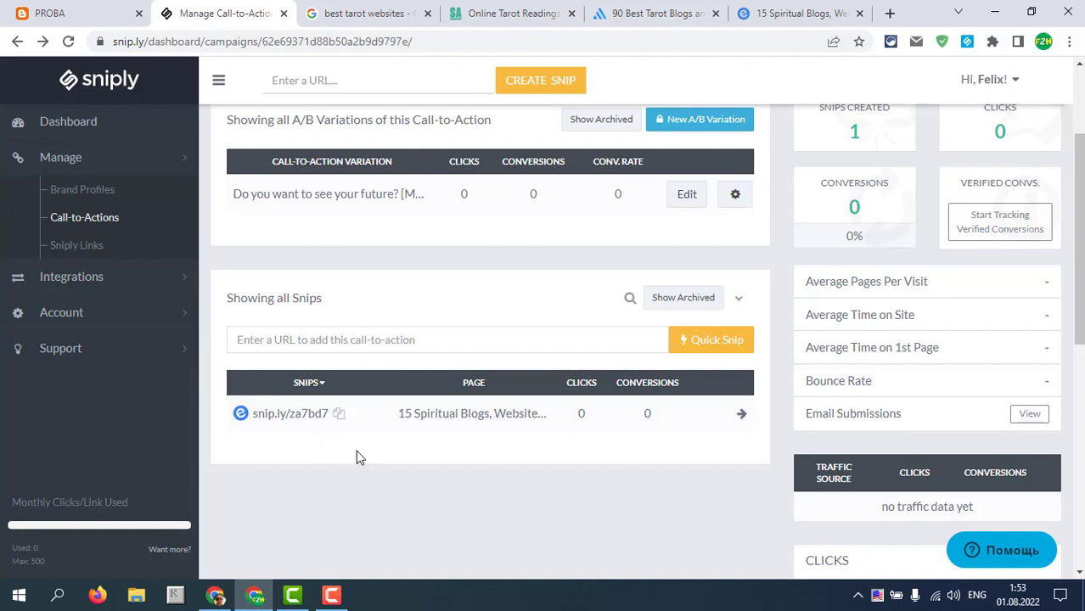
left_click(764, 23)
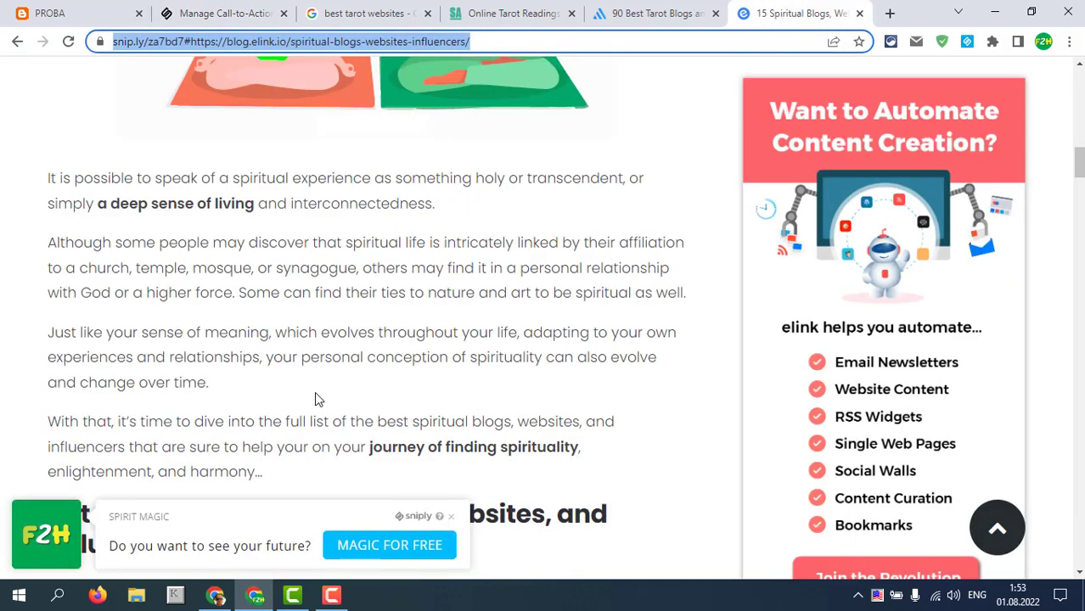
scroll(314, 395, "down", 2)
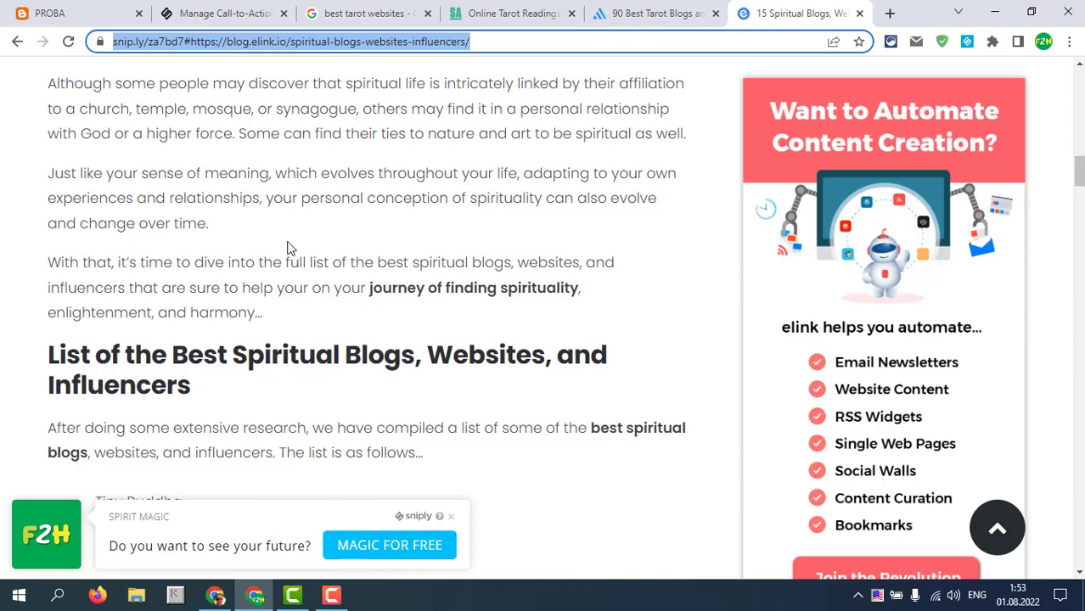
left_click(314, 318)
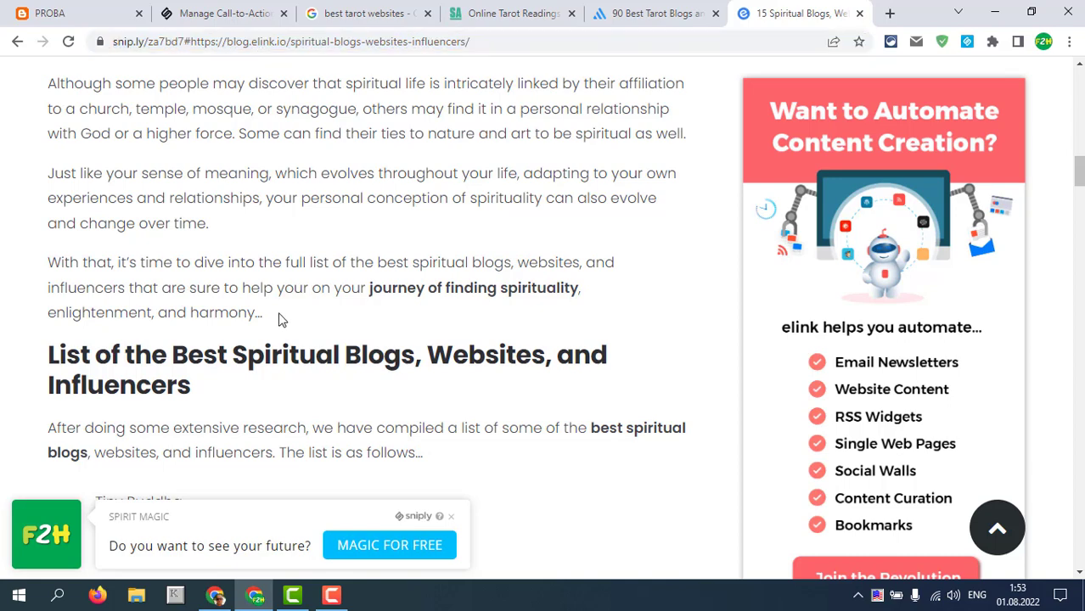
Step: Test the brand logo link in the call-to-action overlay, look over the Spirit Magic blog and return to the snipped article
left_click(49, 536)
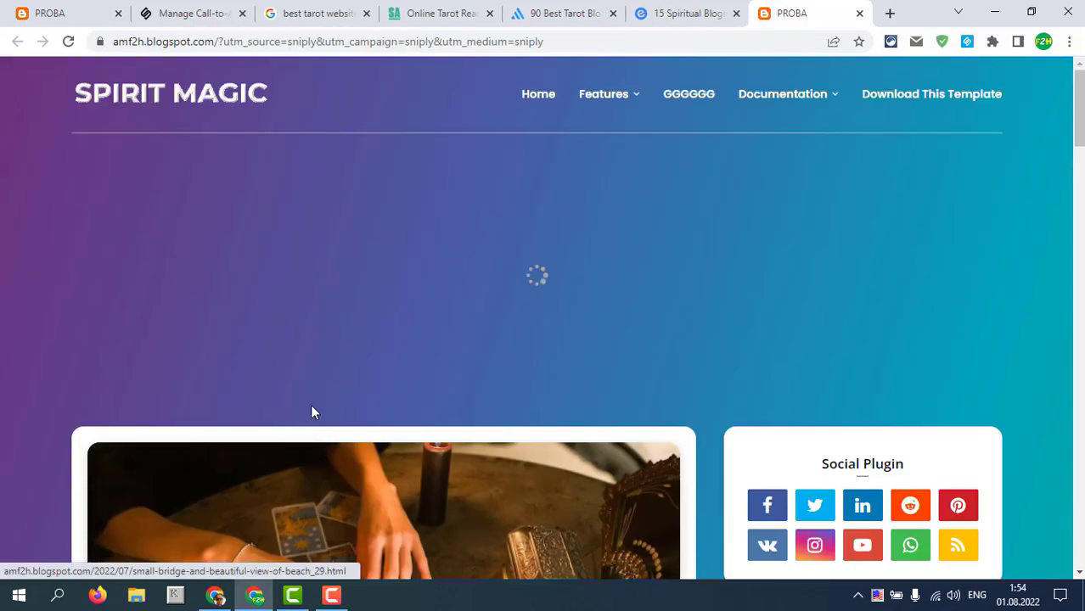
scroll(363, 379, "down", 2)
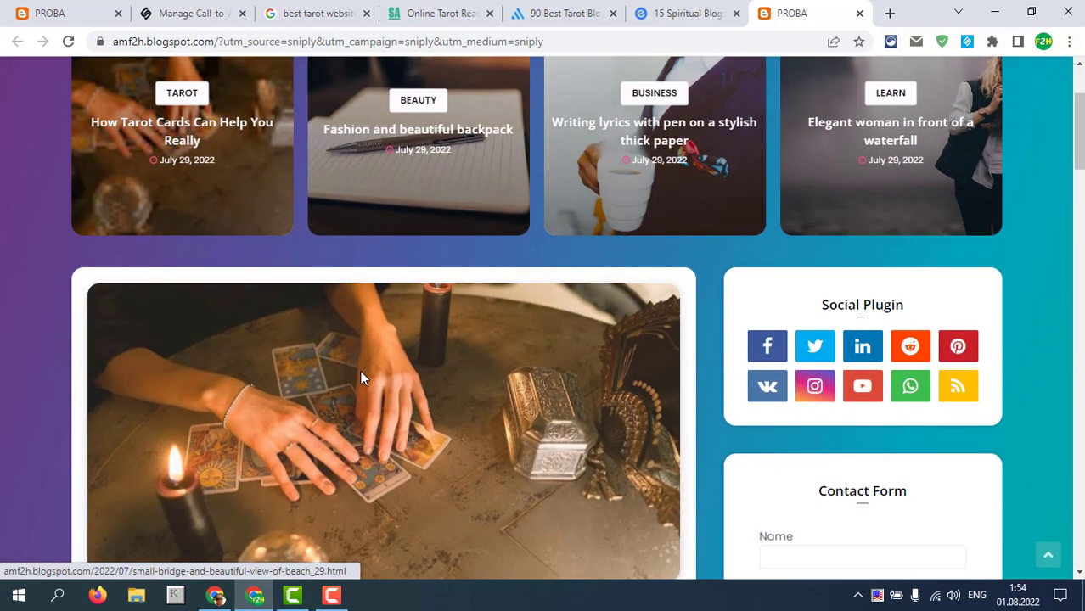
scroll(361, 377, "down", 1)
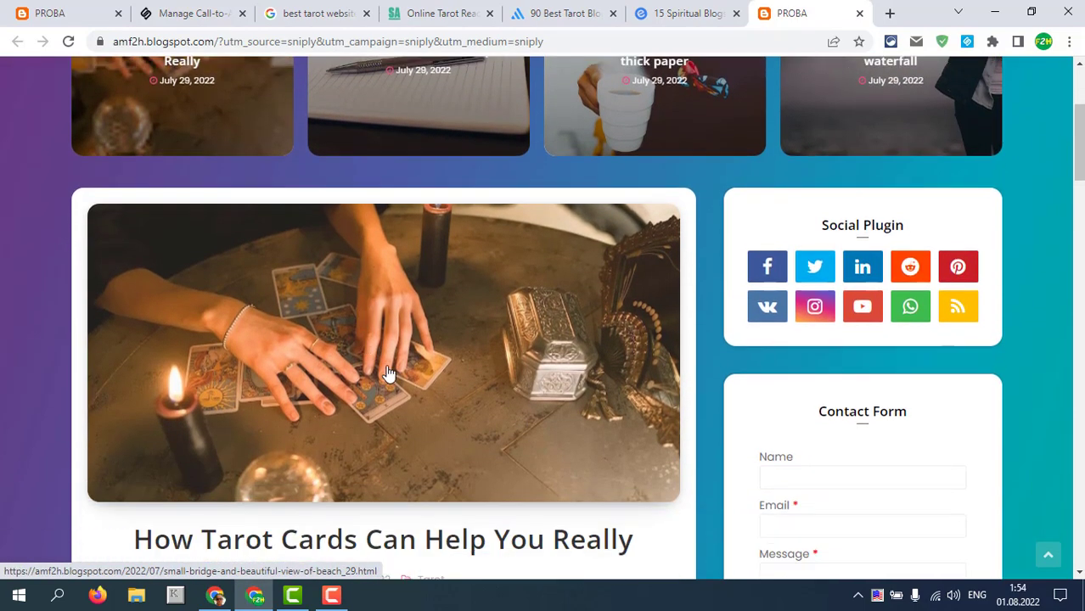
left_click(673, 16)
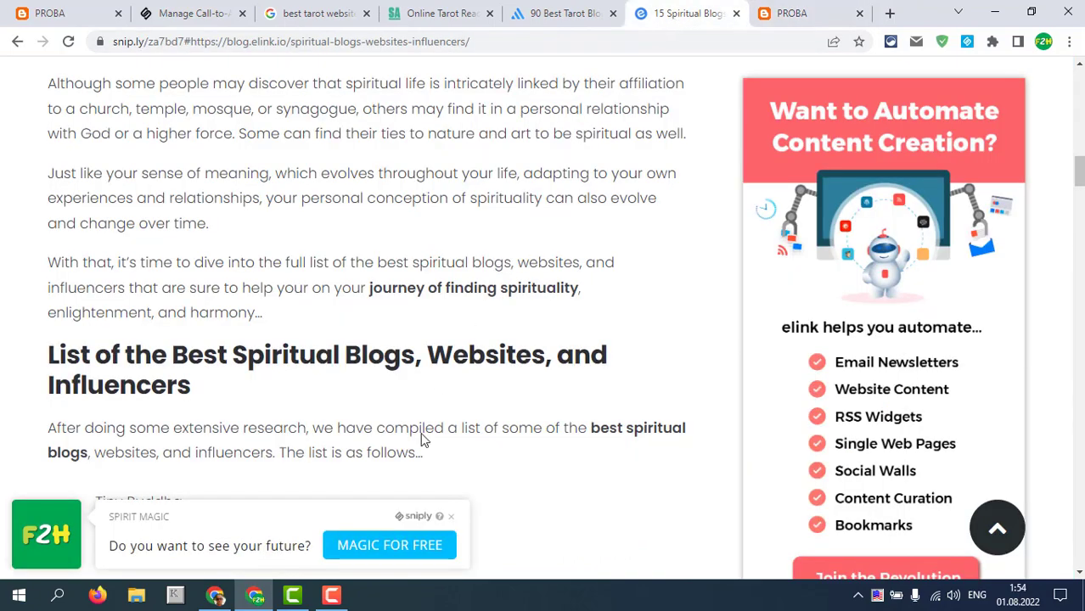
Step: Test the overlay's MAGIC FOR FREE link, look through the free love tarot reading offer and return to the snipped article
left_click(389, 546)
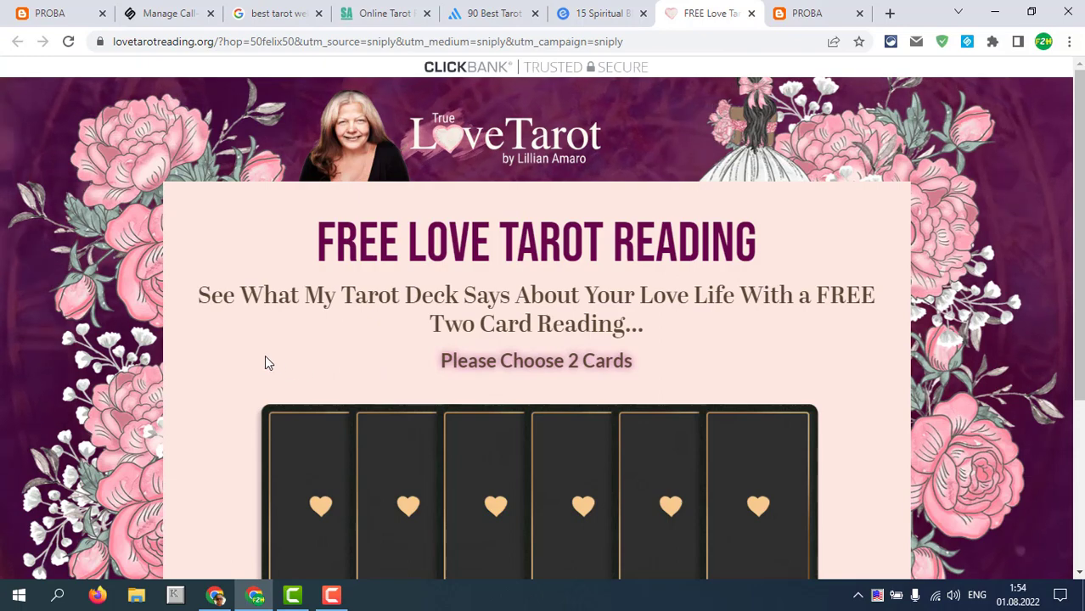
scroll(252, 374, "down", 3)
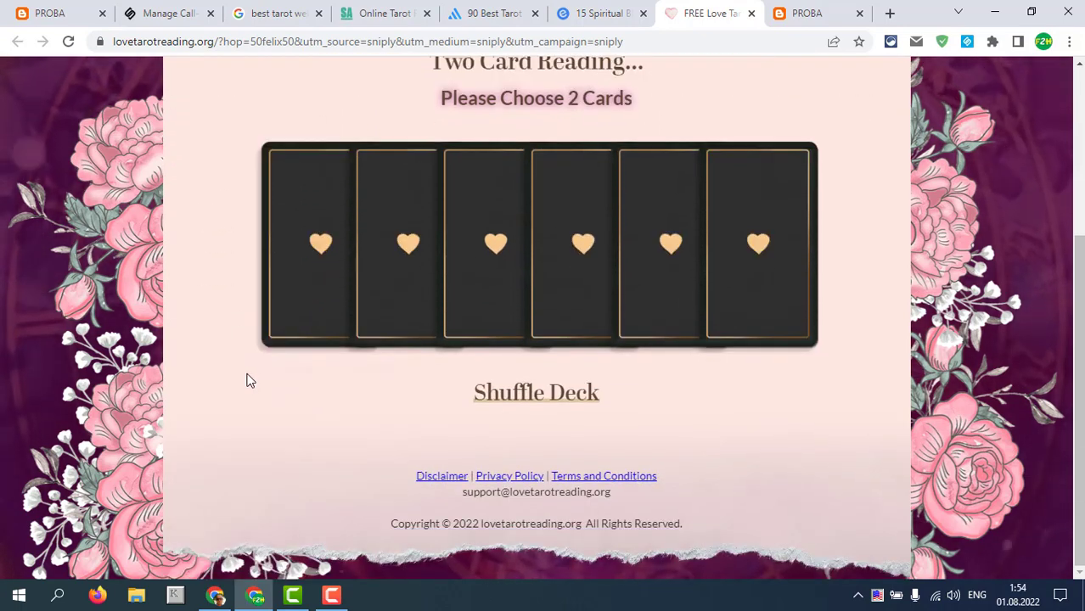
scroll(249, 380, "up", 3)
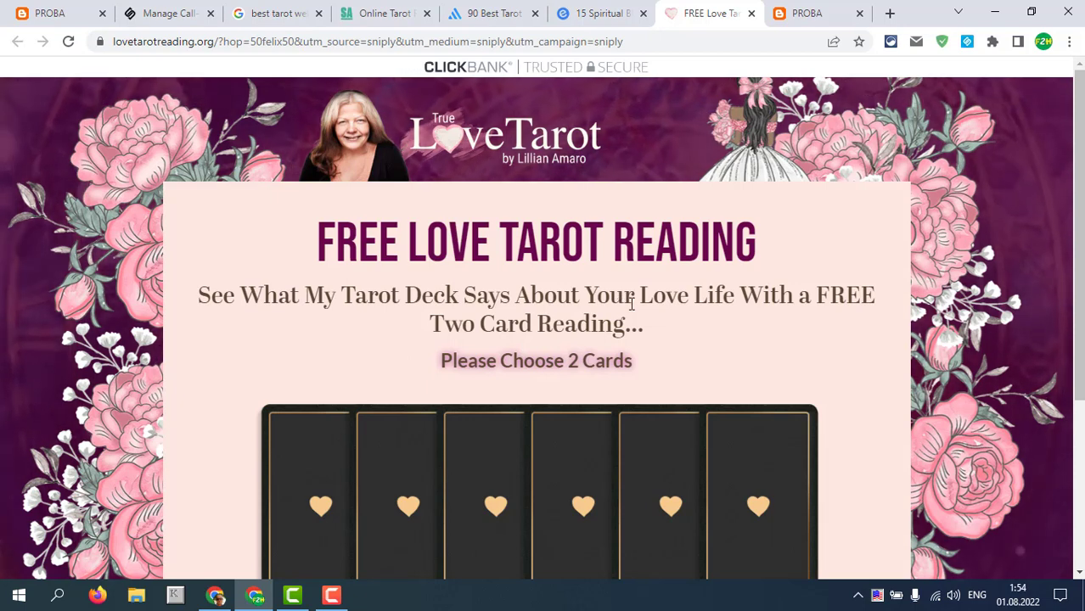
scroll(625, 296, "down", 2)
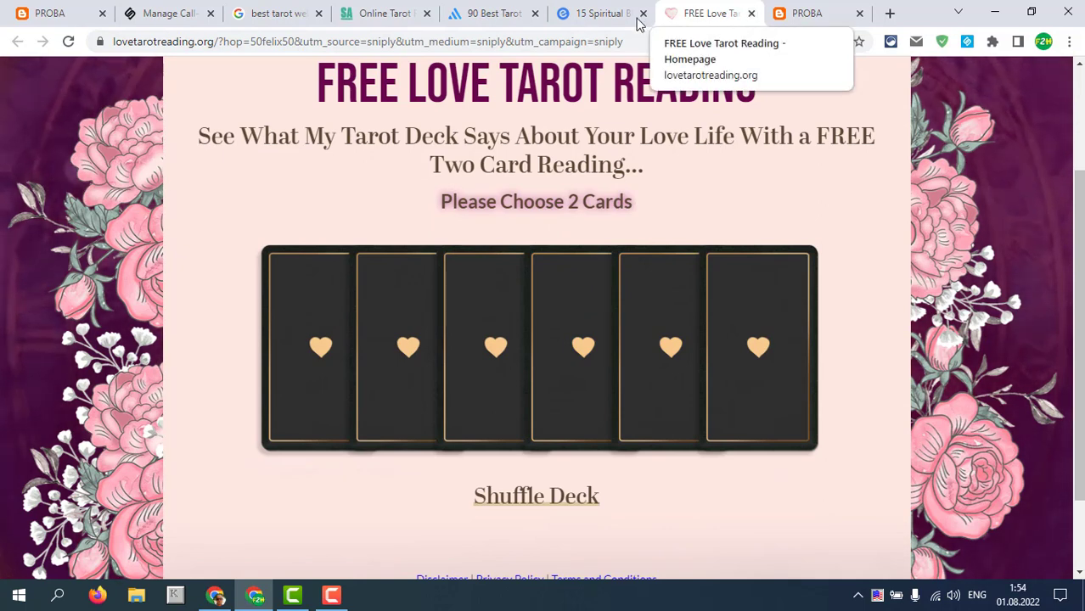
left_click(609, 14)
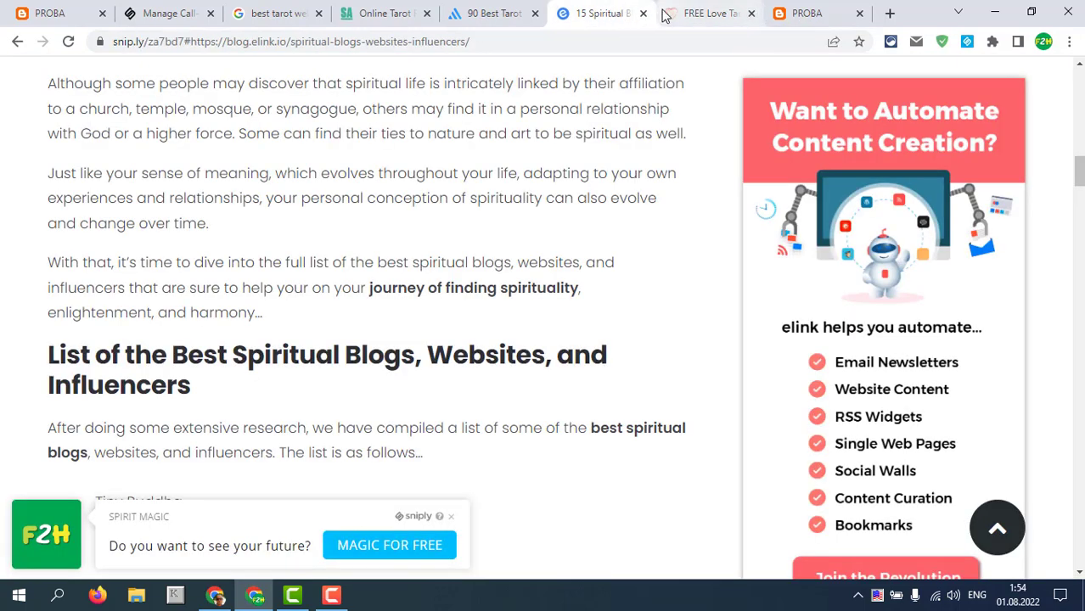
Step: Examine the monthly traffic and keyword metrics of the Hindustan Times, Feedspot and MySA results in the "best tarot websites" Google search
left_click(283, 16)
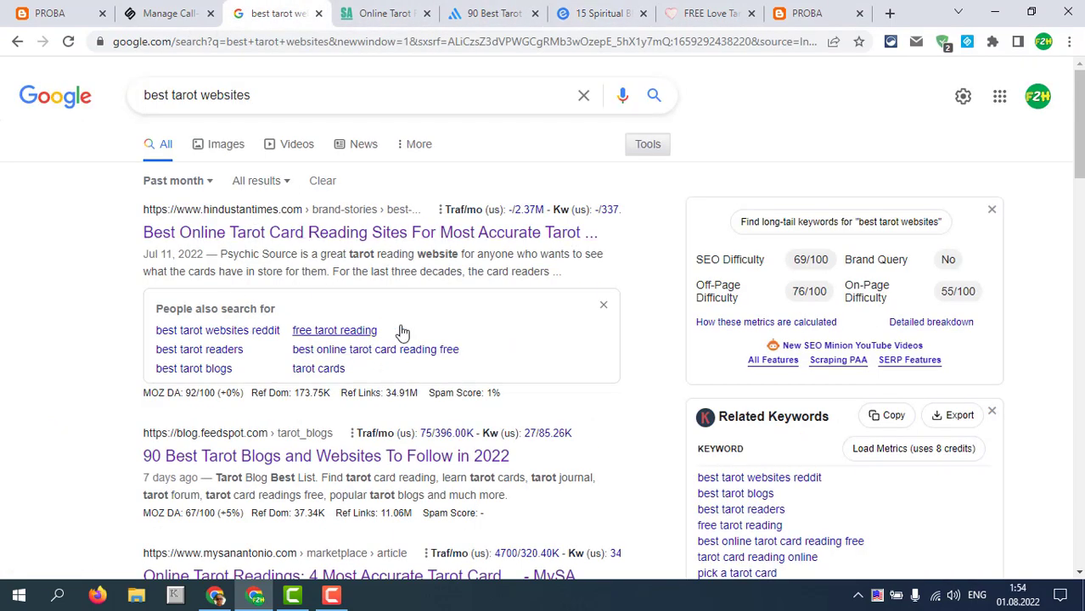
scroll(646, 358, "down", 1)
scroll(646, 358, "up", 1)
mouse_move(531, 211)
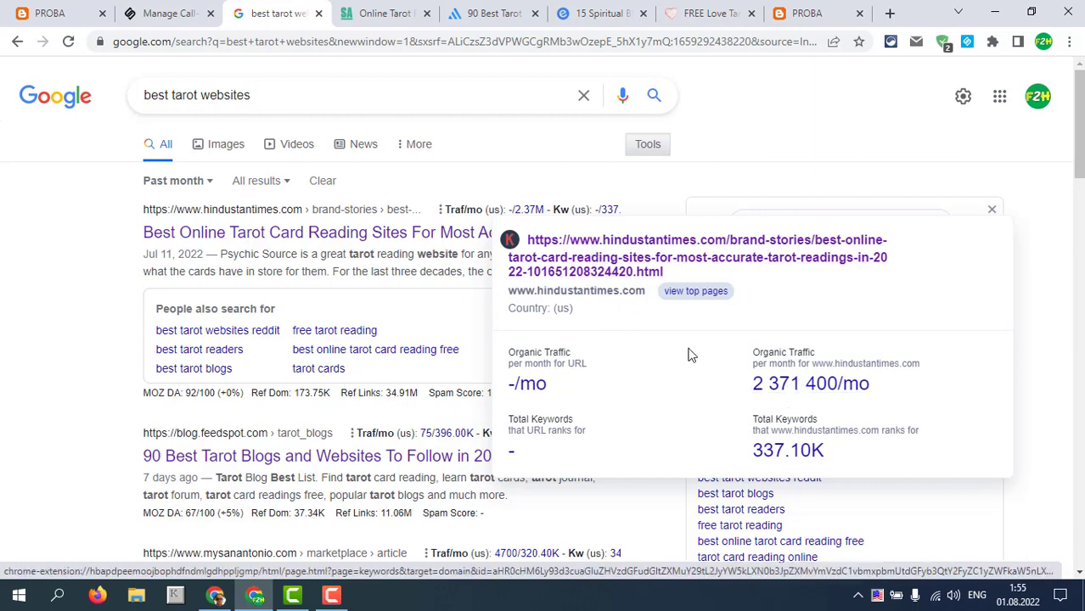
scroll(580, 322, "down", 2)
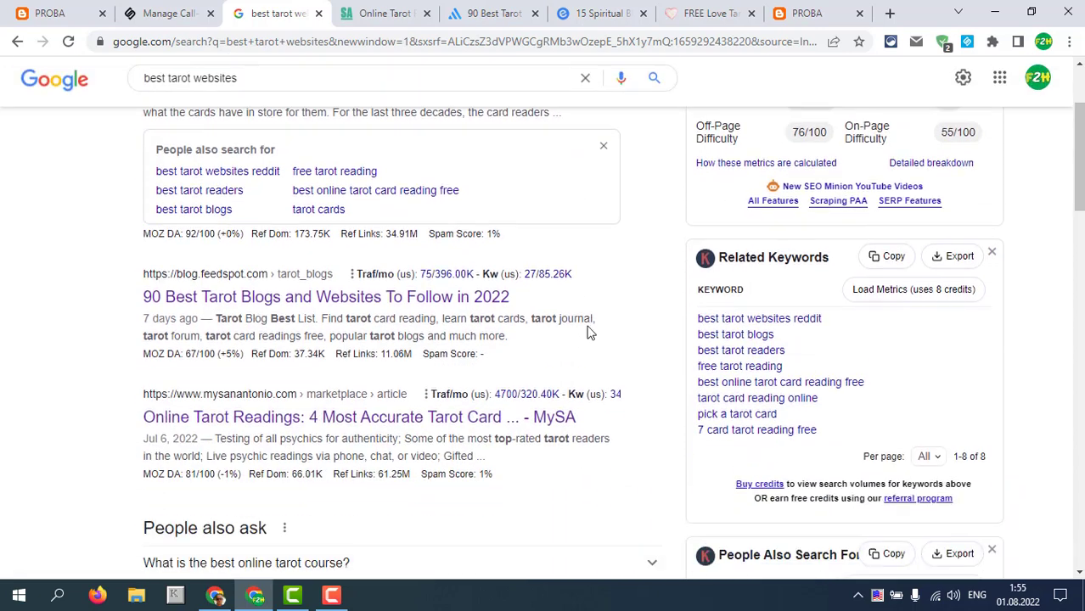
mouse_move(453, 280)
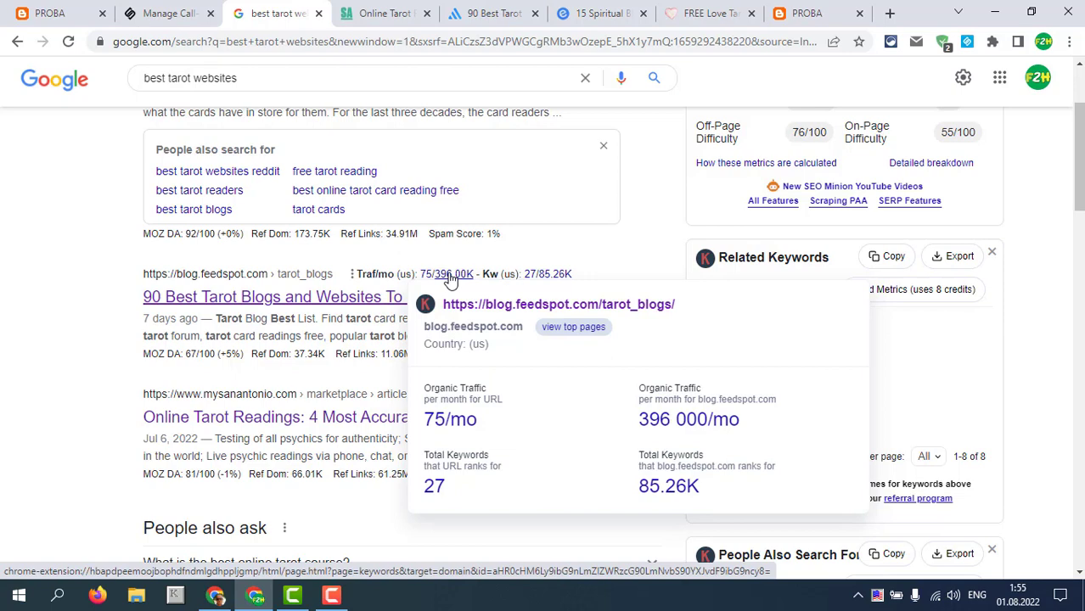
scroll(450, 281, "down", 2)
mouse_move(465, 243)
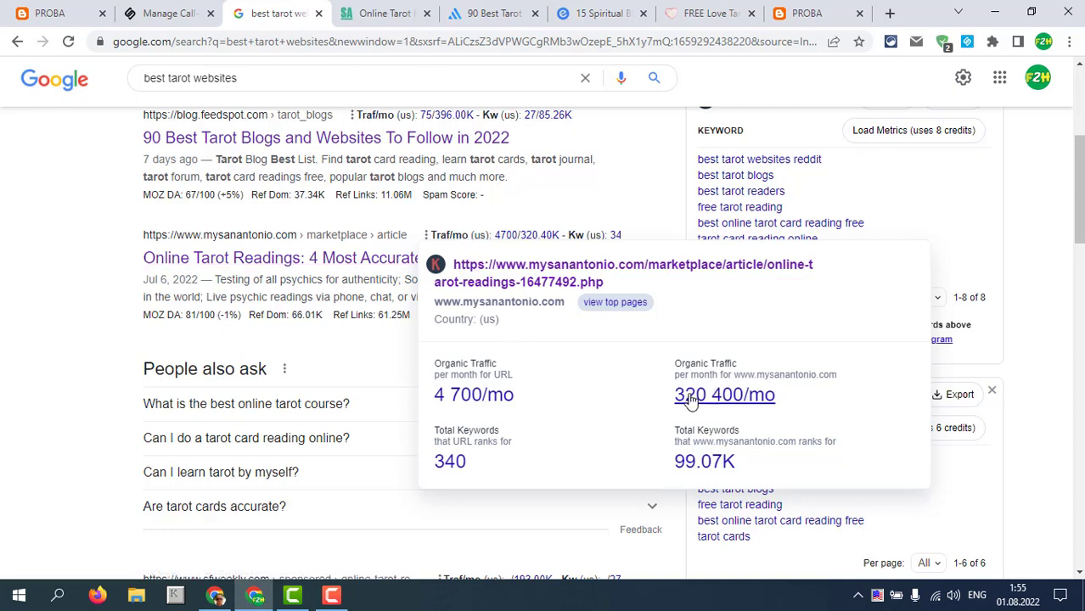
left_click_drag(737, 367, 663, 375)
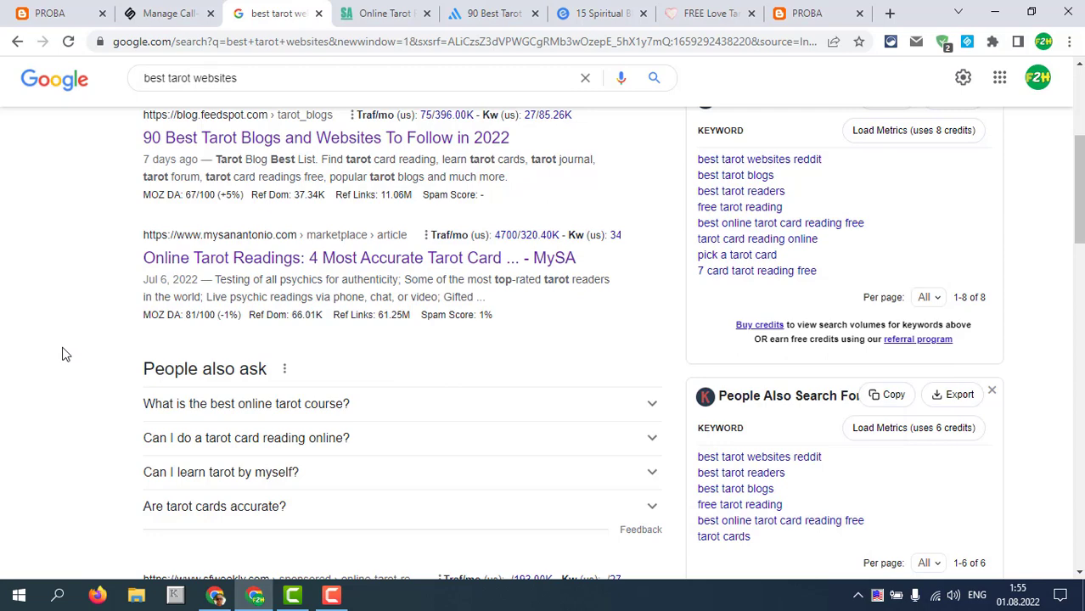
scroll(67, 354, "up", 3)
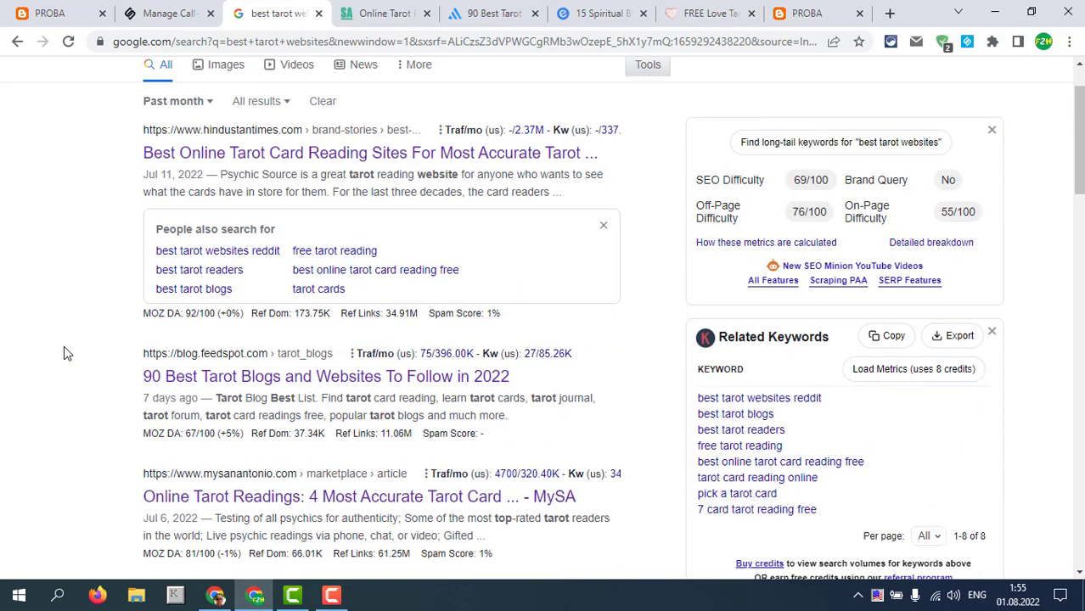
scroll(63, 346, "up", 1)
scroll(64, 346, "down", 2)
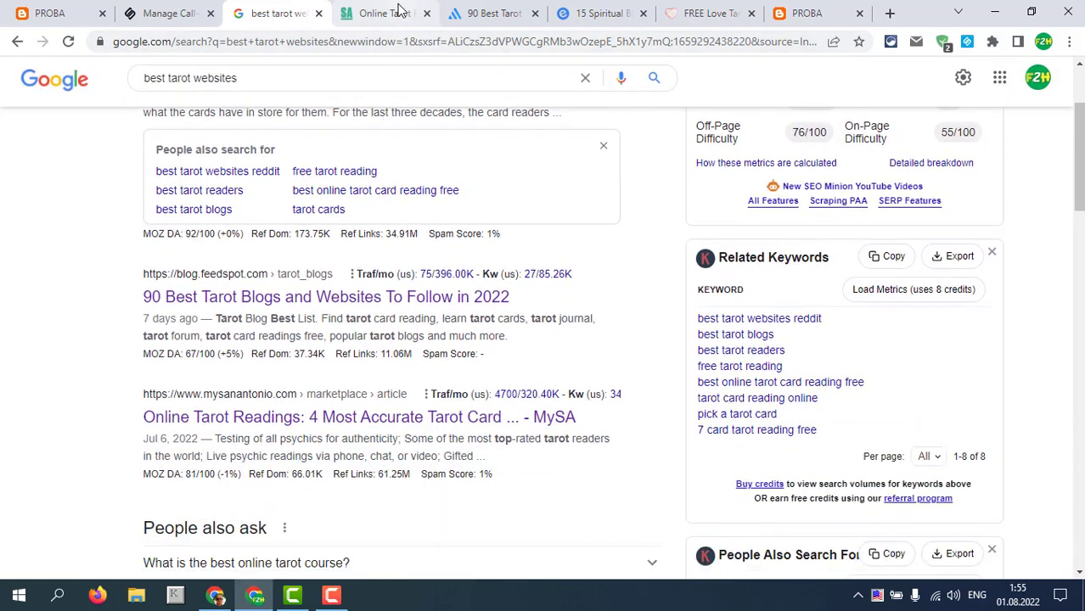
Step: Look through MySA's article on the four most accurate tarot card reading sites, including its Psychic Source review
left_click(369, 14)
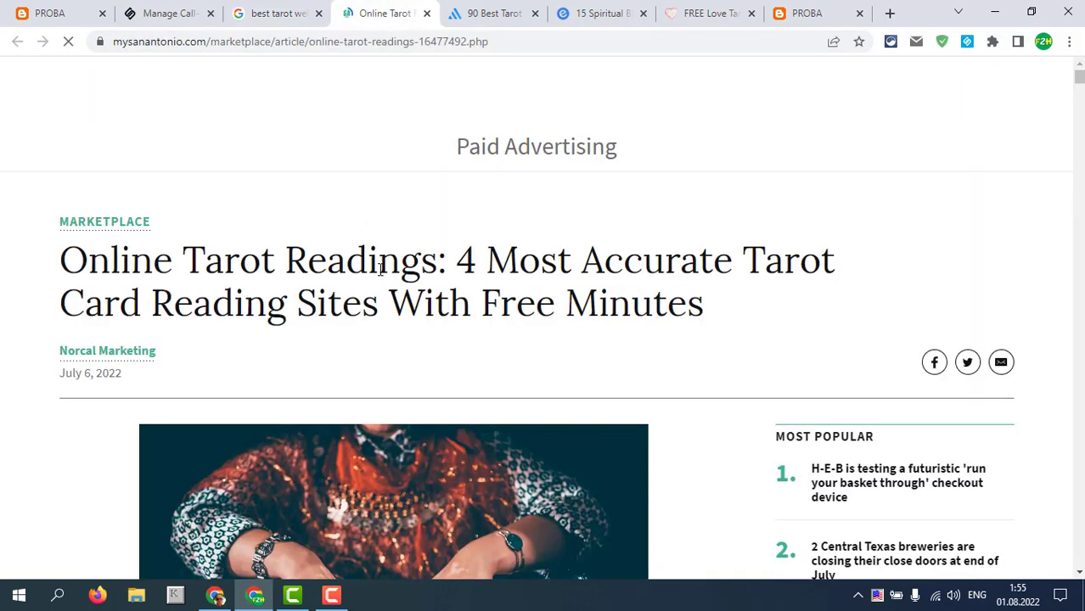
scroll(312, 251, "down", 5)
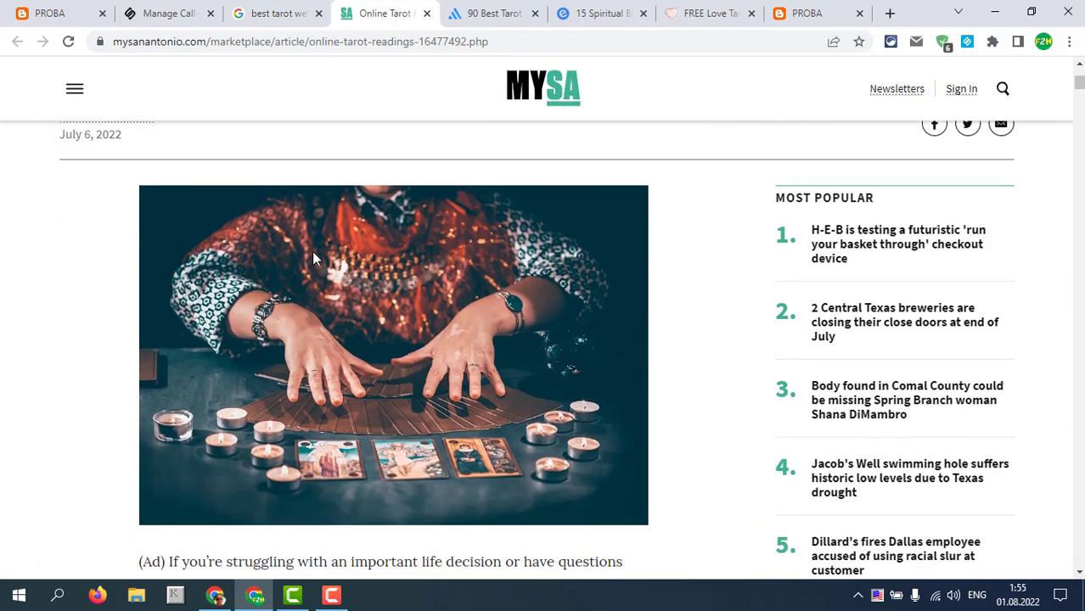
scroll(310, 252, "down", 6)
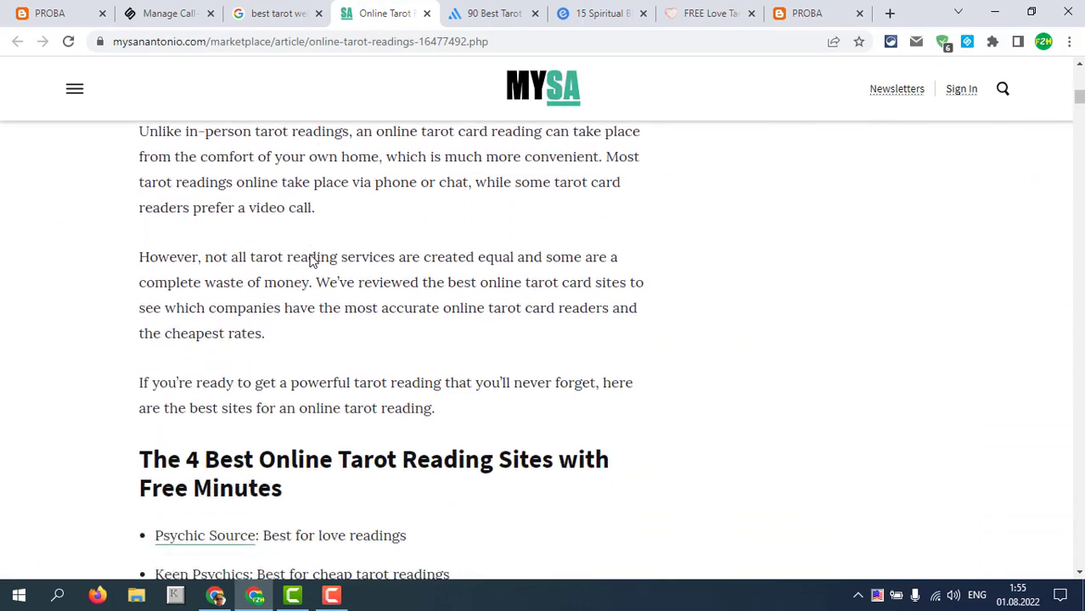
scroll(312, 262, "down", 3)
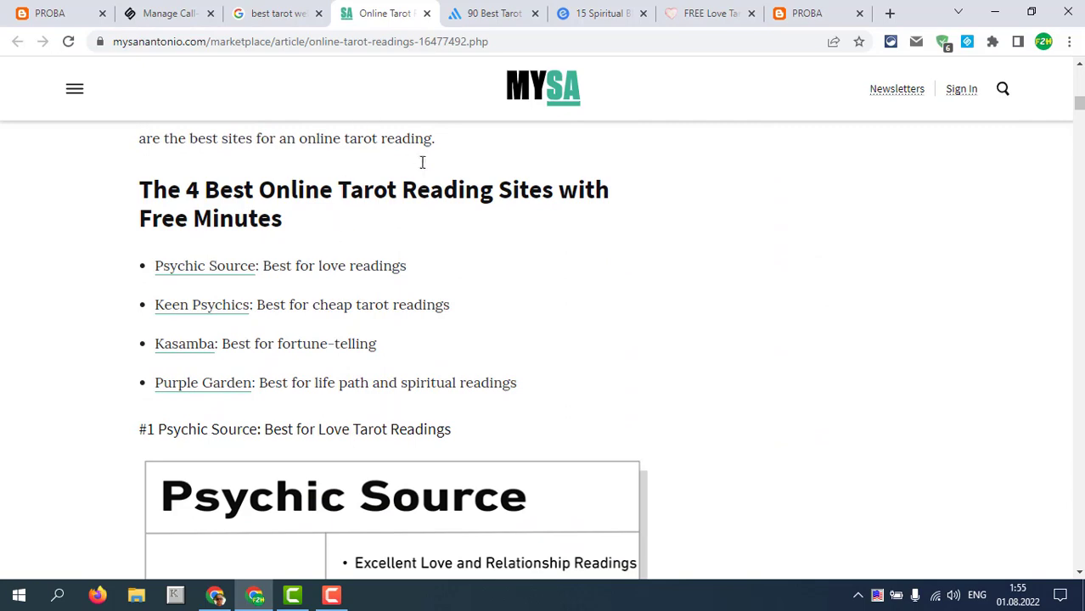
scroll(403, 226, "down", 5)
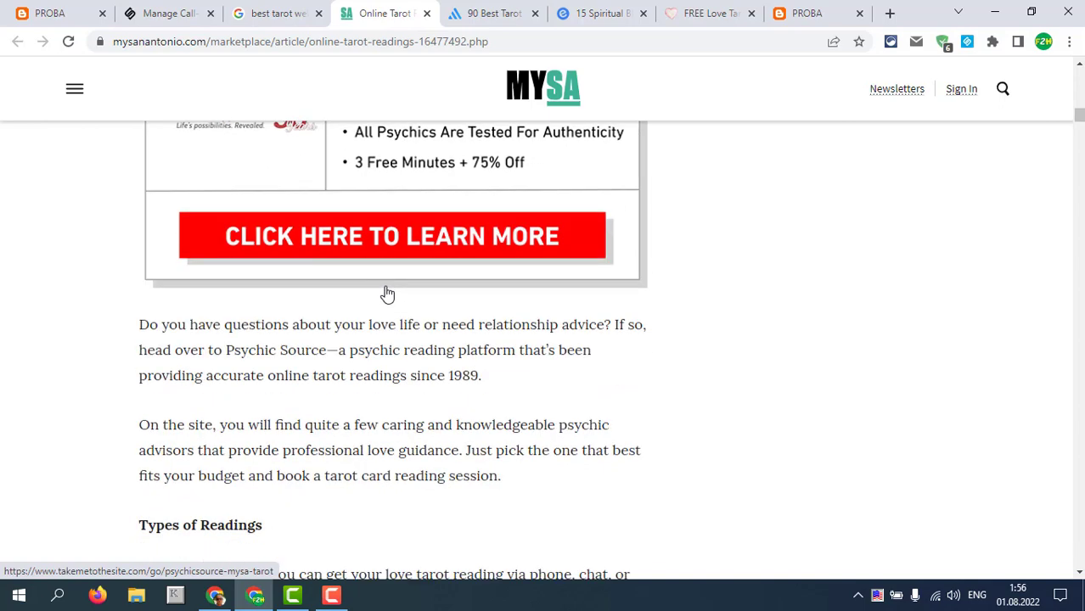
scroll(382, 289, "down", 2)
scroll(393, 270, "down", 2)
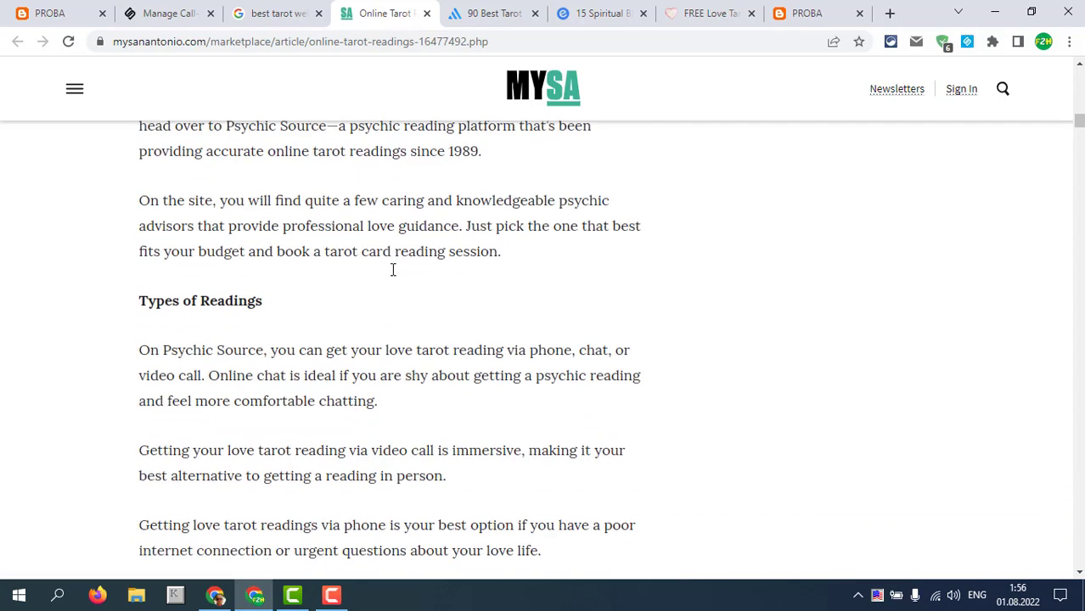
scroll(402, 238, "down", 6)
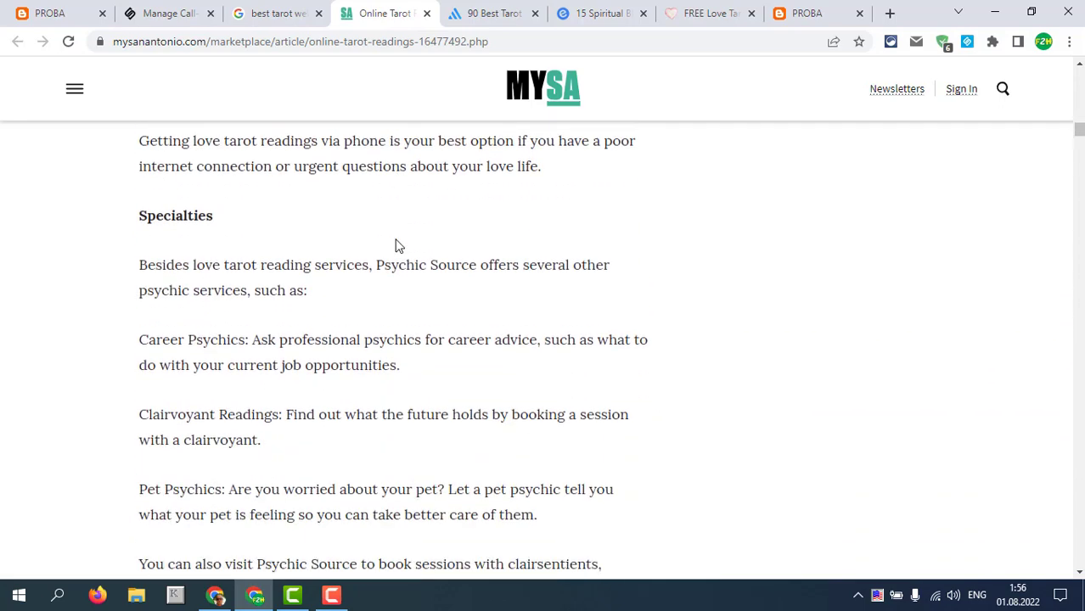
scroll(374, 255, "down", 2)
scroll(271, 368, "down", 2)
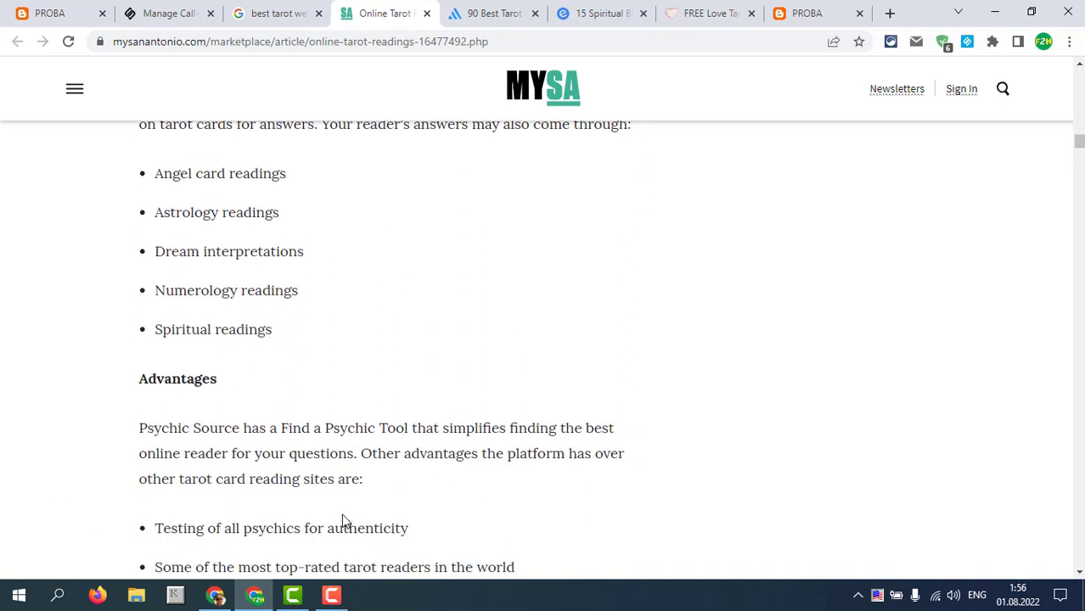
Step: Preview the "Do you want to see your future?" call-to-action variation in Sniply and return to the MySA article
left_click(169, 13)
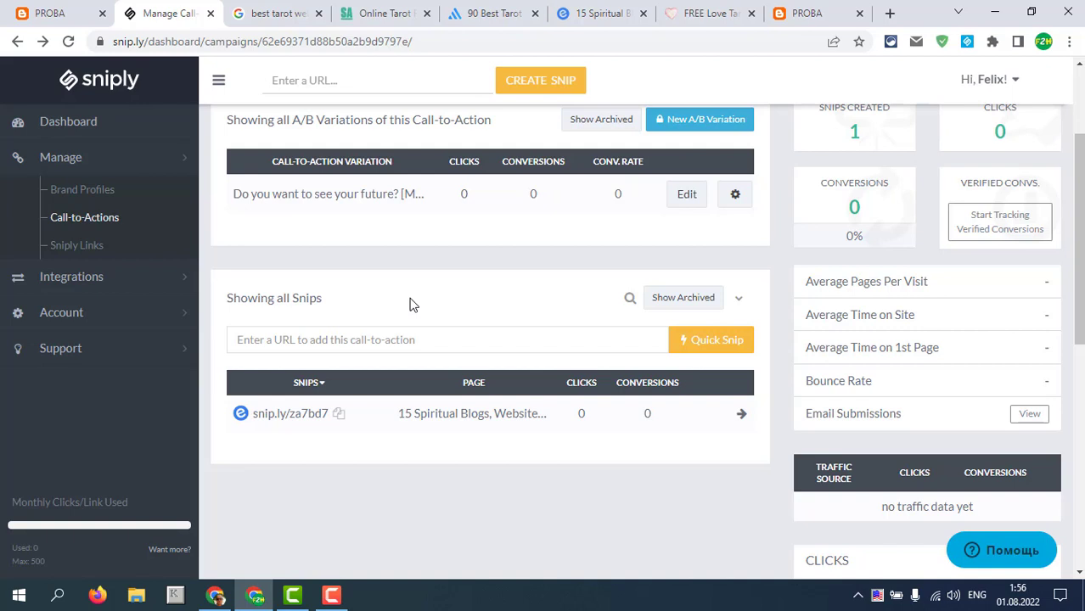
mouse_move(357, 198)
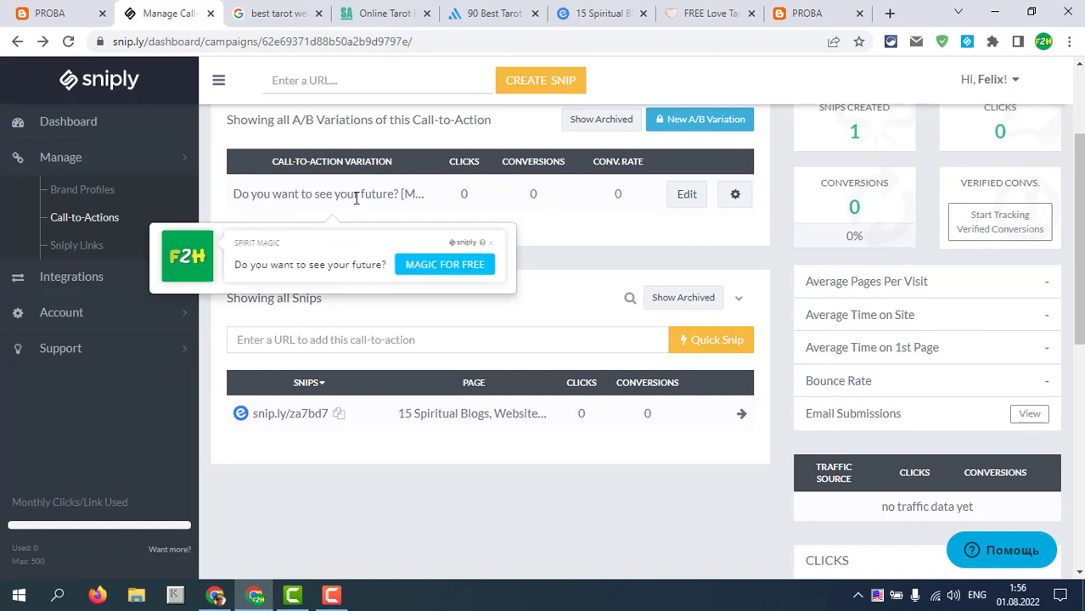
left_click(380, 15)
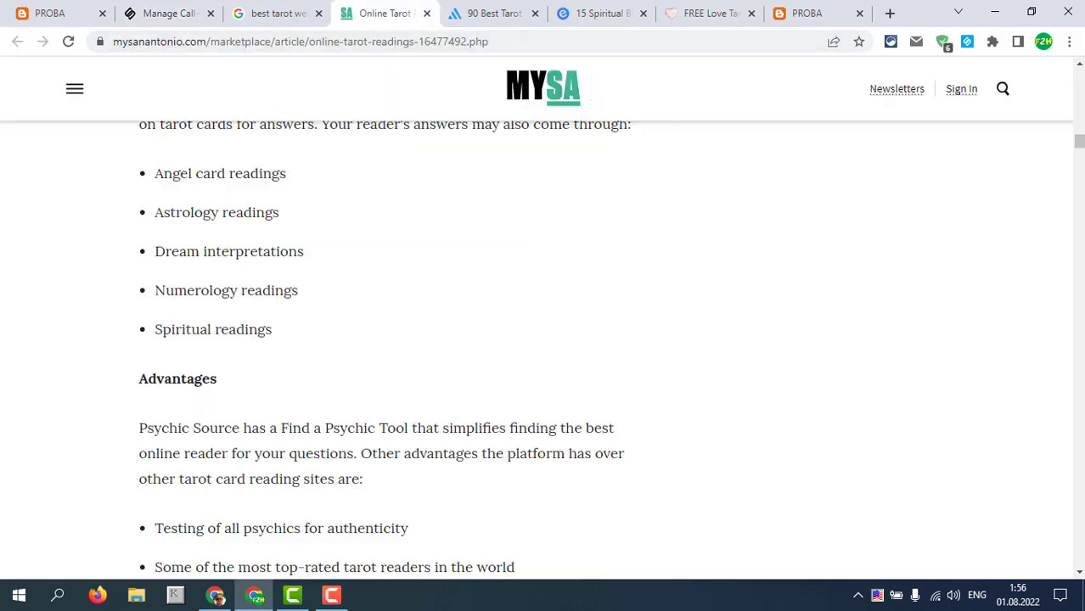
Step: Copy the MySA tarot article's address and create a Quick Snip from it under Sniply's Spirit Magic call-to-action
left_click(299, 43)
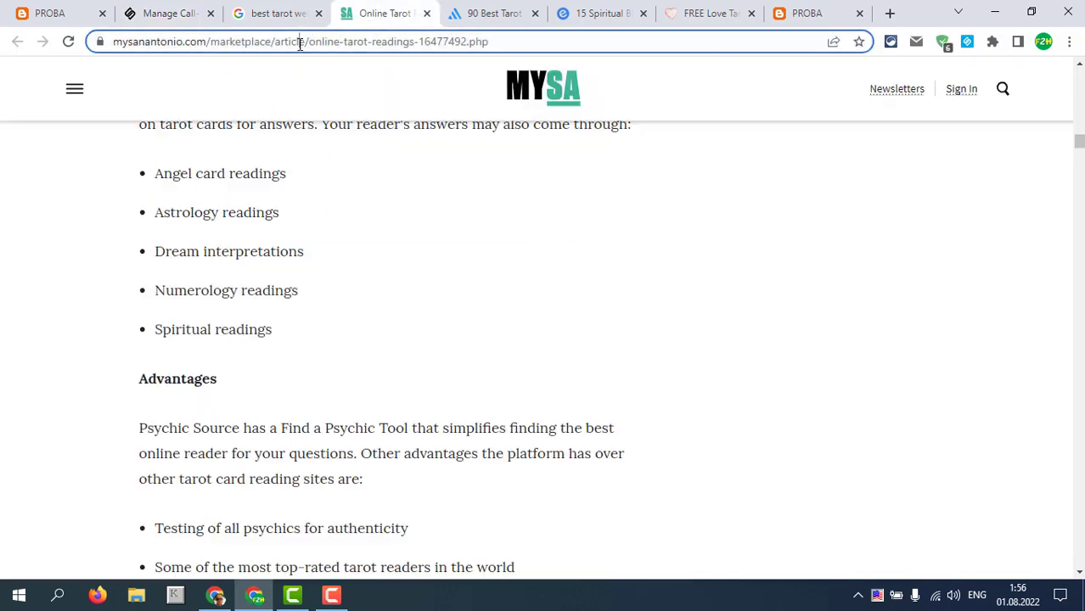
right_click(299, 49)
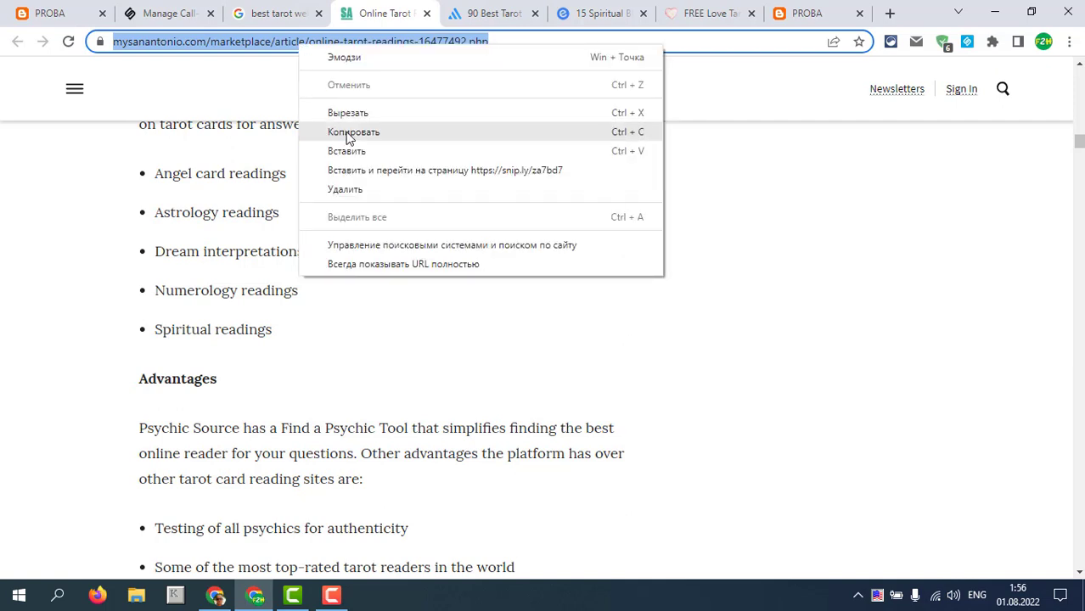
left_click(352, 133)
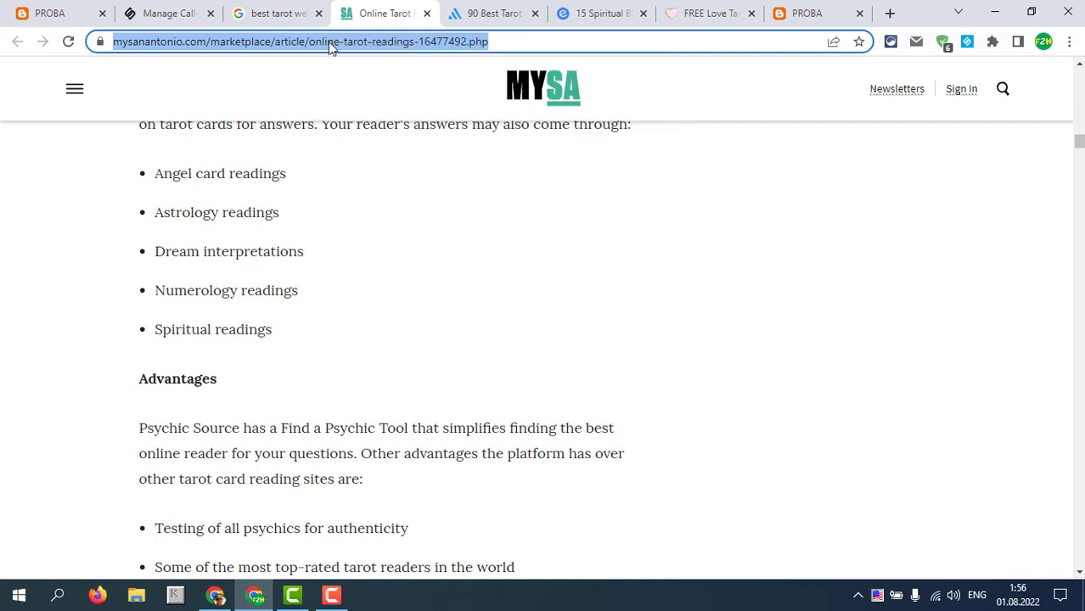
left_click(157, 13)
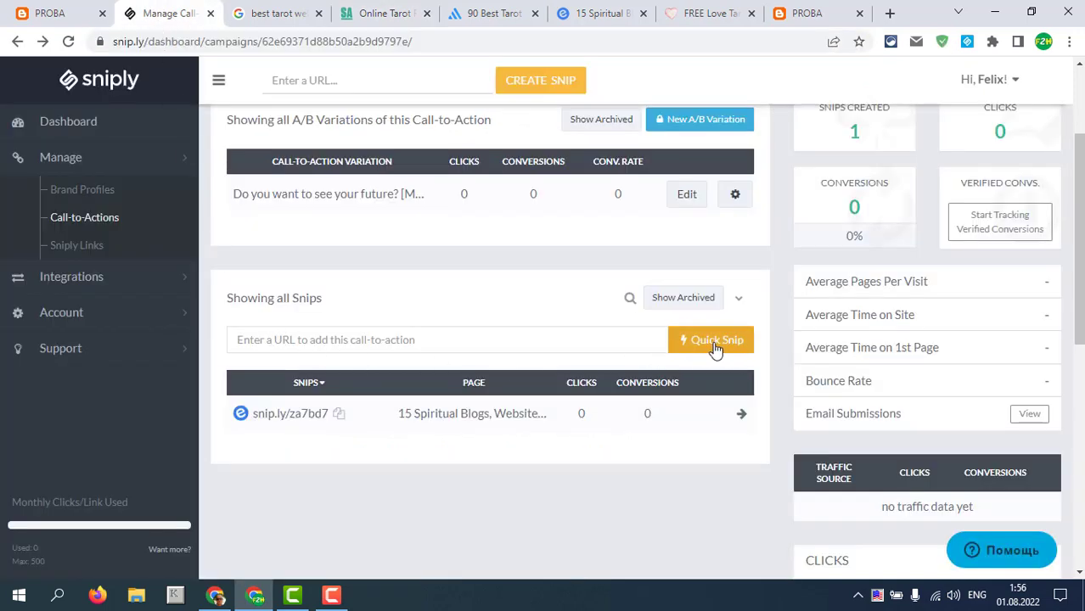
right_click(351, 341)
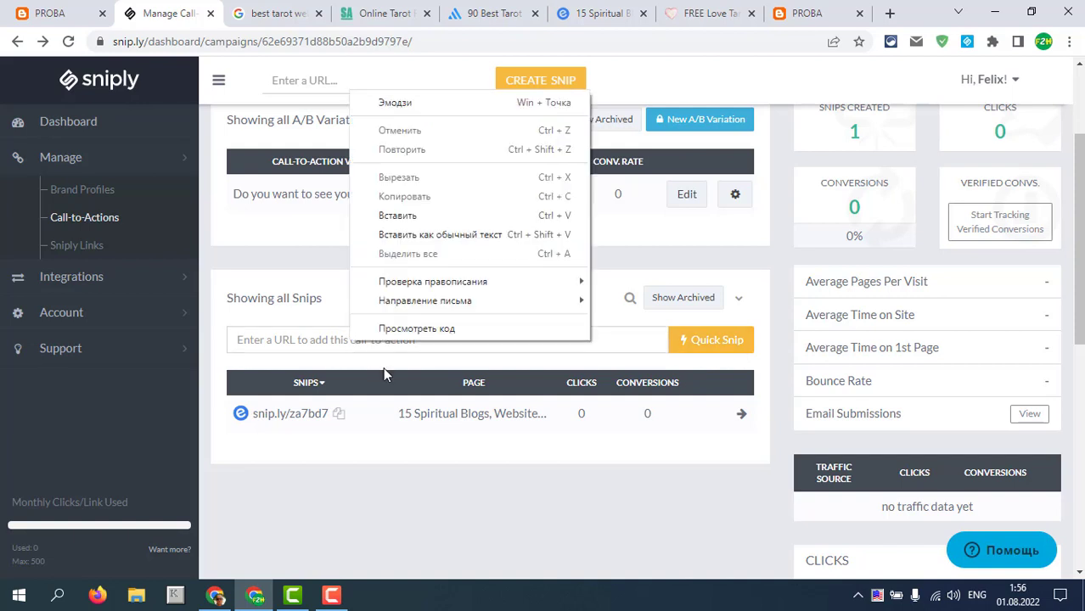
left_click(398, 217)
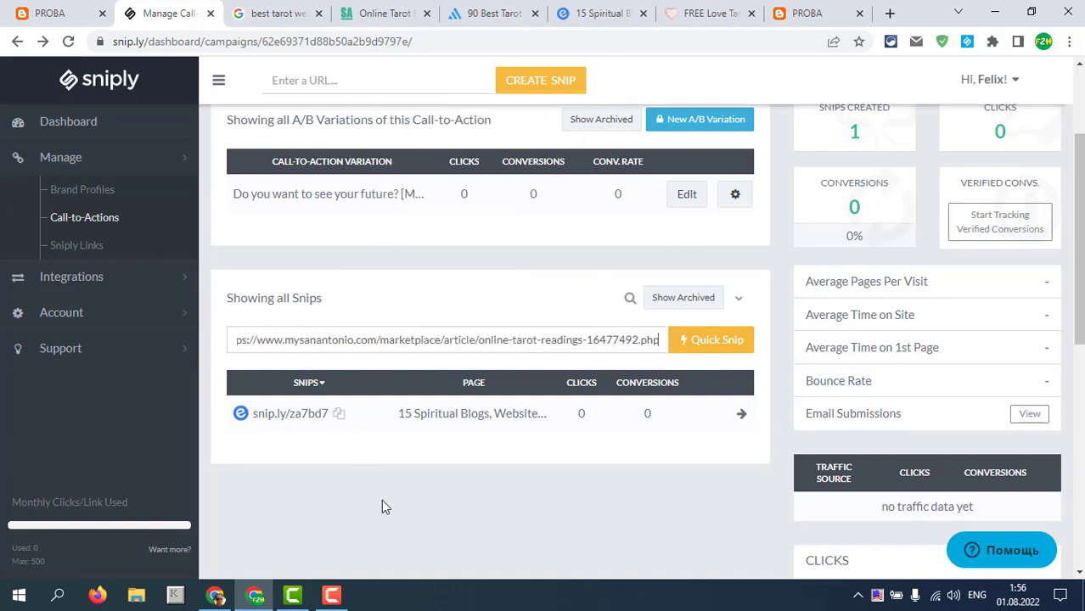
left_click(715, 344)
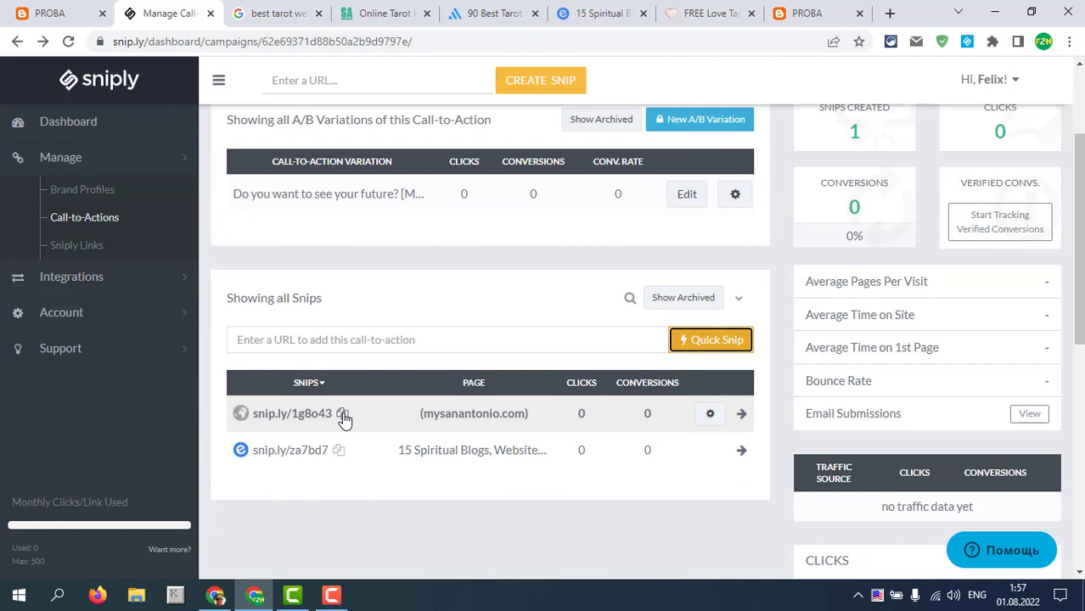
Step: Open the copied mysanantonio.com snip link in a new tab and check the call-to-action overlay while going through the article
left_click(343, 416)
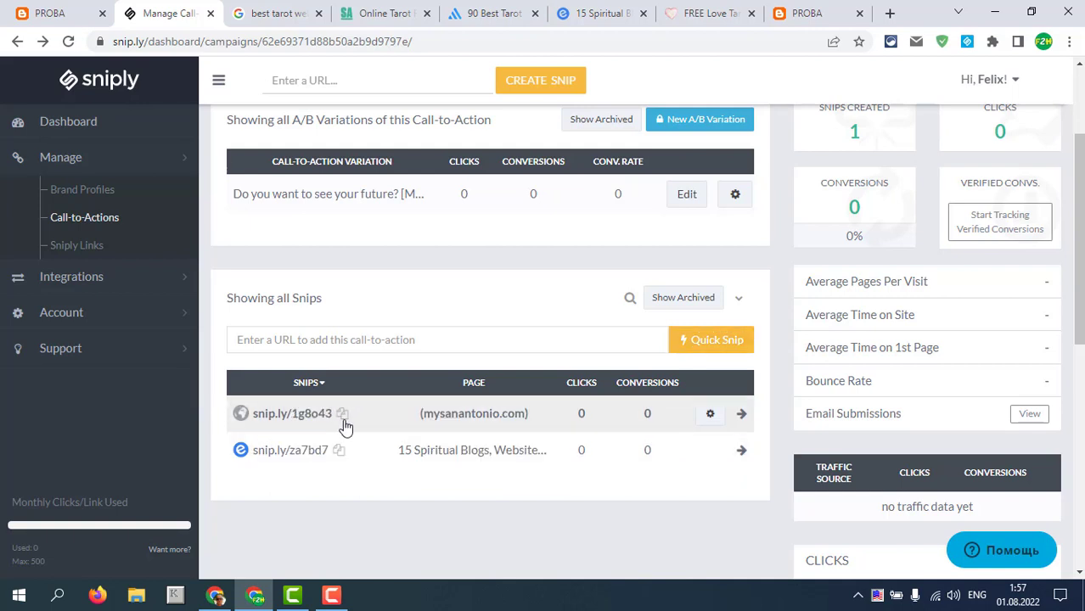
left_click(890, 13)
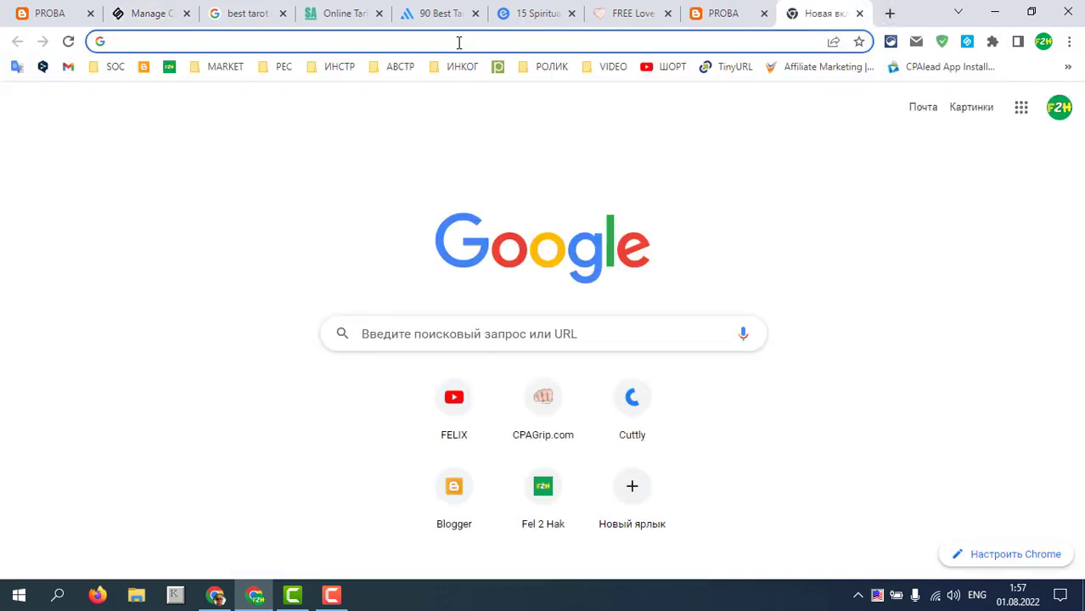
left_click(132, 41)
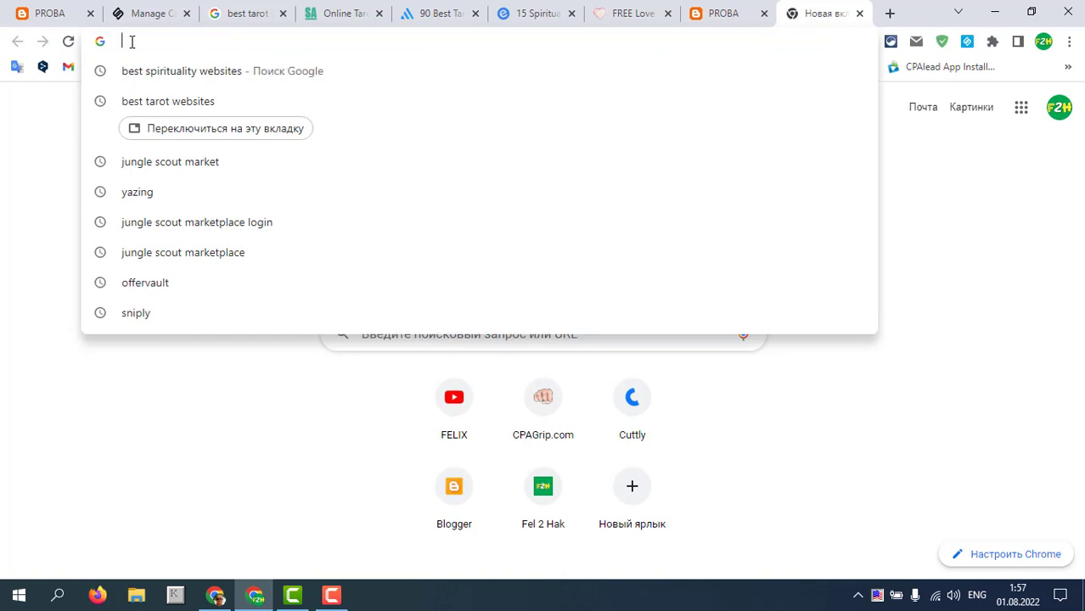
right_click(132, 42)
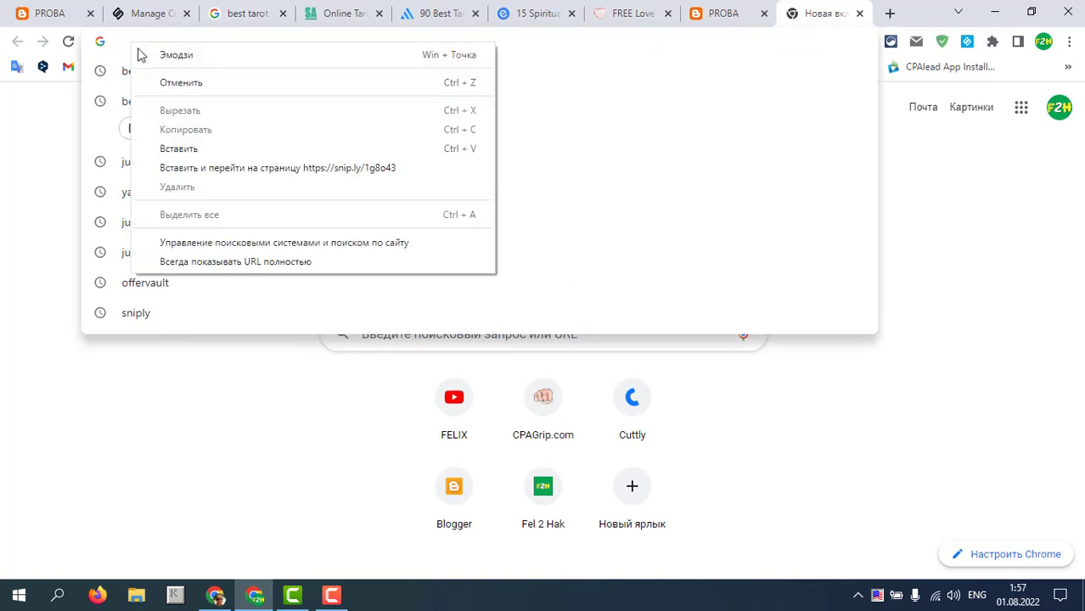
left_click(215, 168)
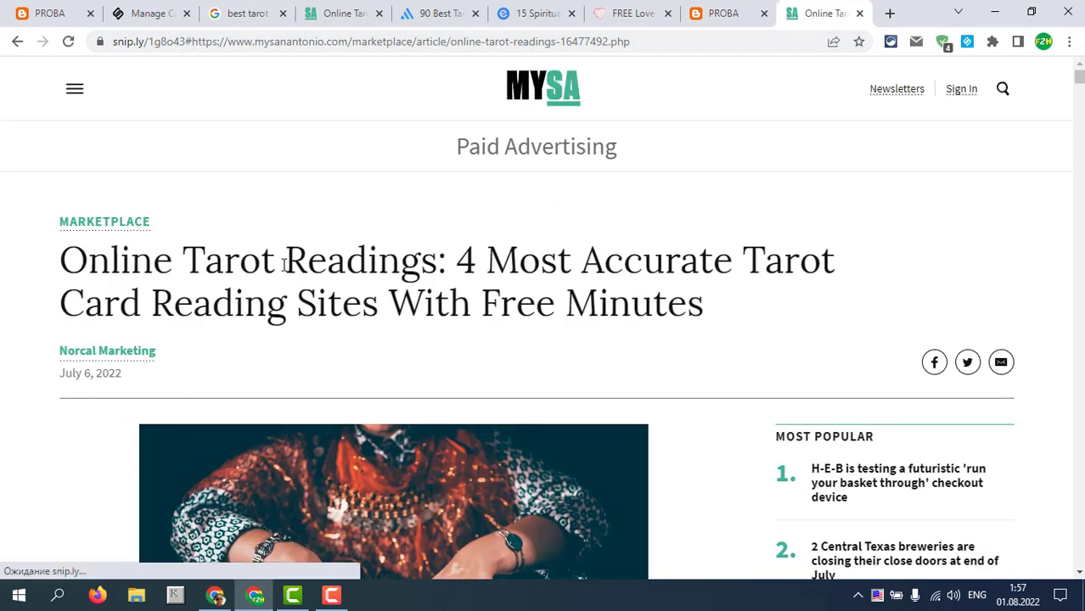
scroll(286, 265, "down", 2)
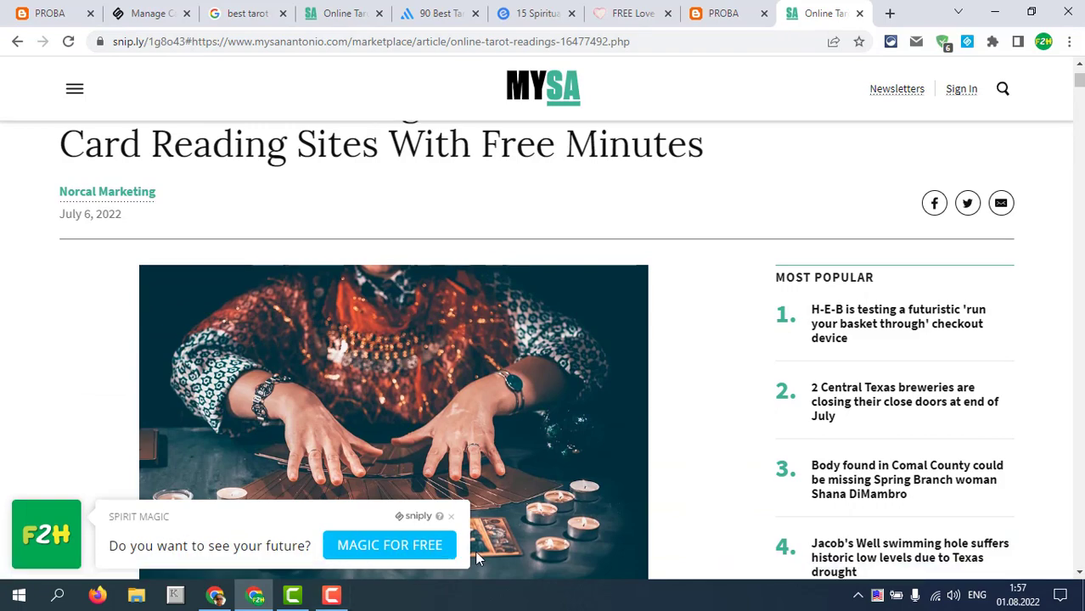
scroll(534, 473, "down", 5)
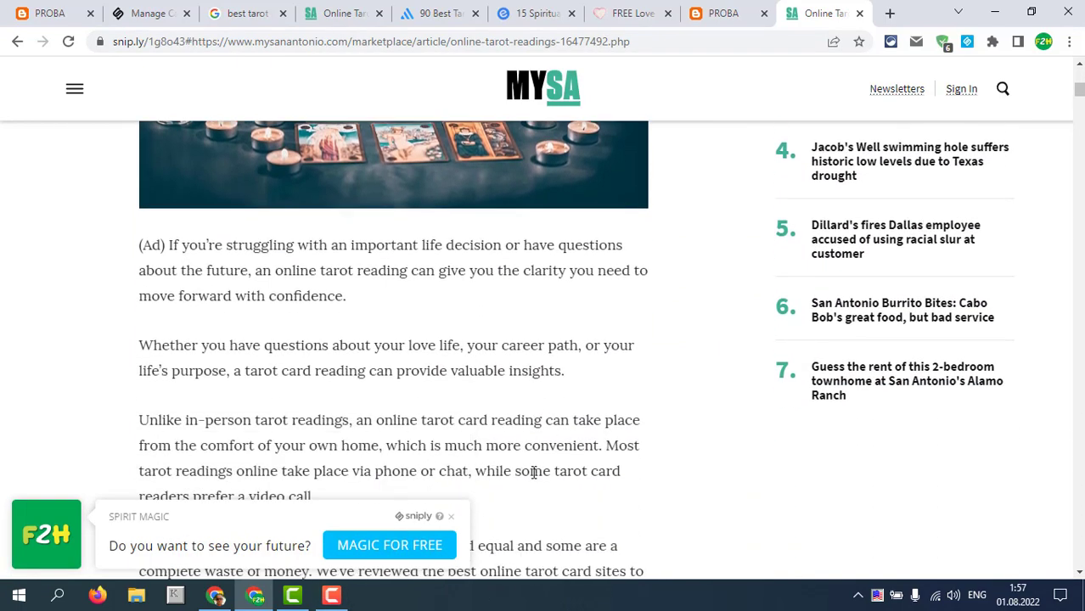
scroll(534, 473, "down", 3)
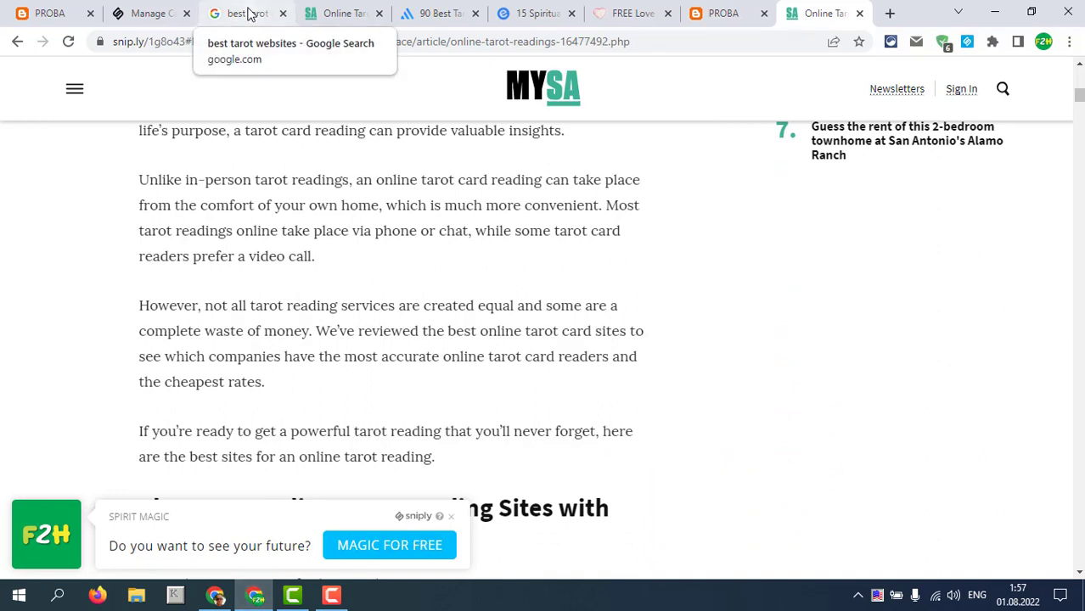
Step: Reload the original MySA article and look through it to compare it with the snipped version
left_click(343, 14)
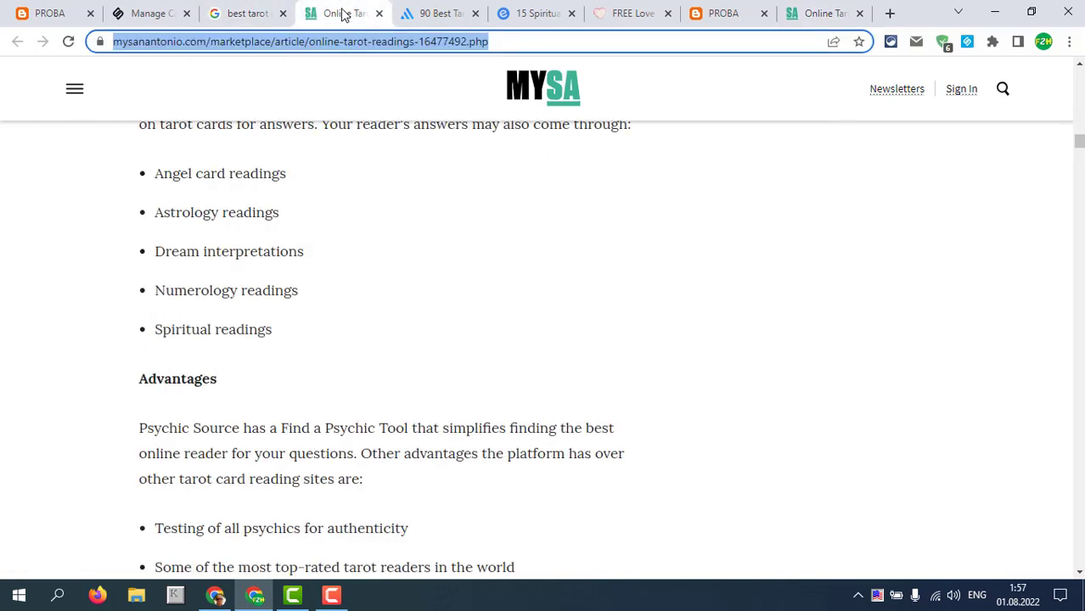
left_click(450, 318)
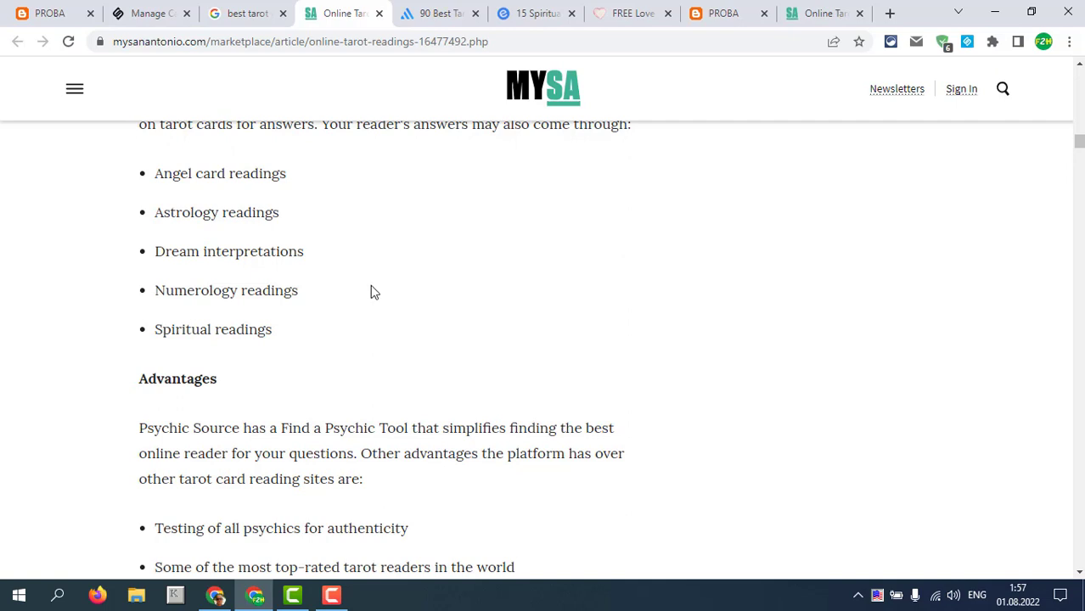
left_click(68, 41)
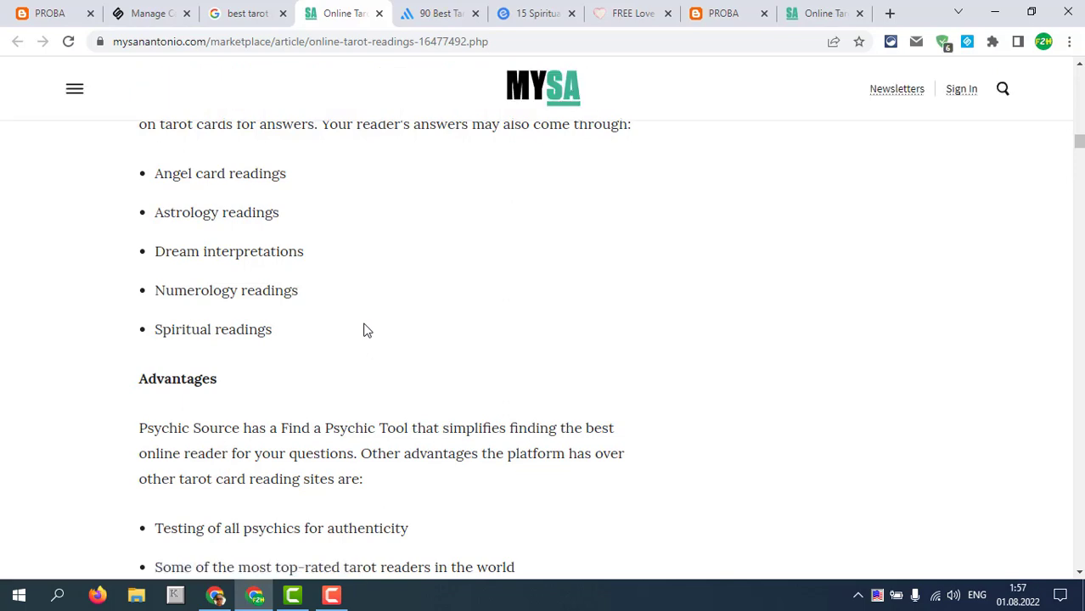
scroll(367, 330, "down", 2)
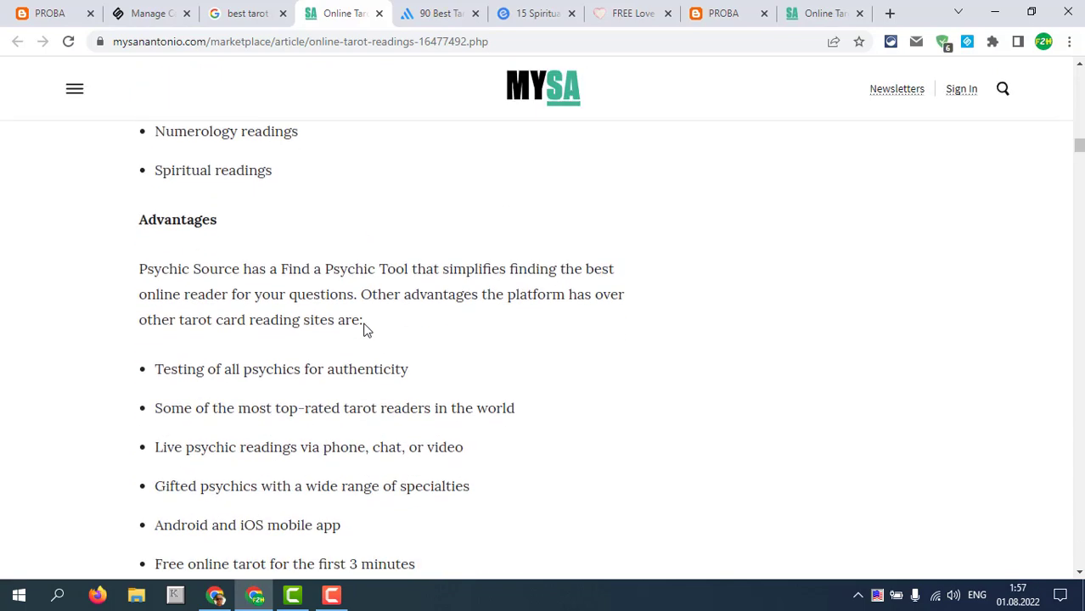
scroll(367, 329, "down", 10)
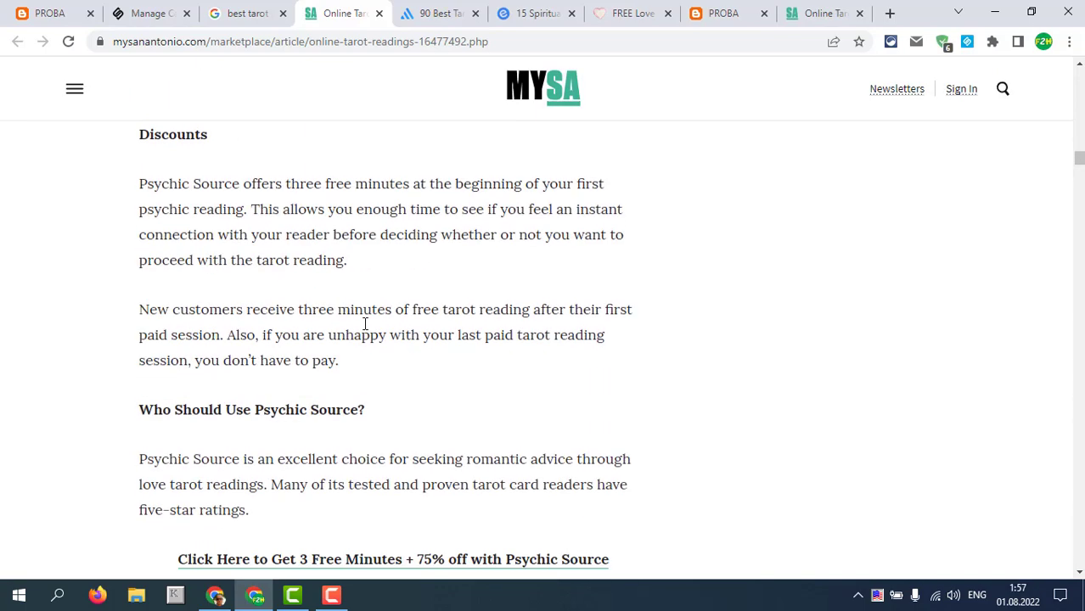
scroll(367, 322, "down", 2)
Step: Compare the snipped MySA article's address with the mysanantonio.com snip listed in Sniply, ending on the snipped article
left_click(821, 14)
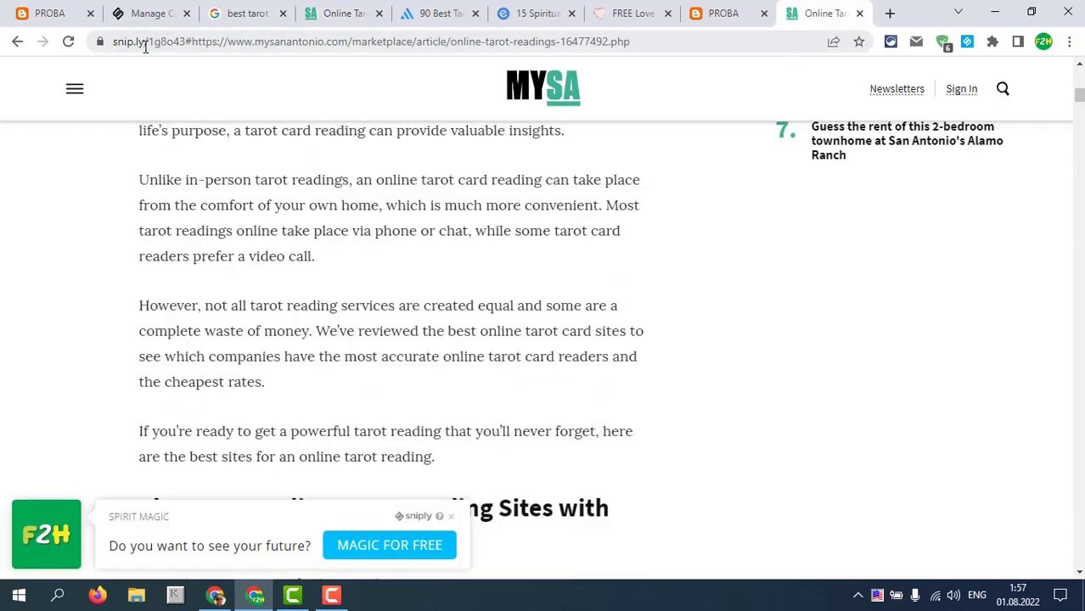
left_click(157, 16)
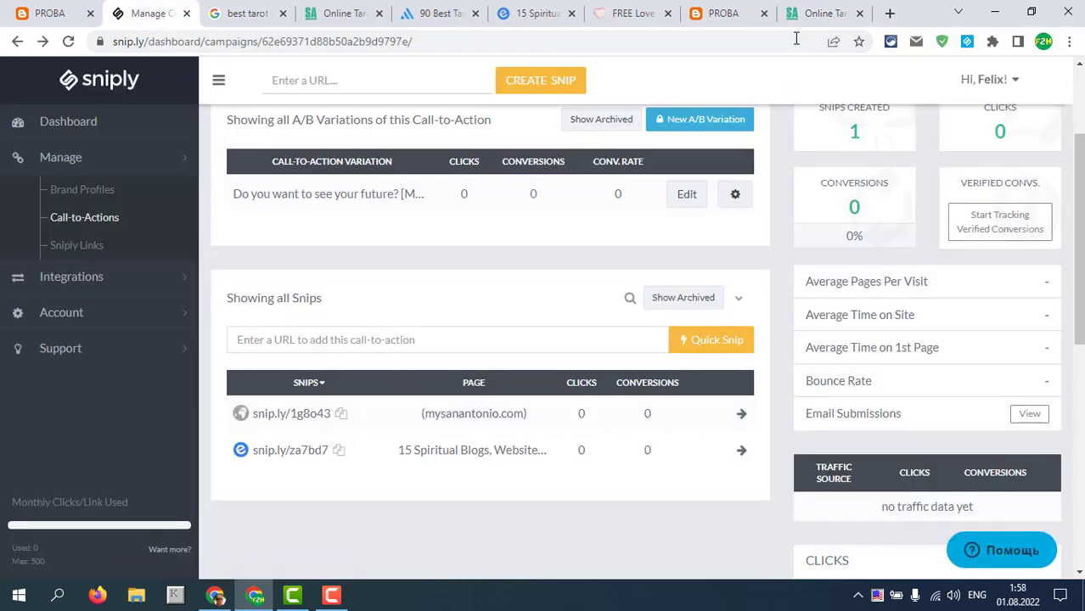
left_click(822, 13)
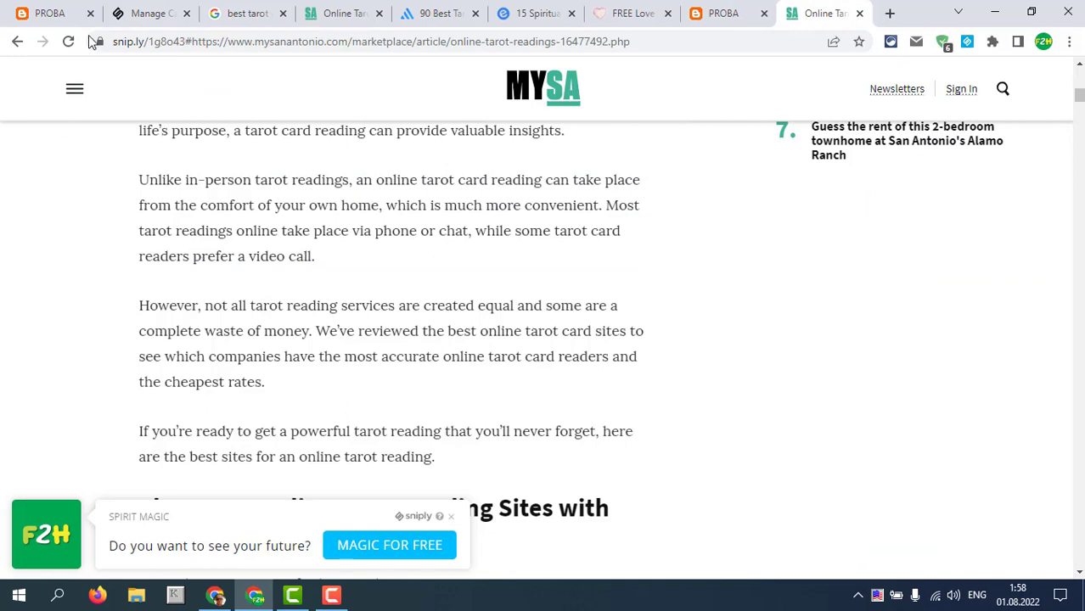